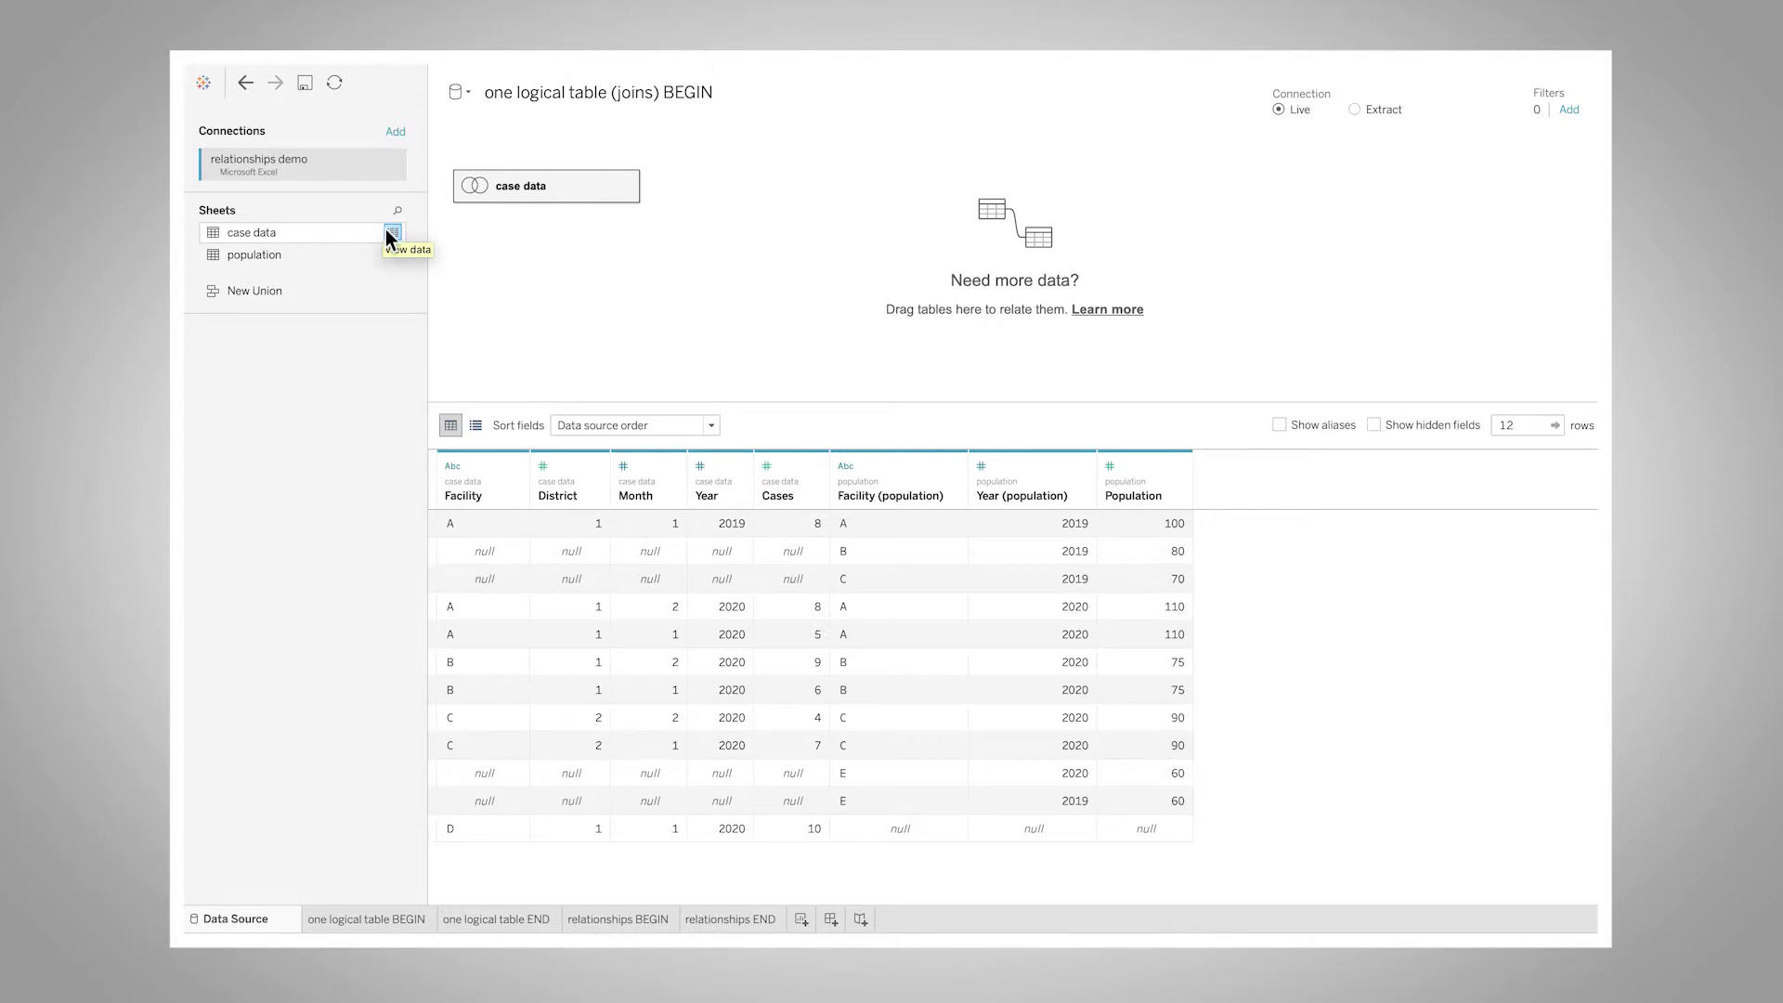
Open View Data for the case data table to see its Facility, Cases, District, Month and Year rows.
left_click(387, 230)
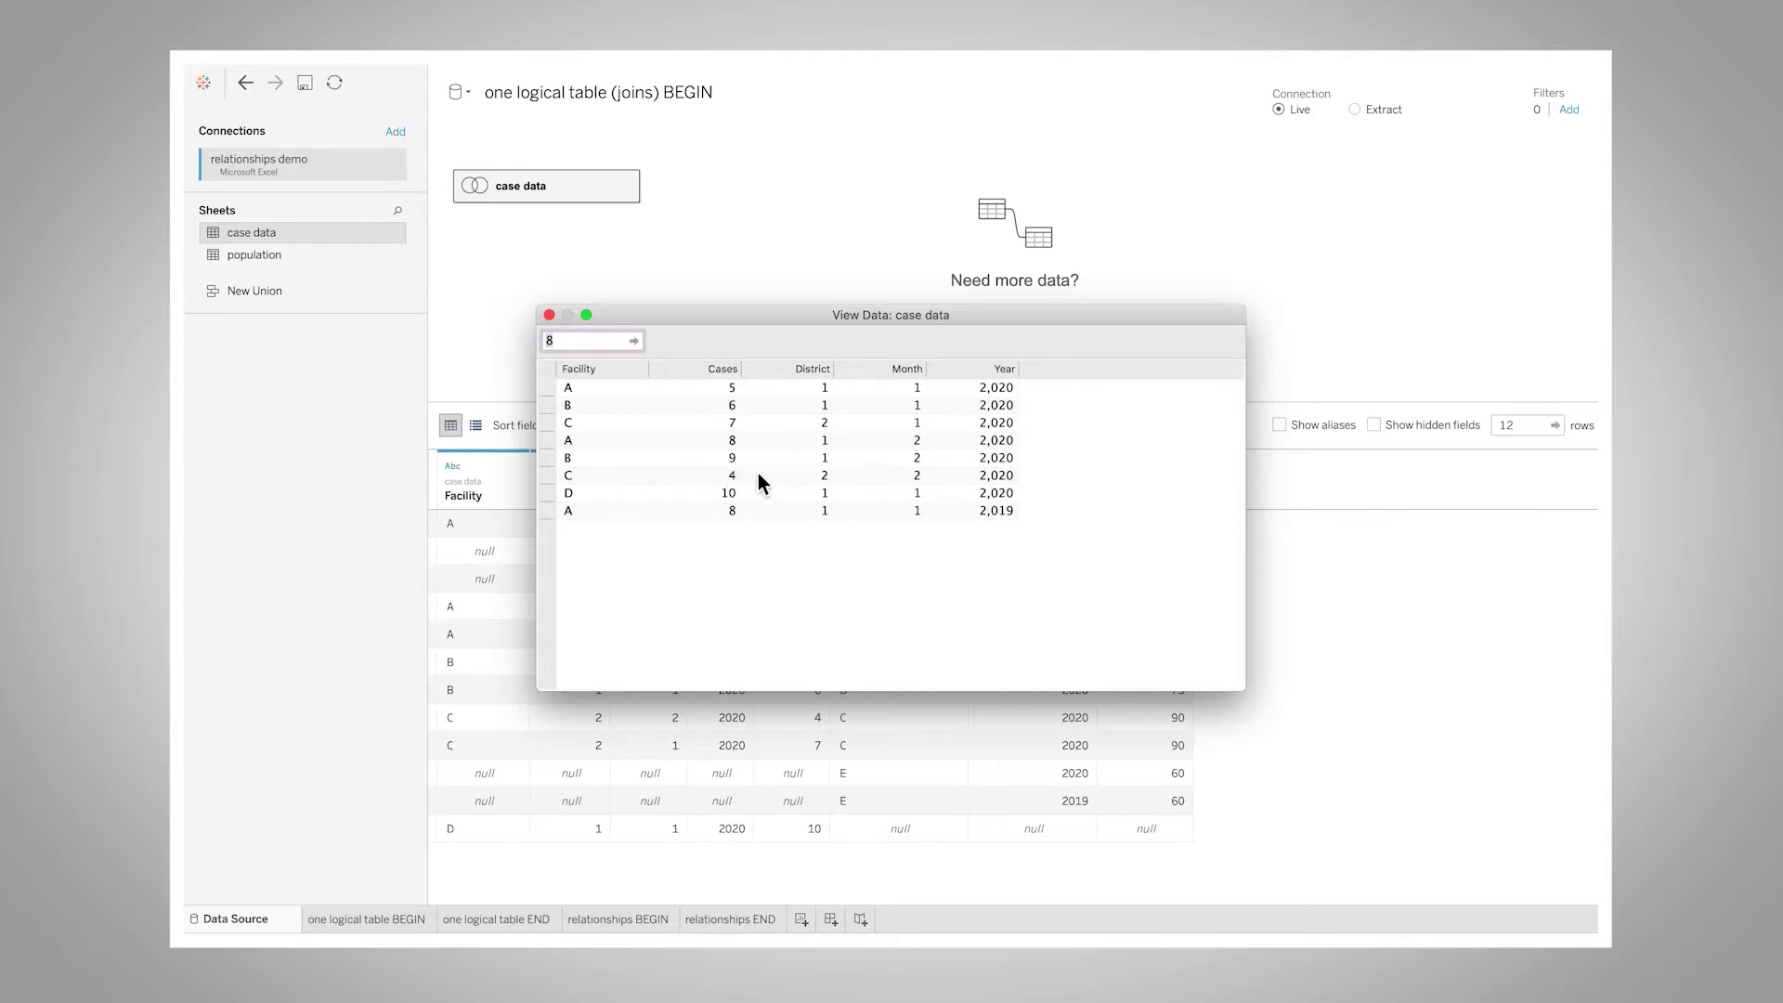
Inspect the population table's raw rows, noting facility A's 2019 population of 100 and B's 2020 population of 75.
left_click(549, 315)
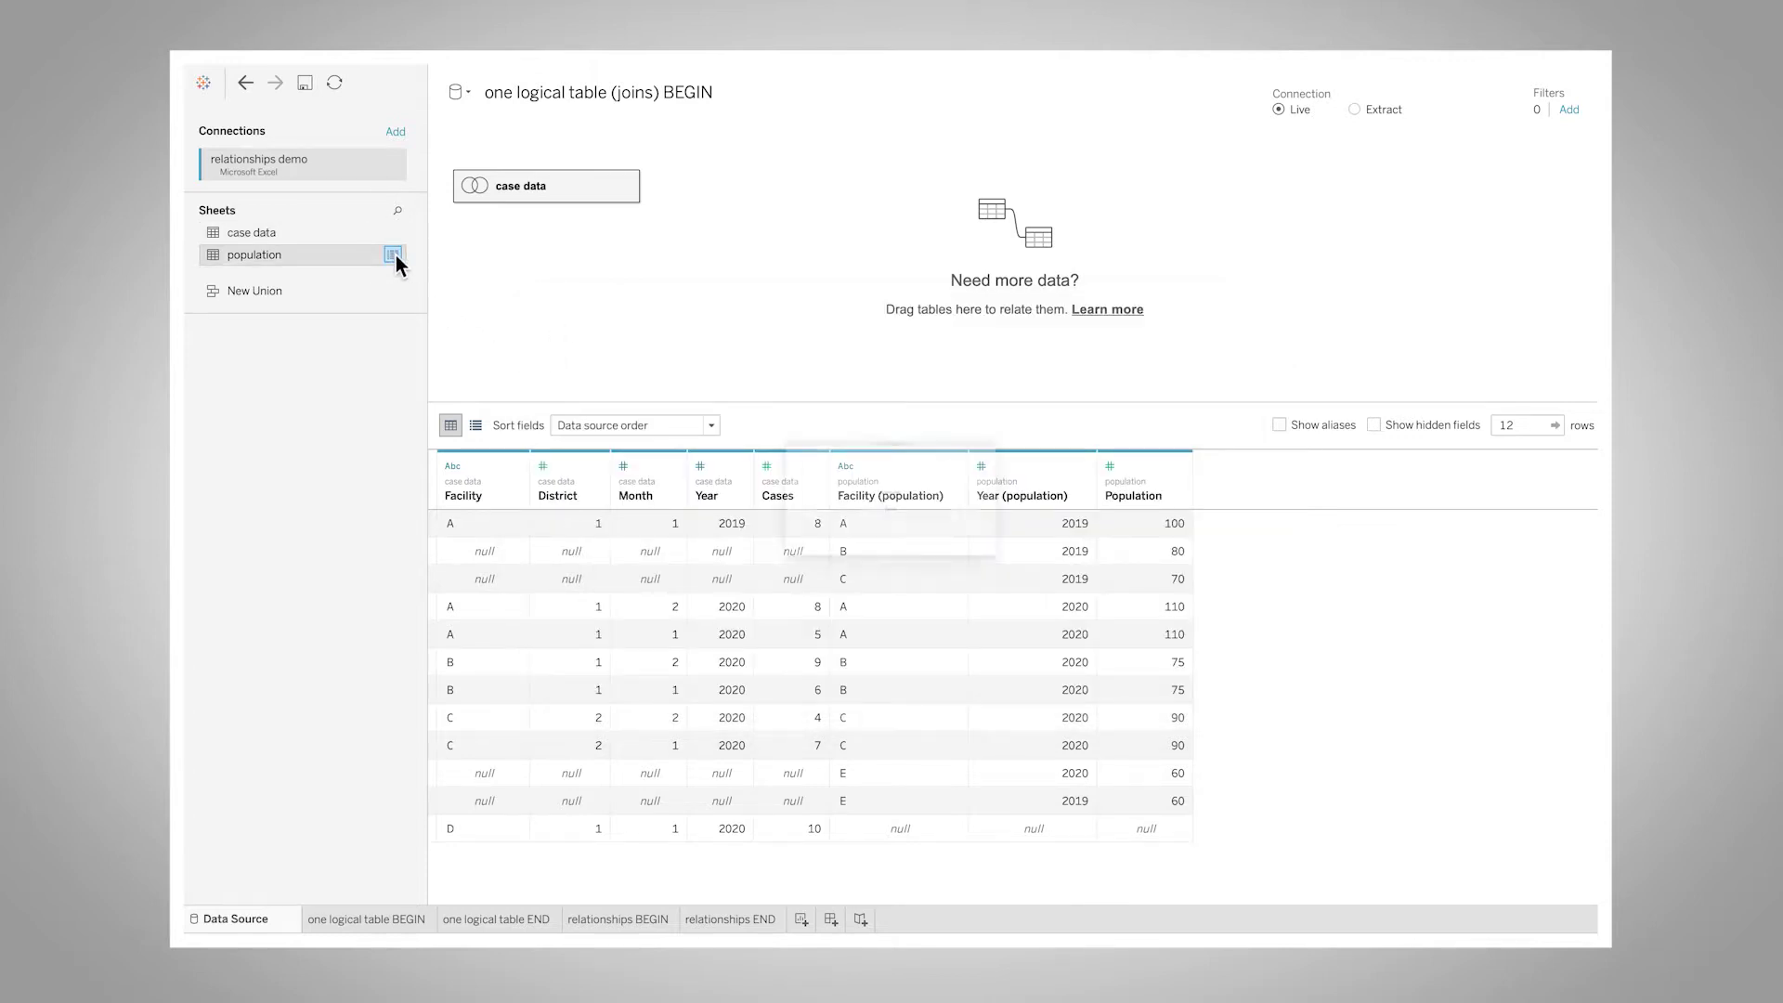
left_click(397, 255)
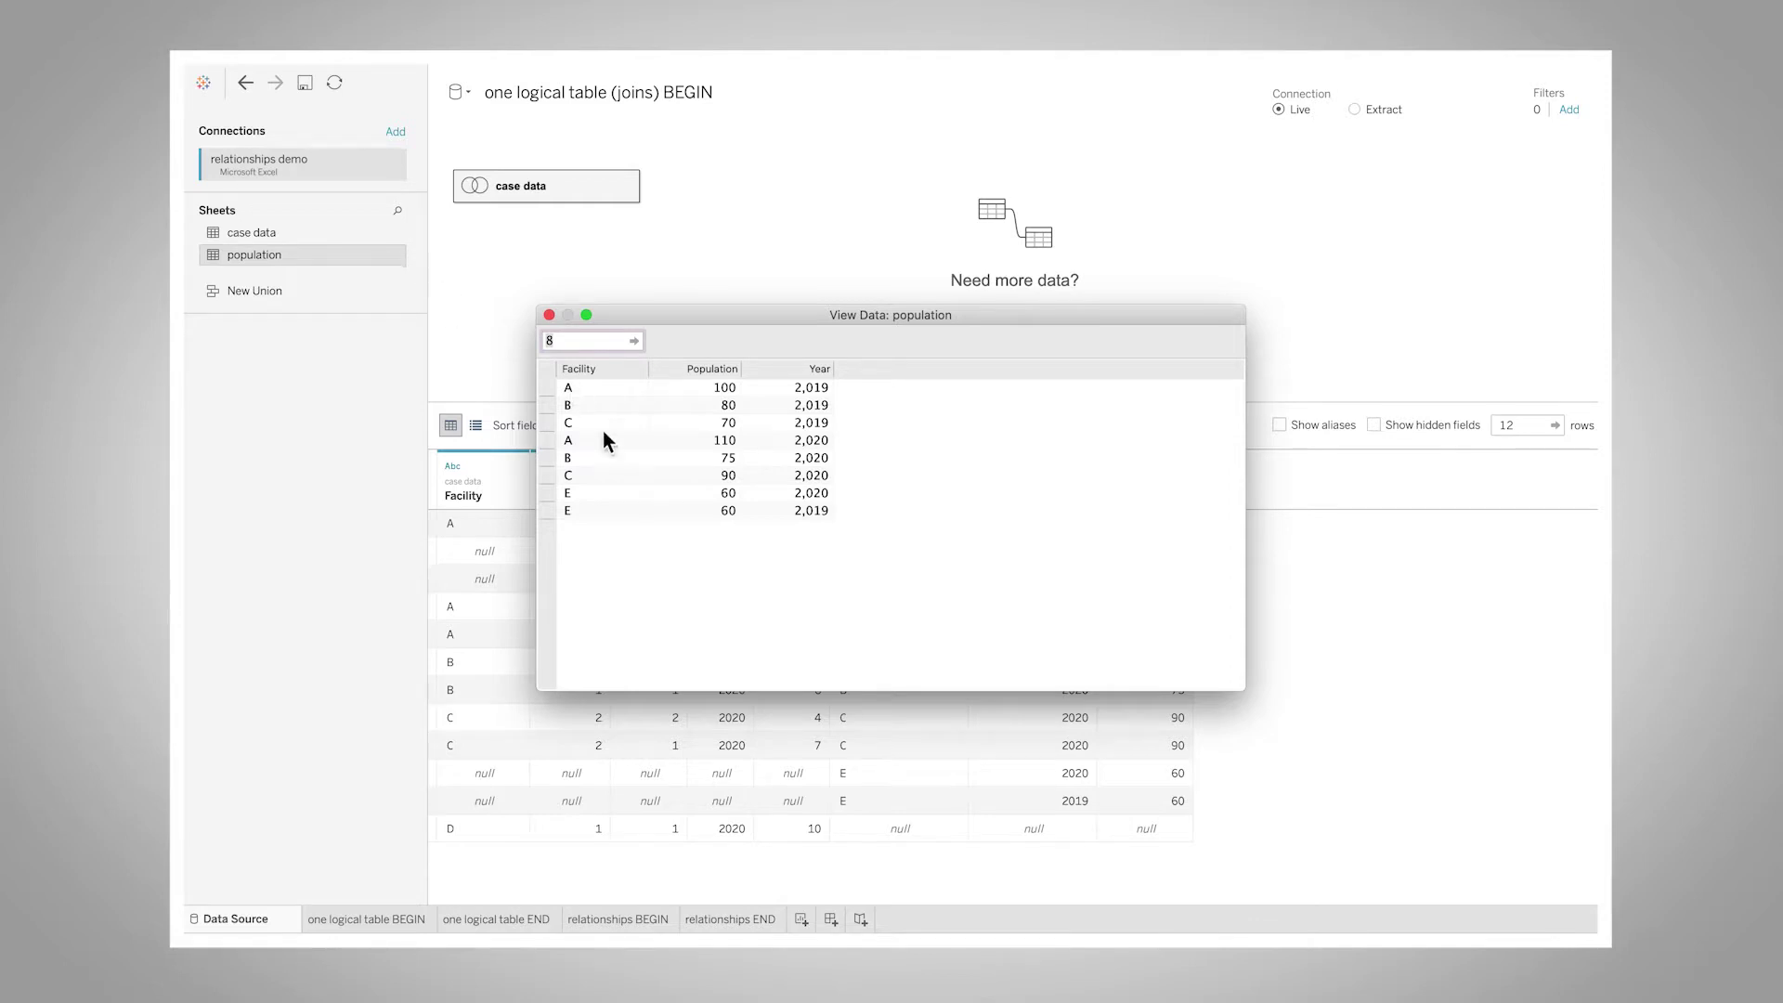
left_click(608, 386)
left_click(809, 389)
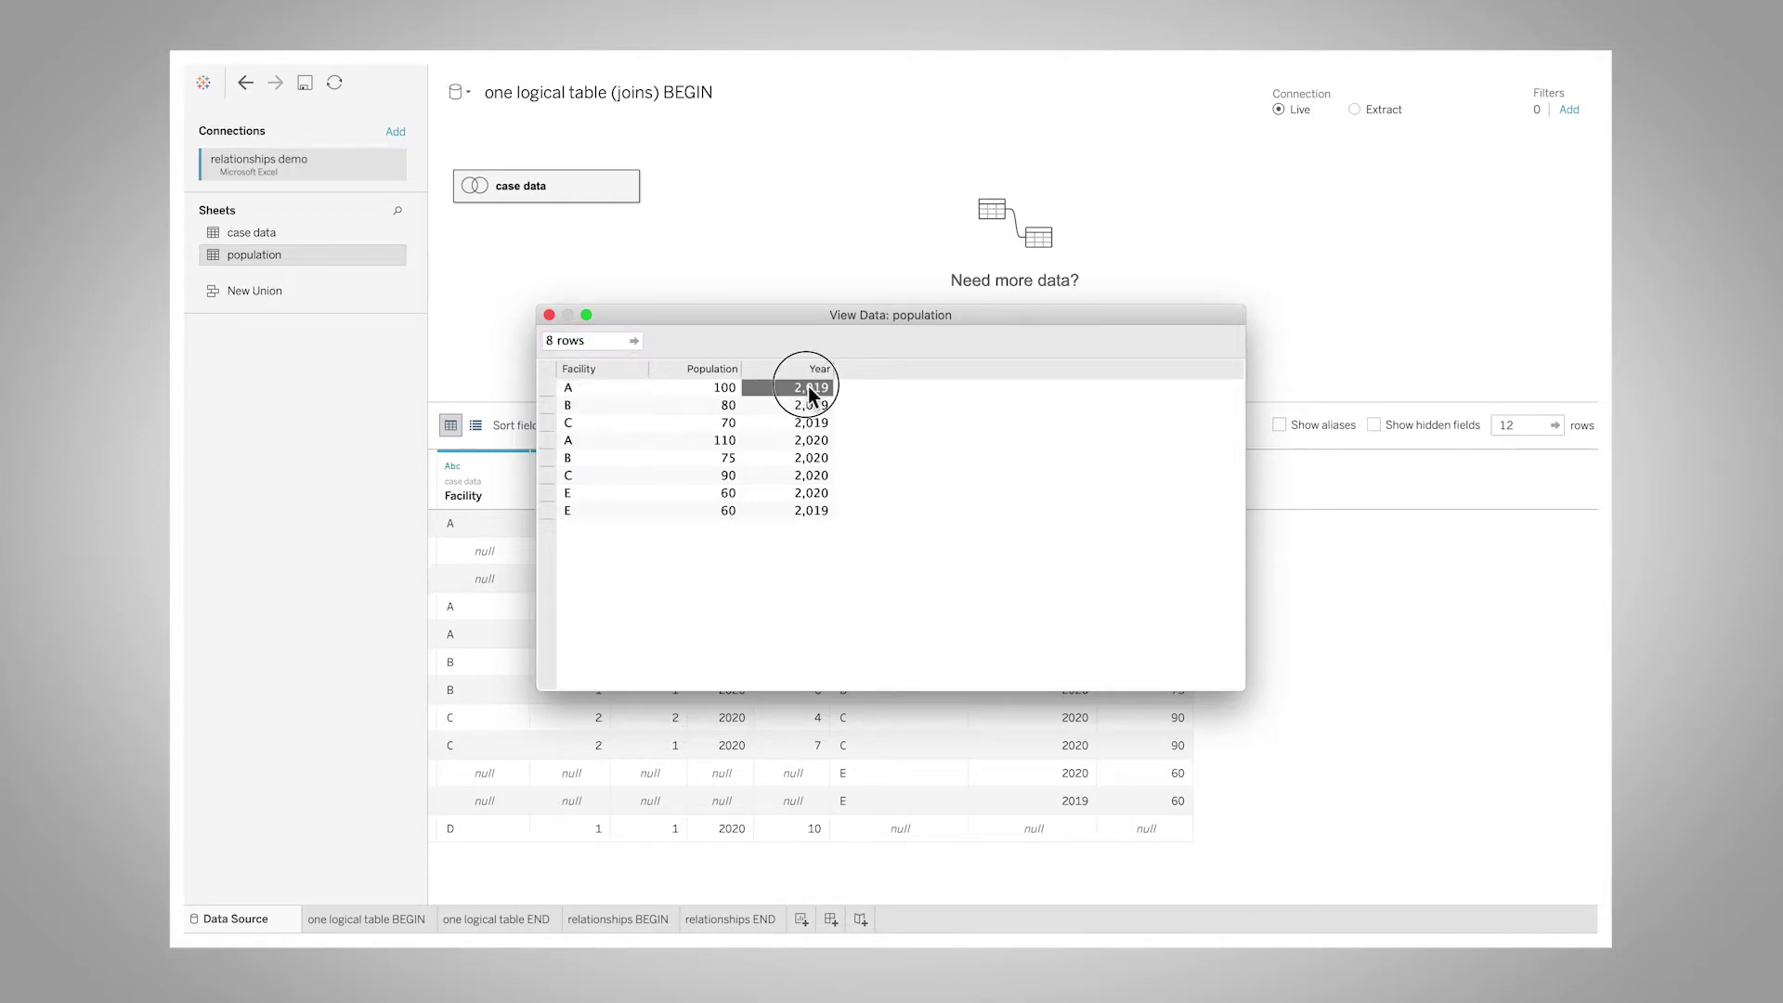
left_click(712, 392)
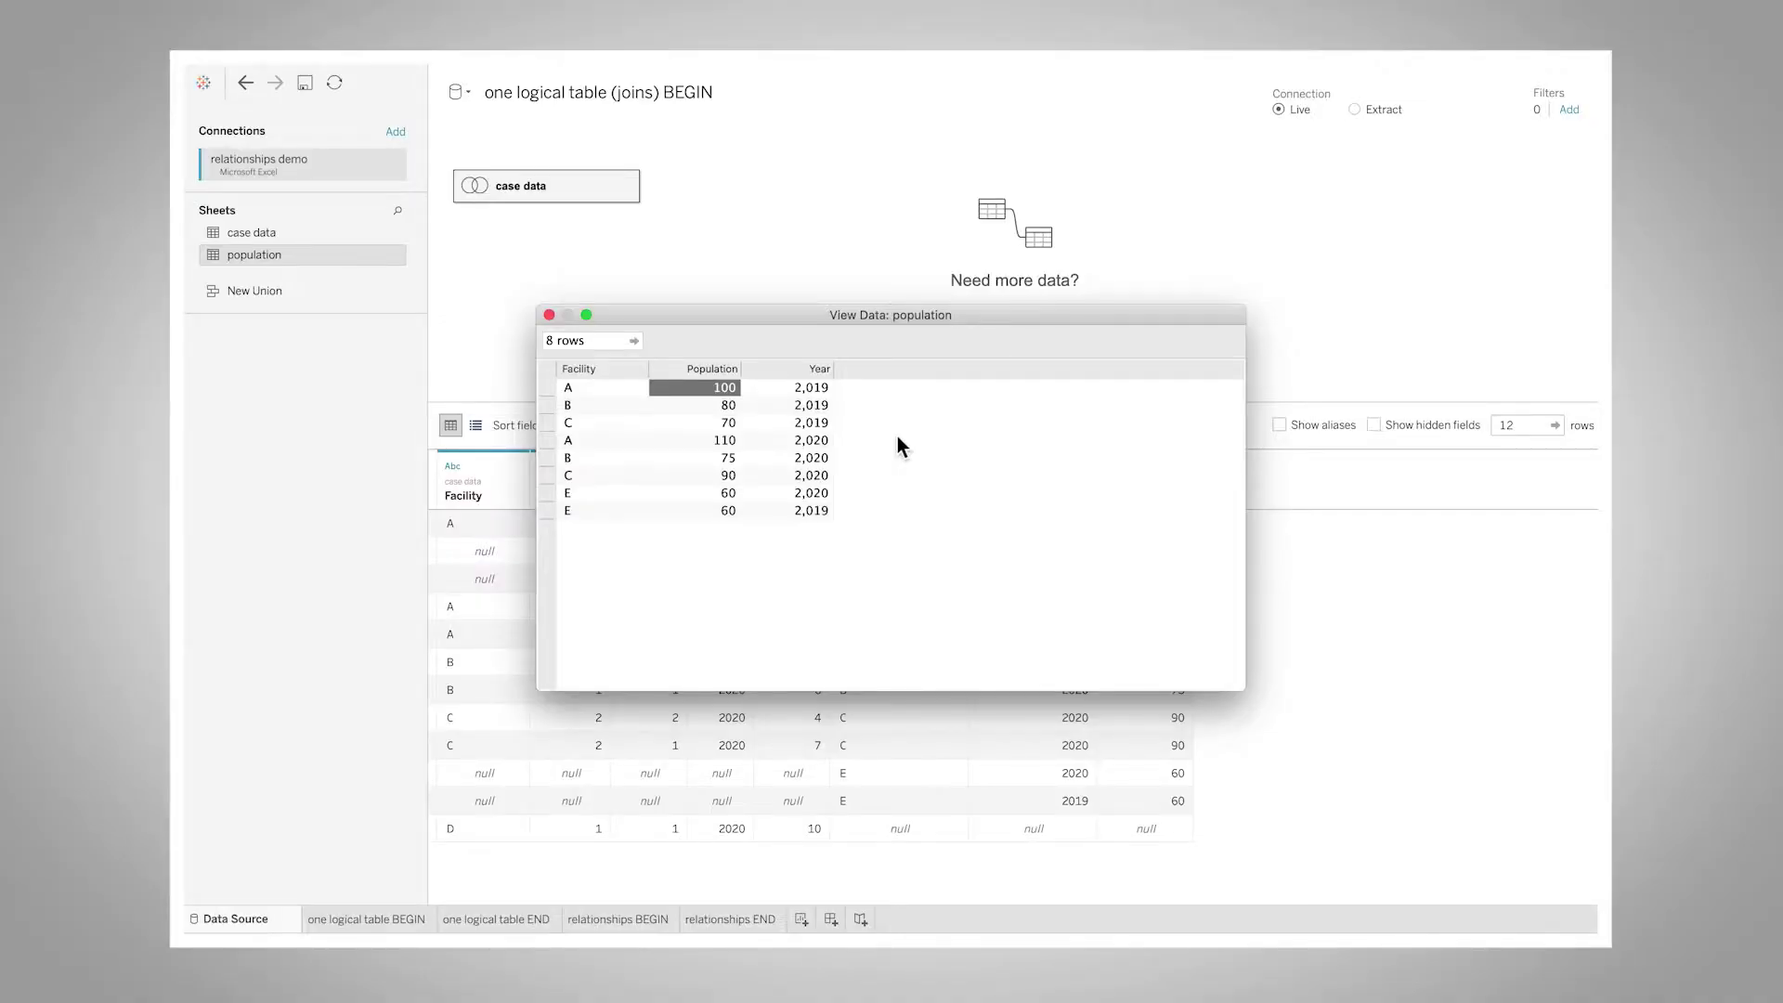
left_click(723, 457)
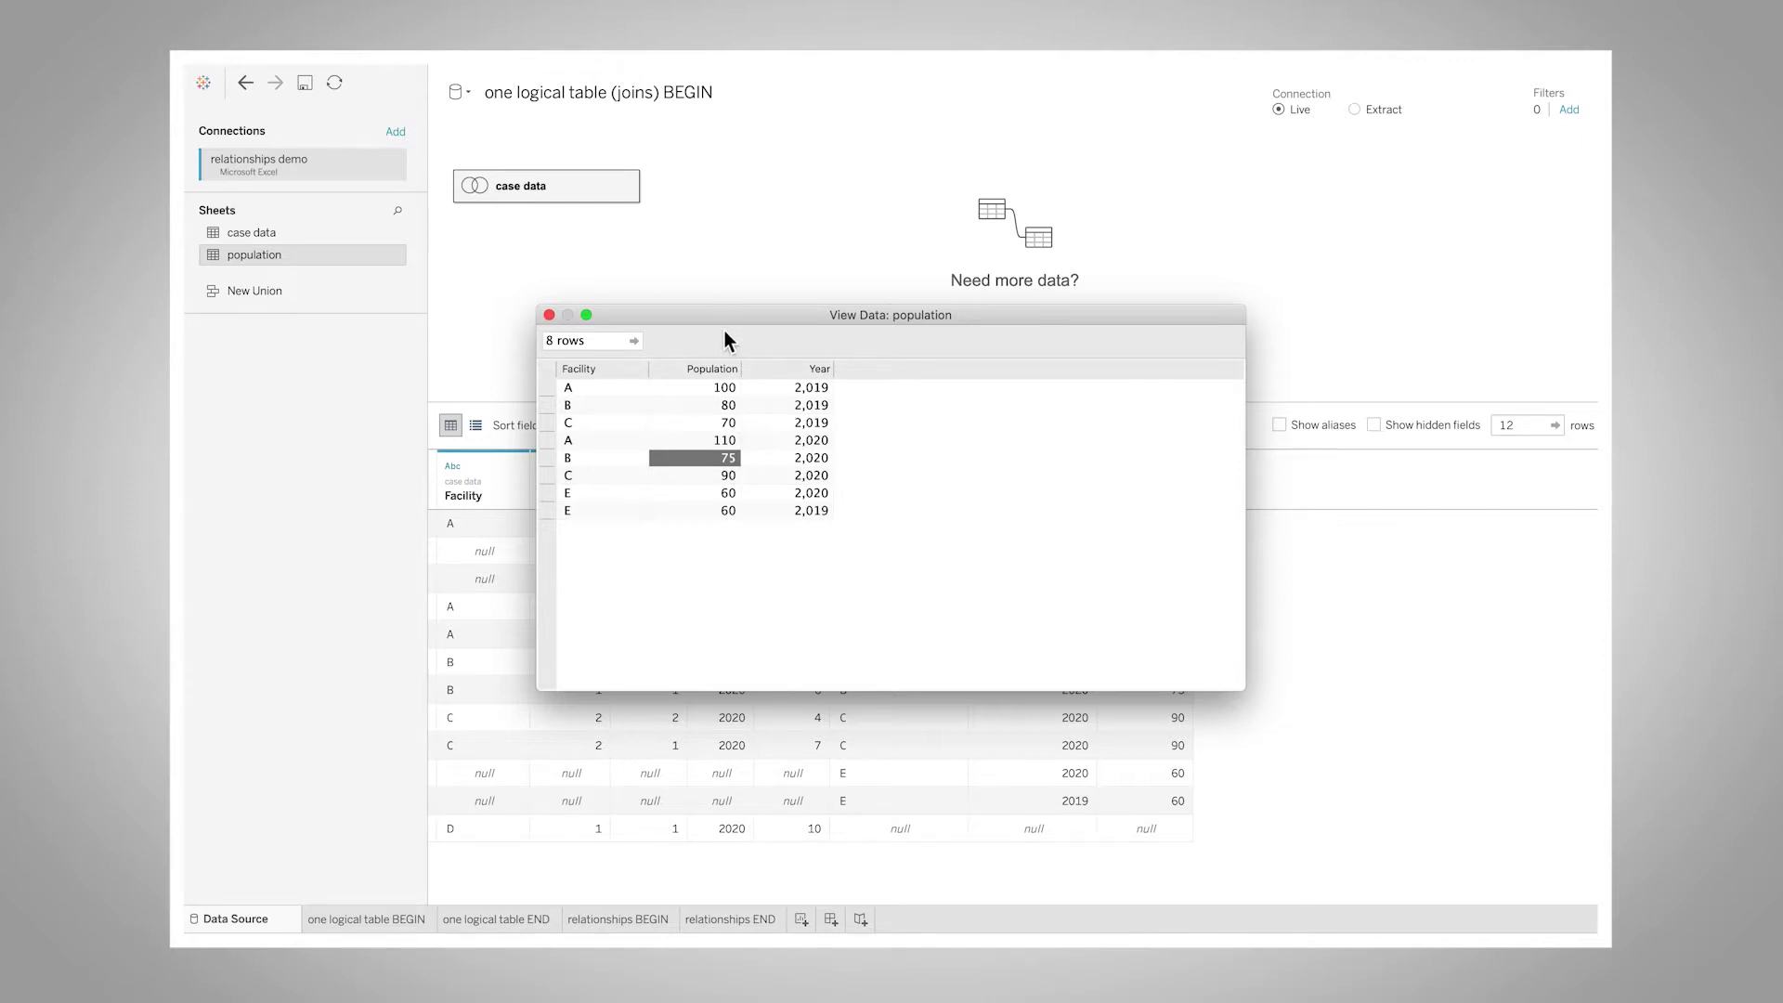
left_click(549, 316)
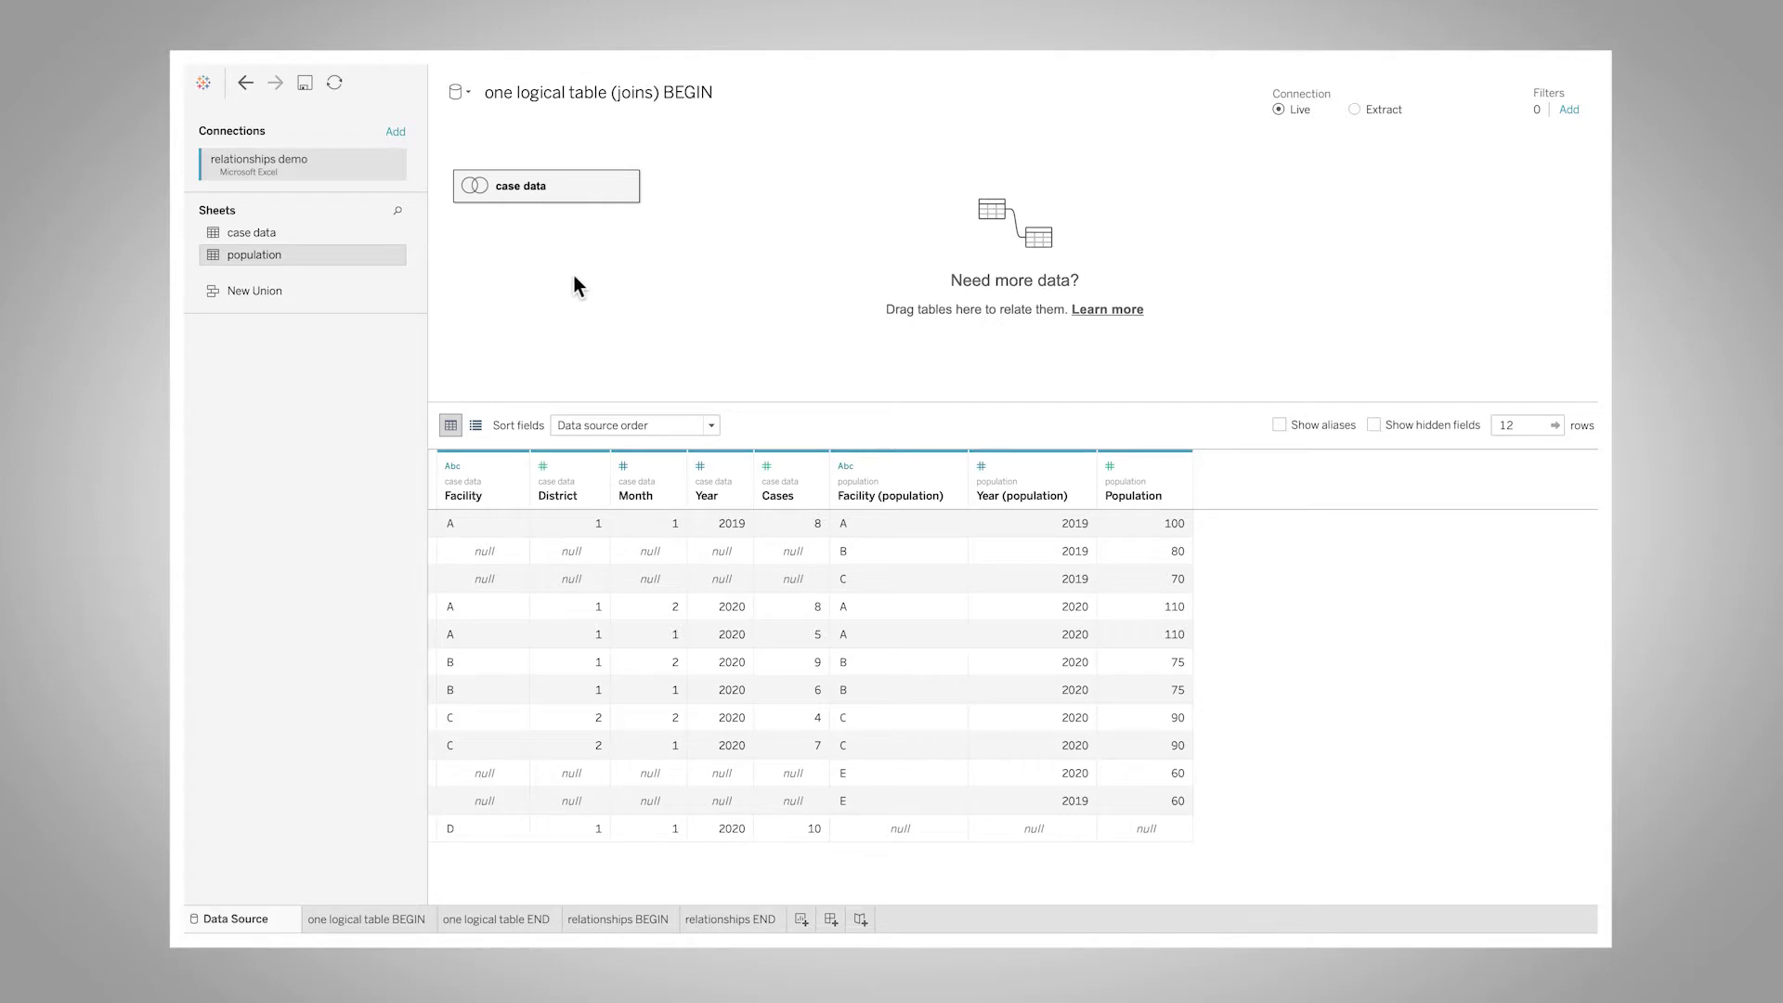
Open the case data logical table and inspect its Full Outer join with population without changes.
mouse_move(546, 192)
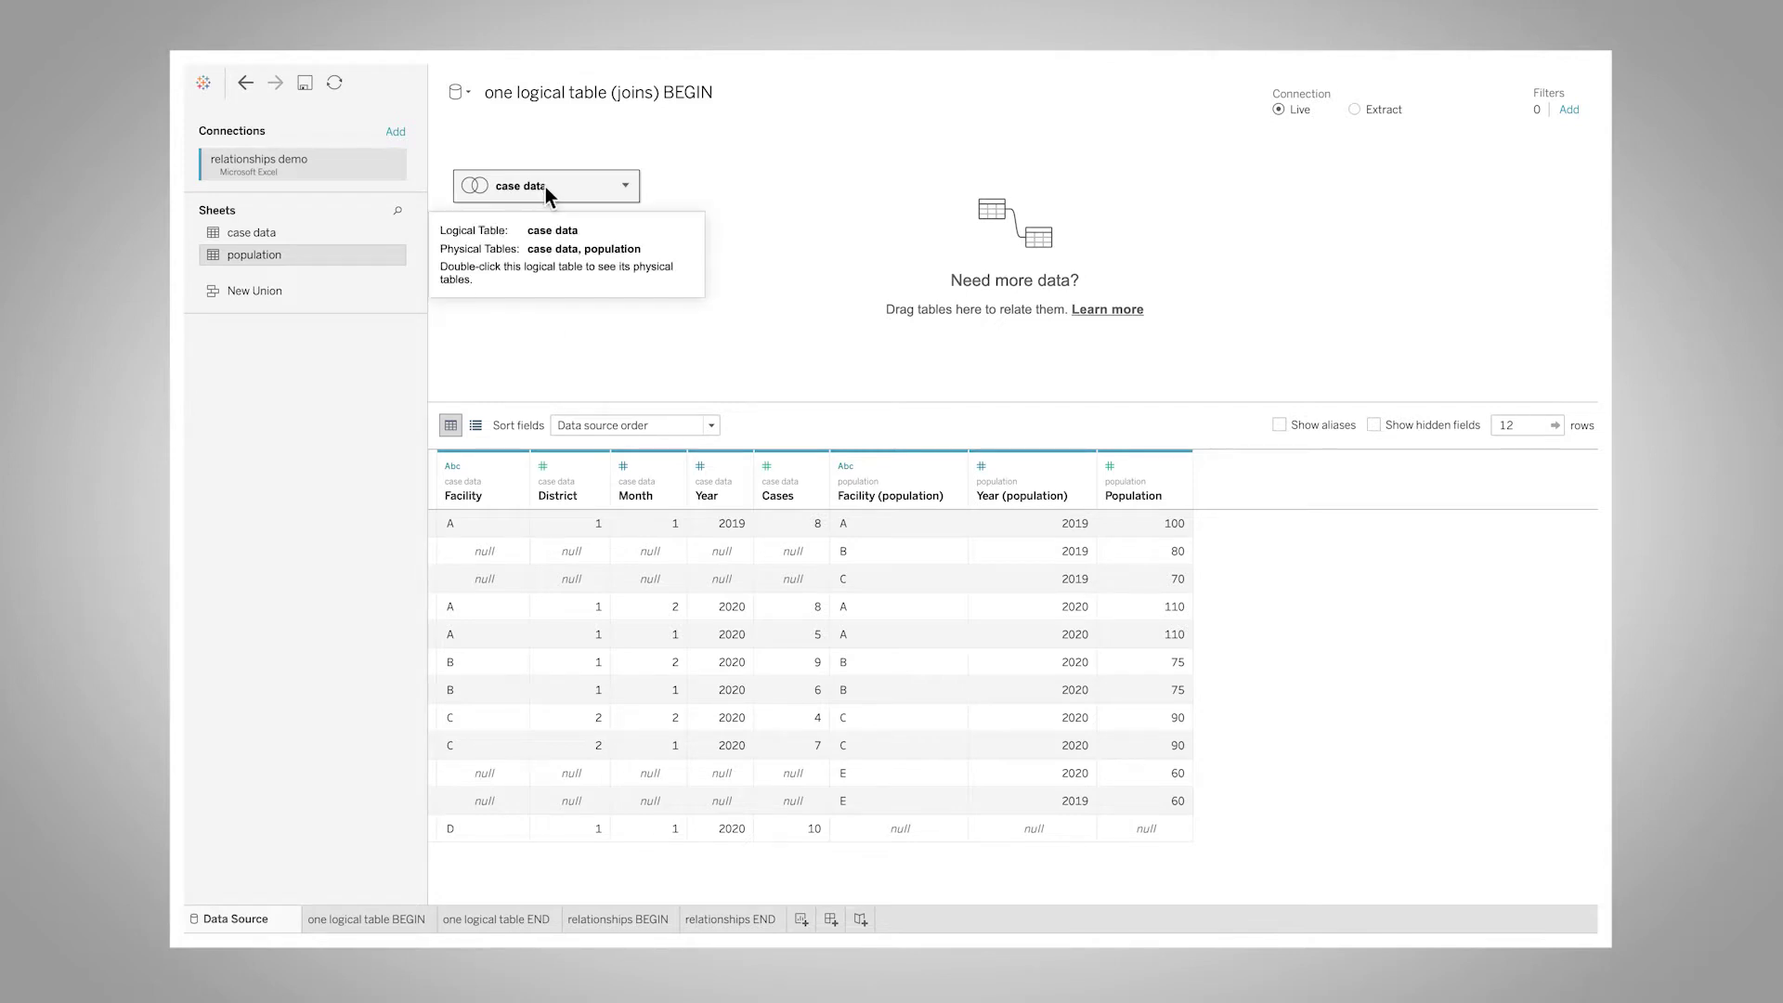
double_click(545, 187)
left_click(754, 207)
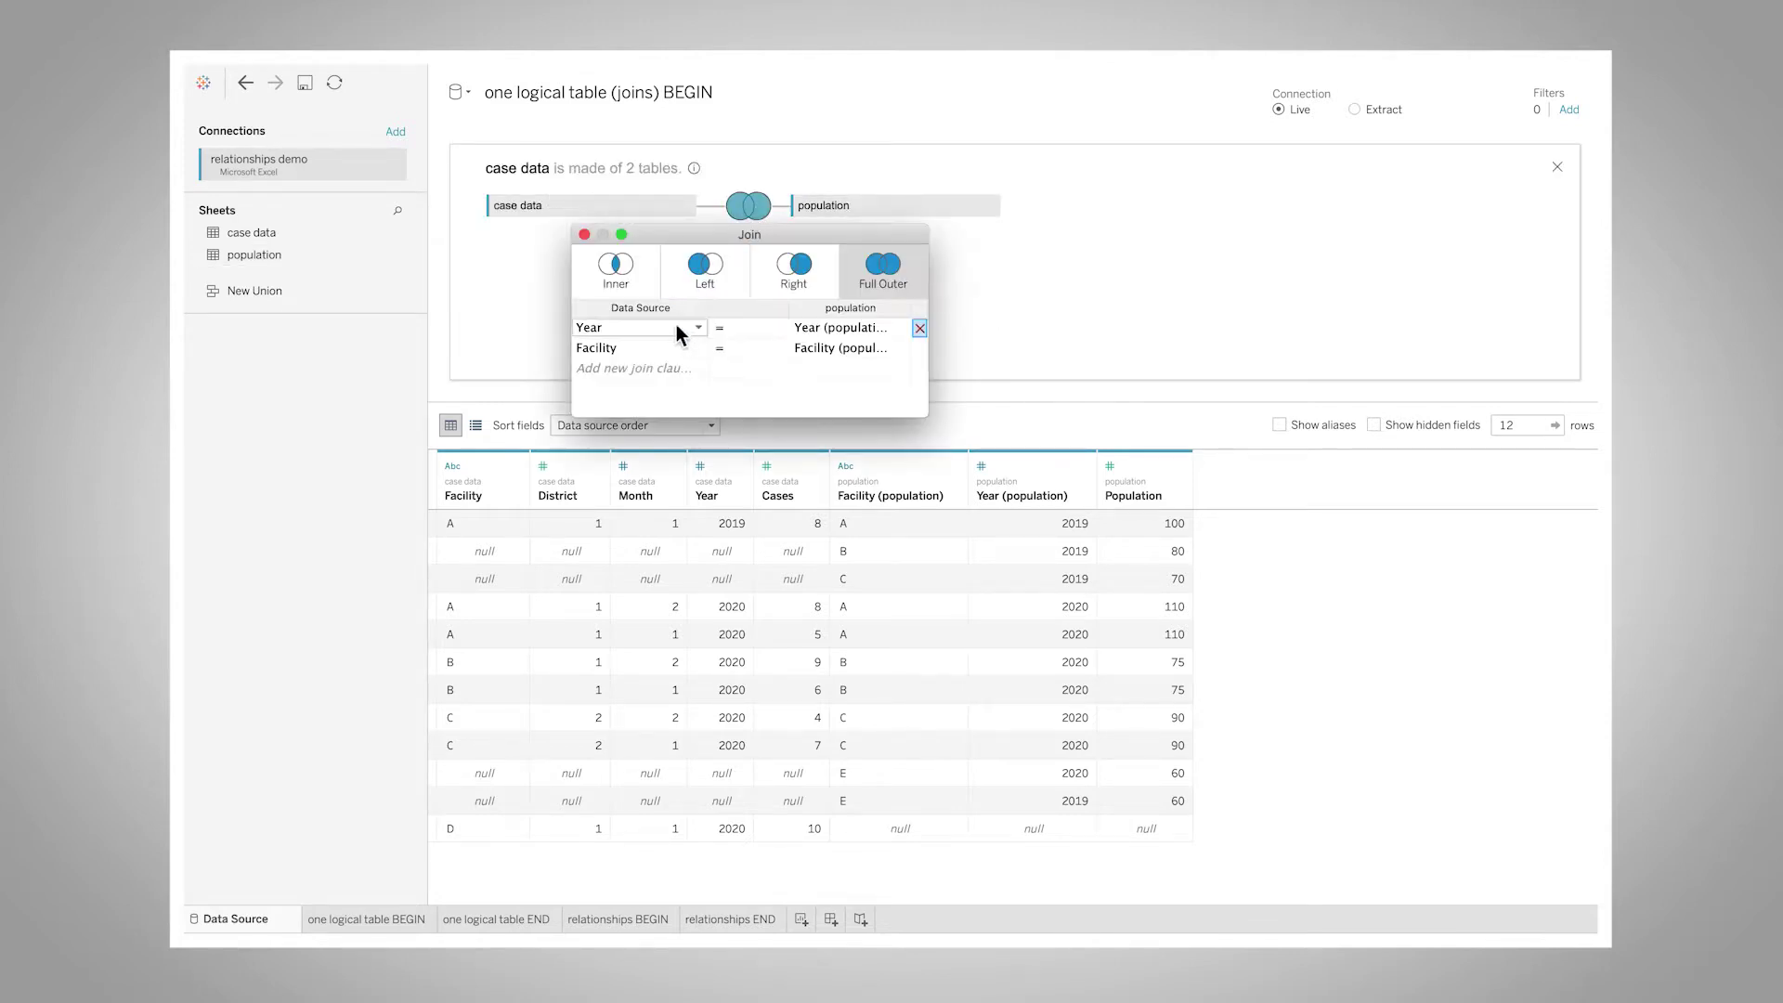
left_click(584, 234)
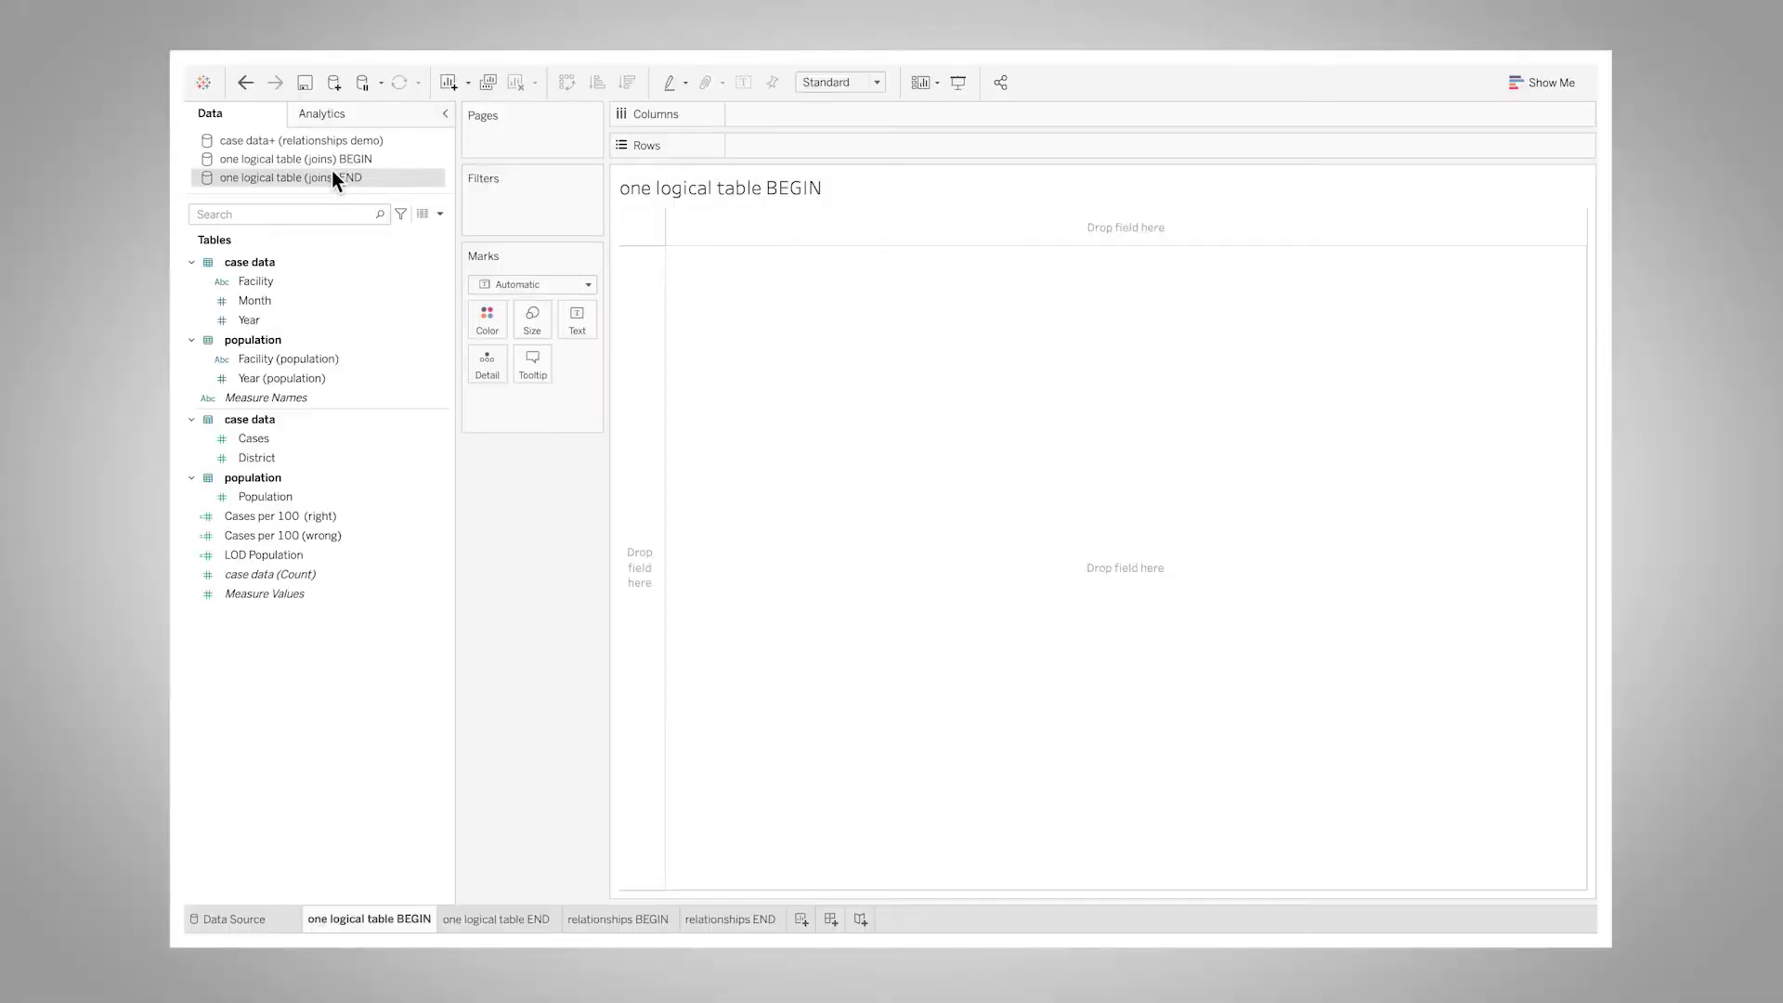
Crosstab SUM(Population) by Facility (population) and Year (population) rows, with a taller header row.
left_click(343, 556)
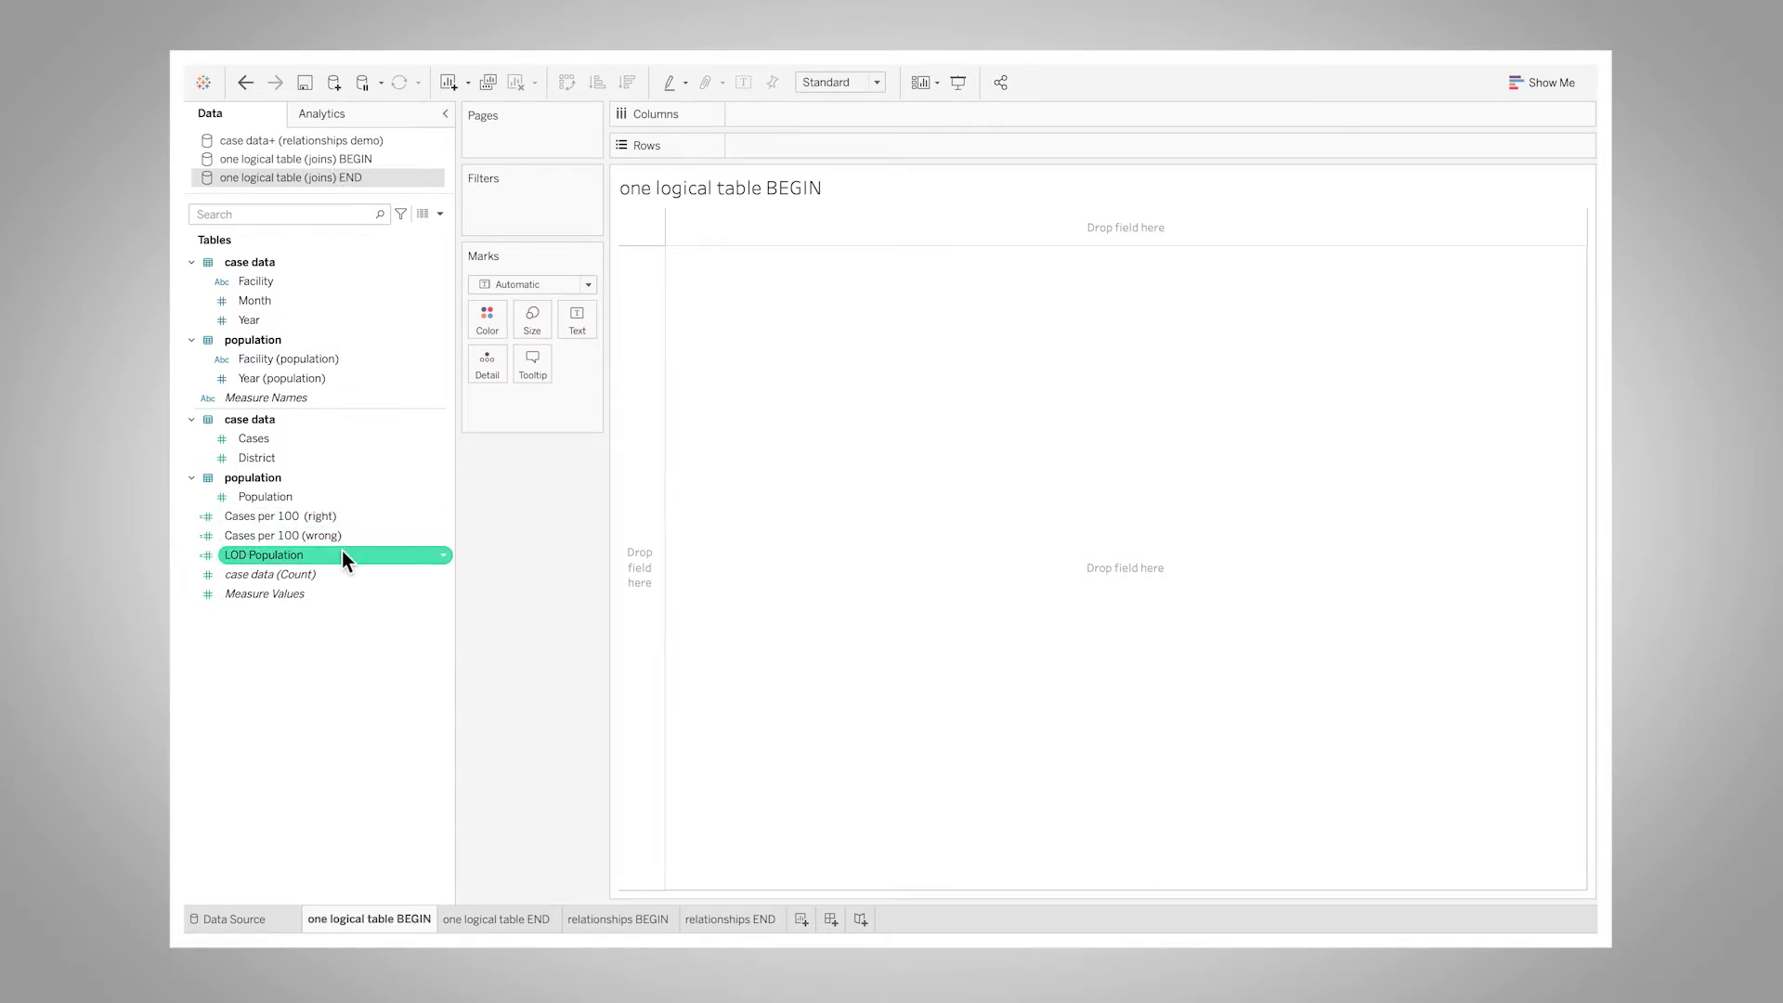
left_click_drag(342, 550, 843, 147)
left_click_drag(349, 376, 990, 143)
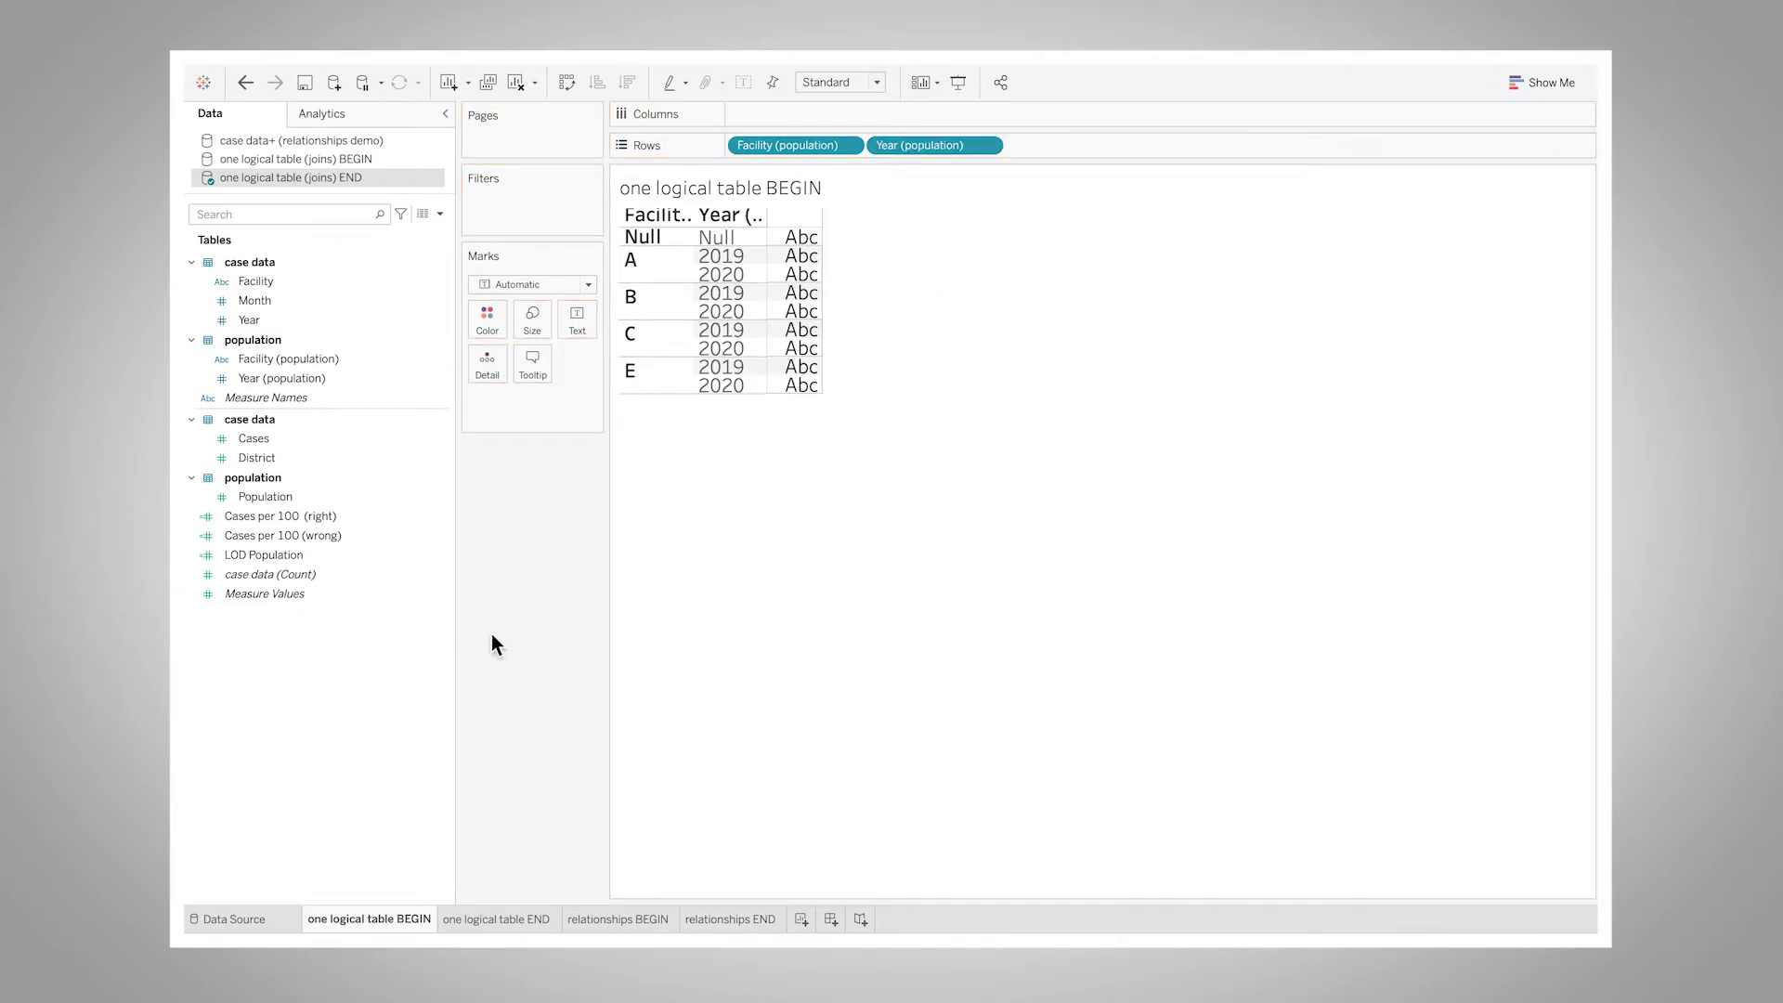
left_click(338, 516)
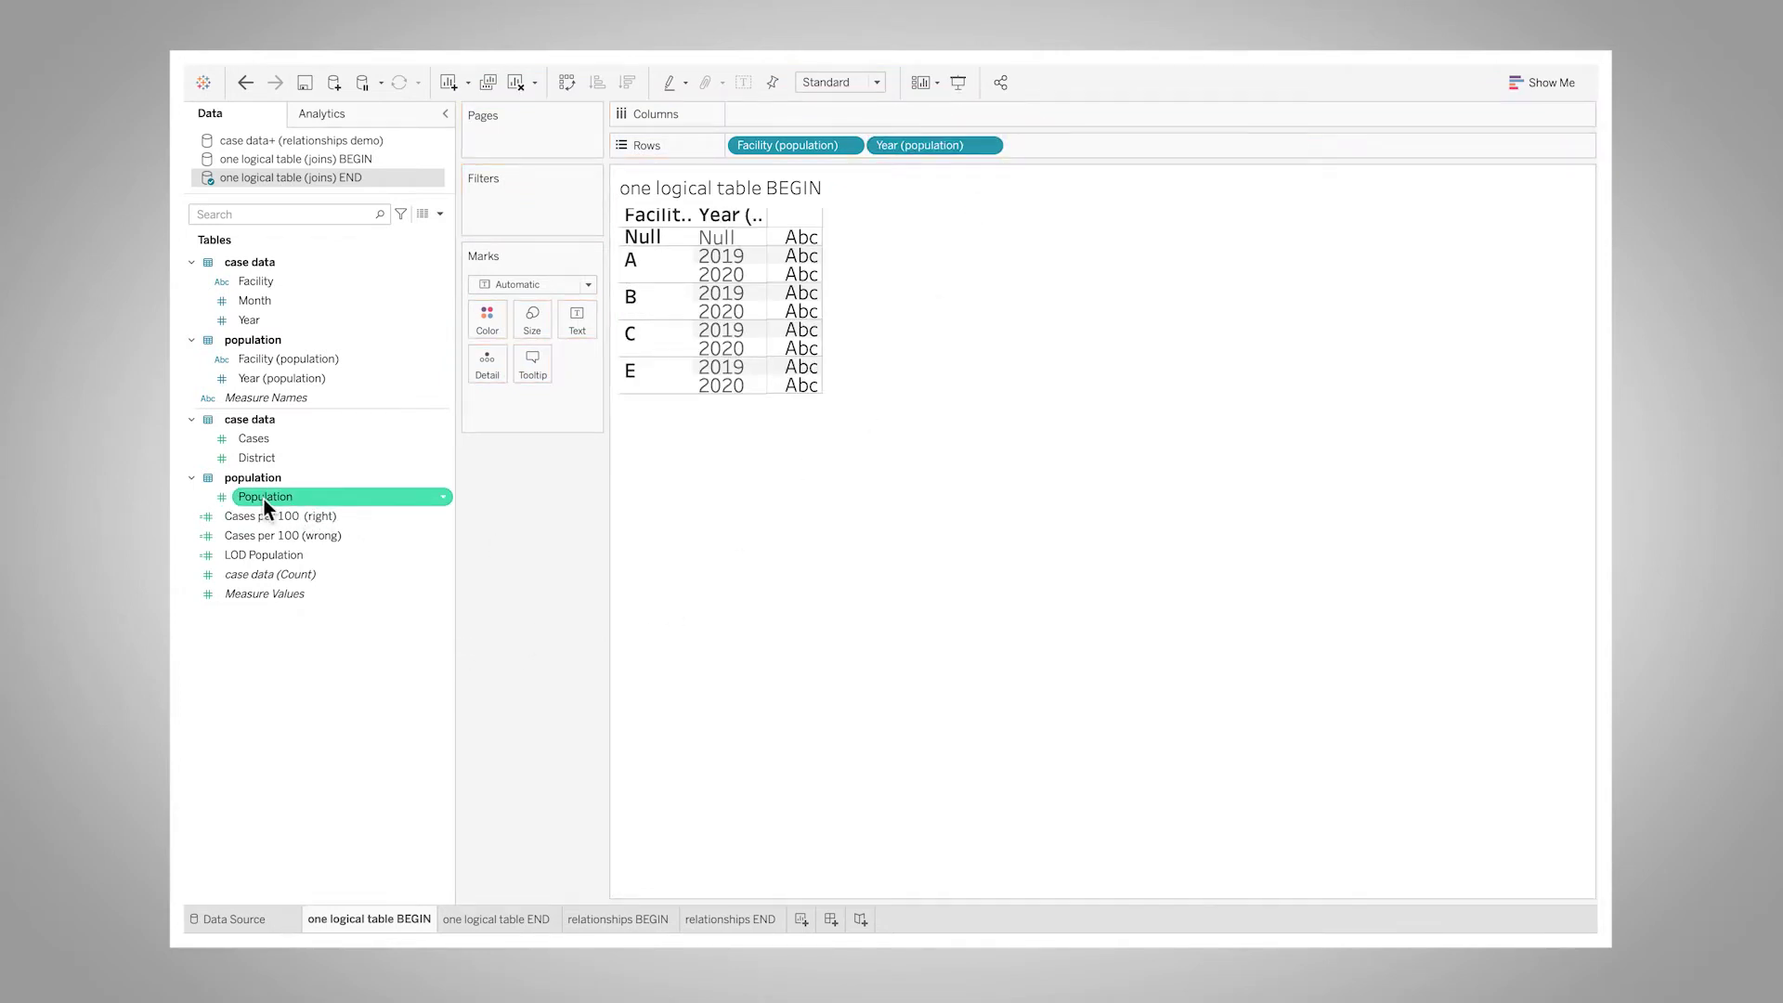
left_click_drag(264, 501, 791, 332)
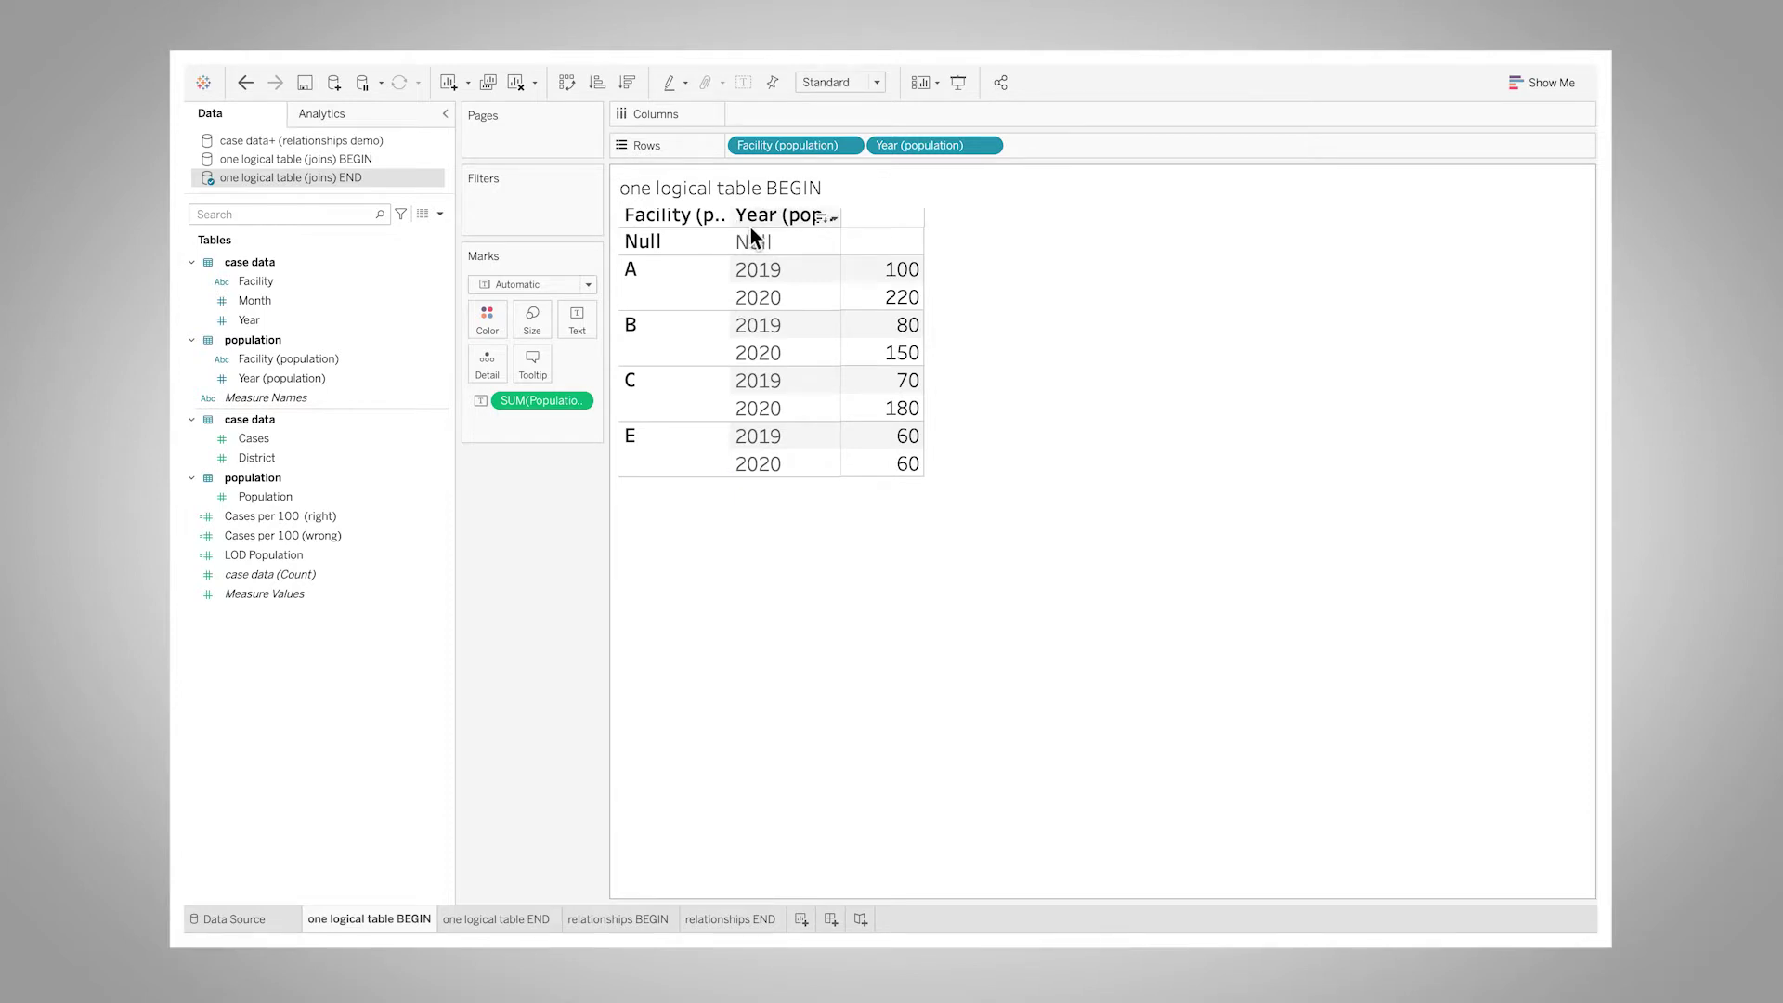
left_click_drag(773, 227, 776, 270)
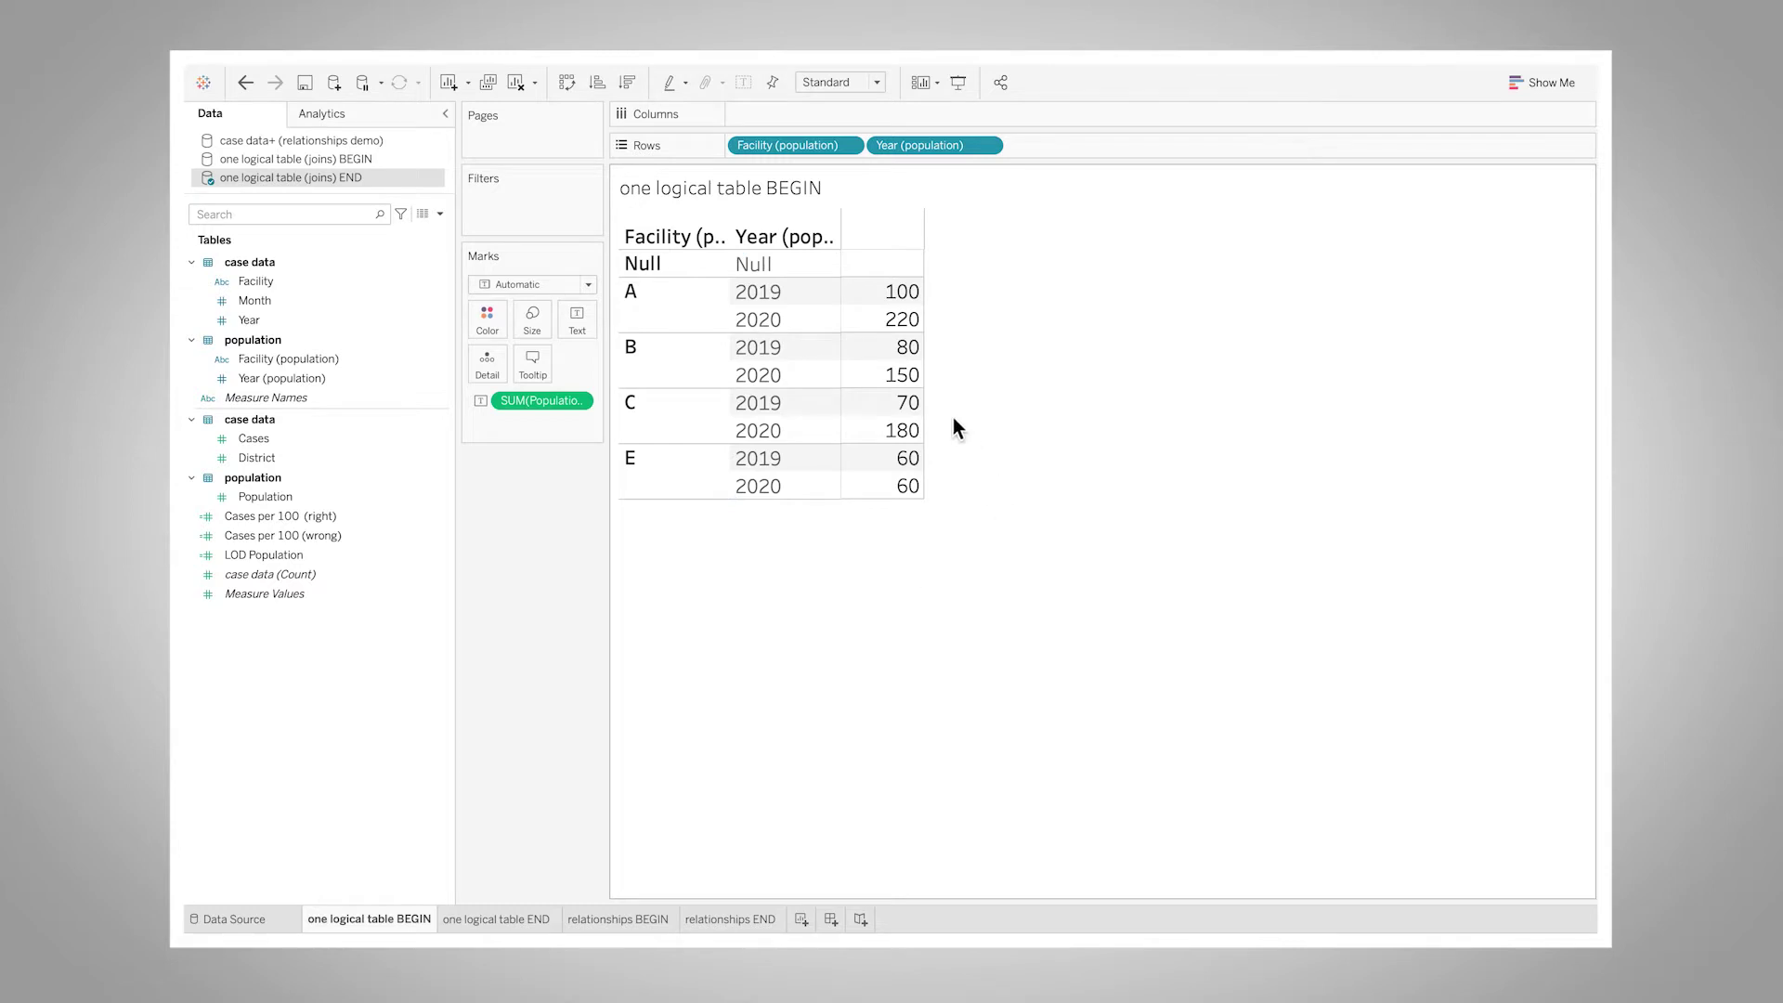
right_click(918, 384)
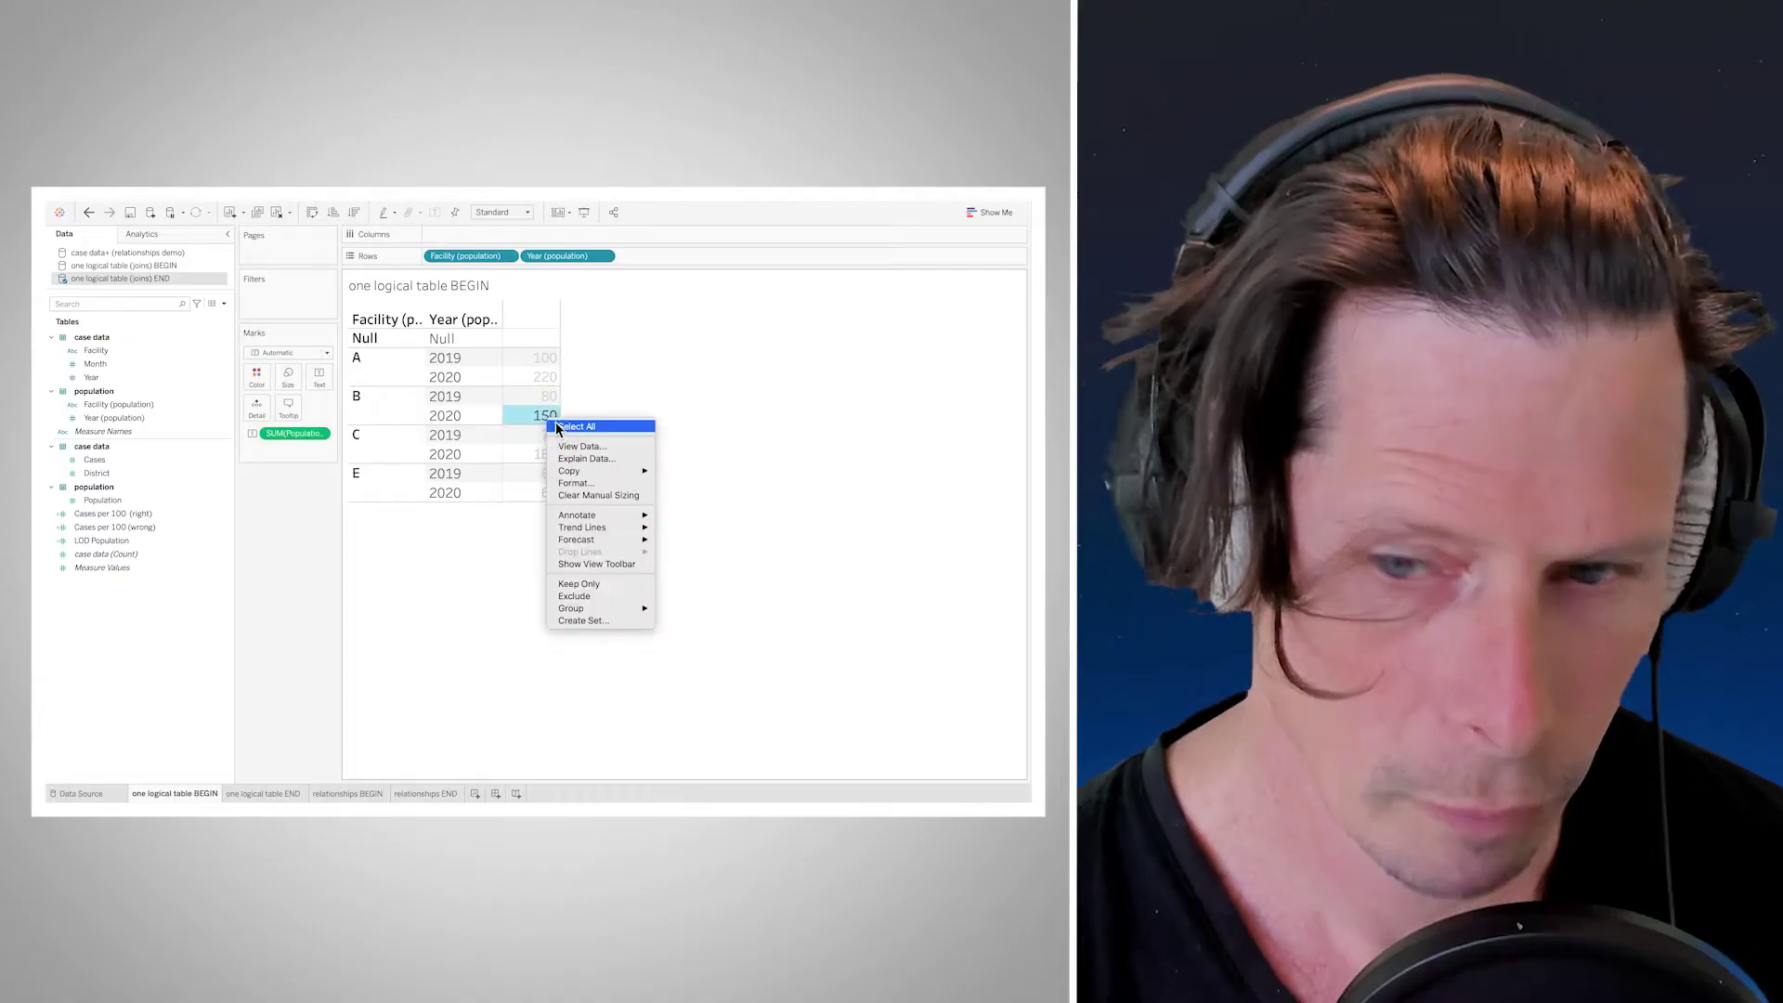
View all fields of the underlying rows behind facility B's 2020 Population of 150.
left_click(573, 448)
left_click(360, 627)
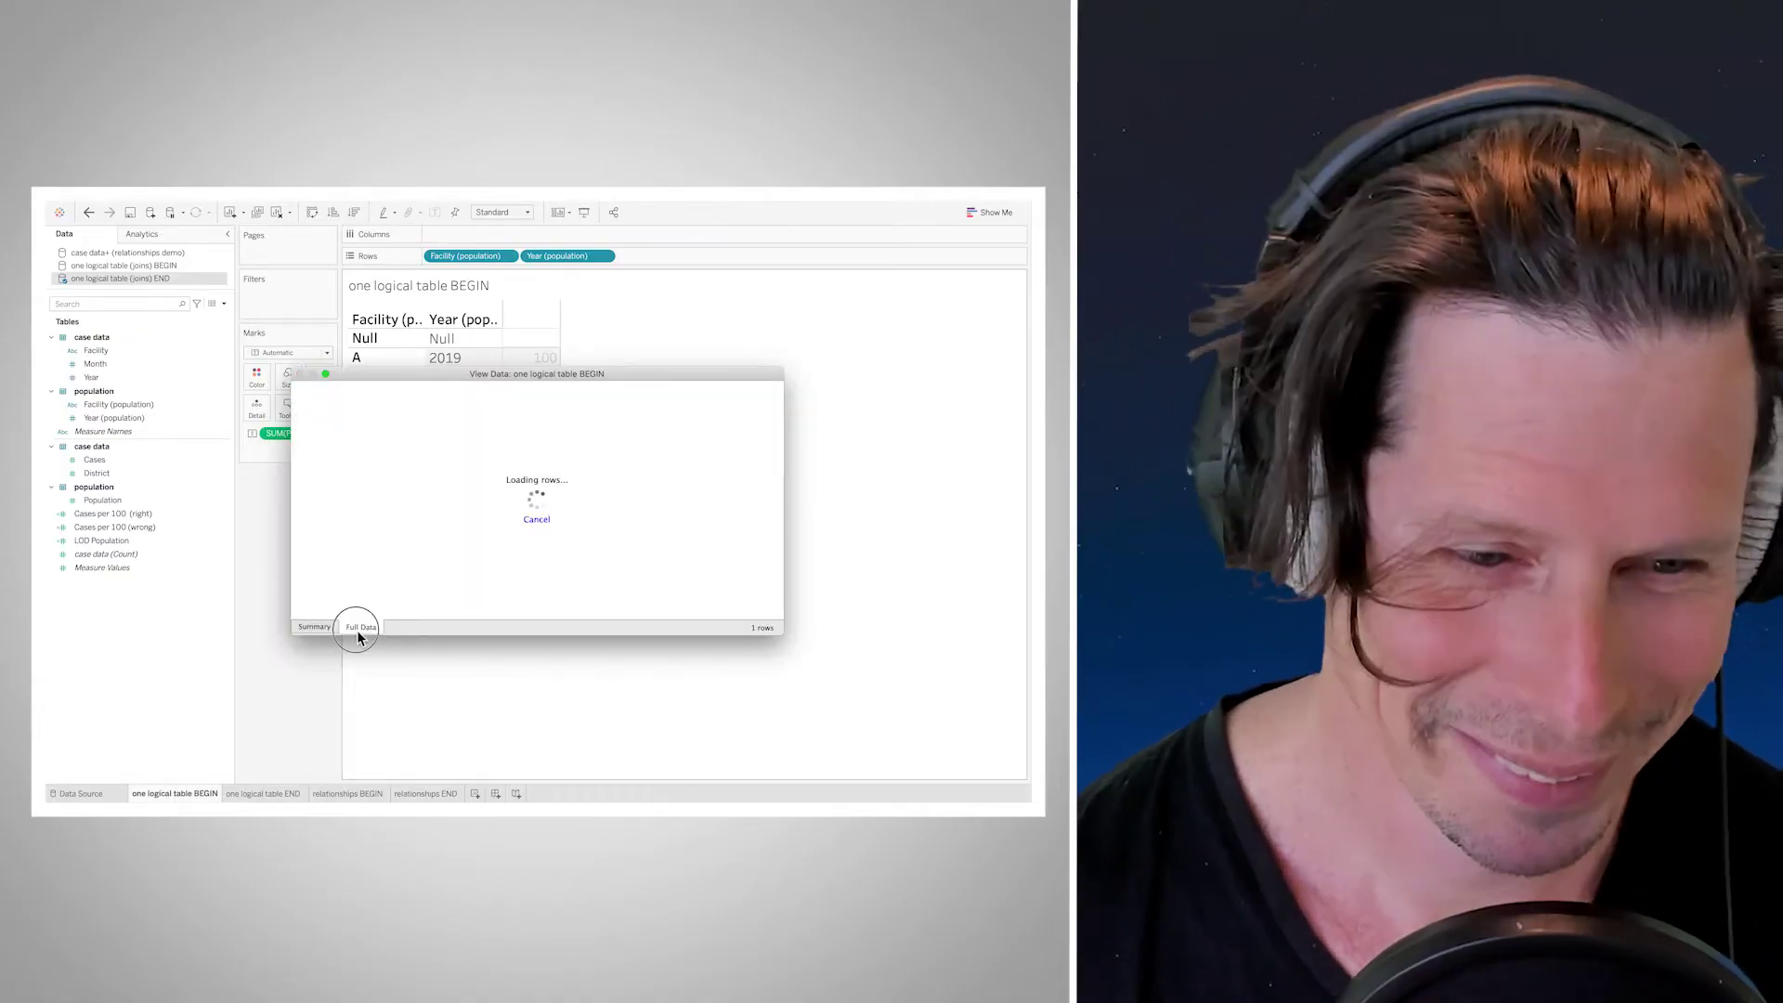
left_click_drag(617, 374, 622, 418)
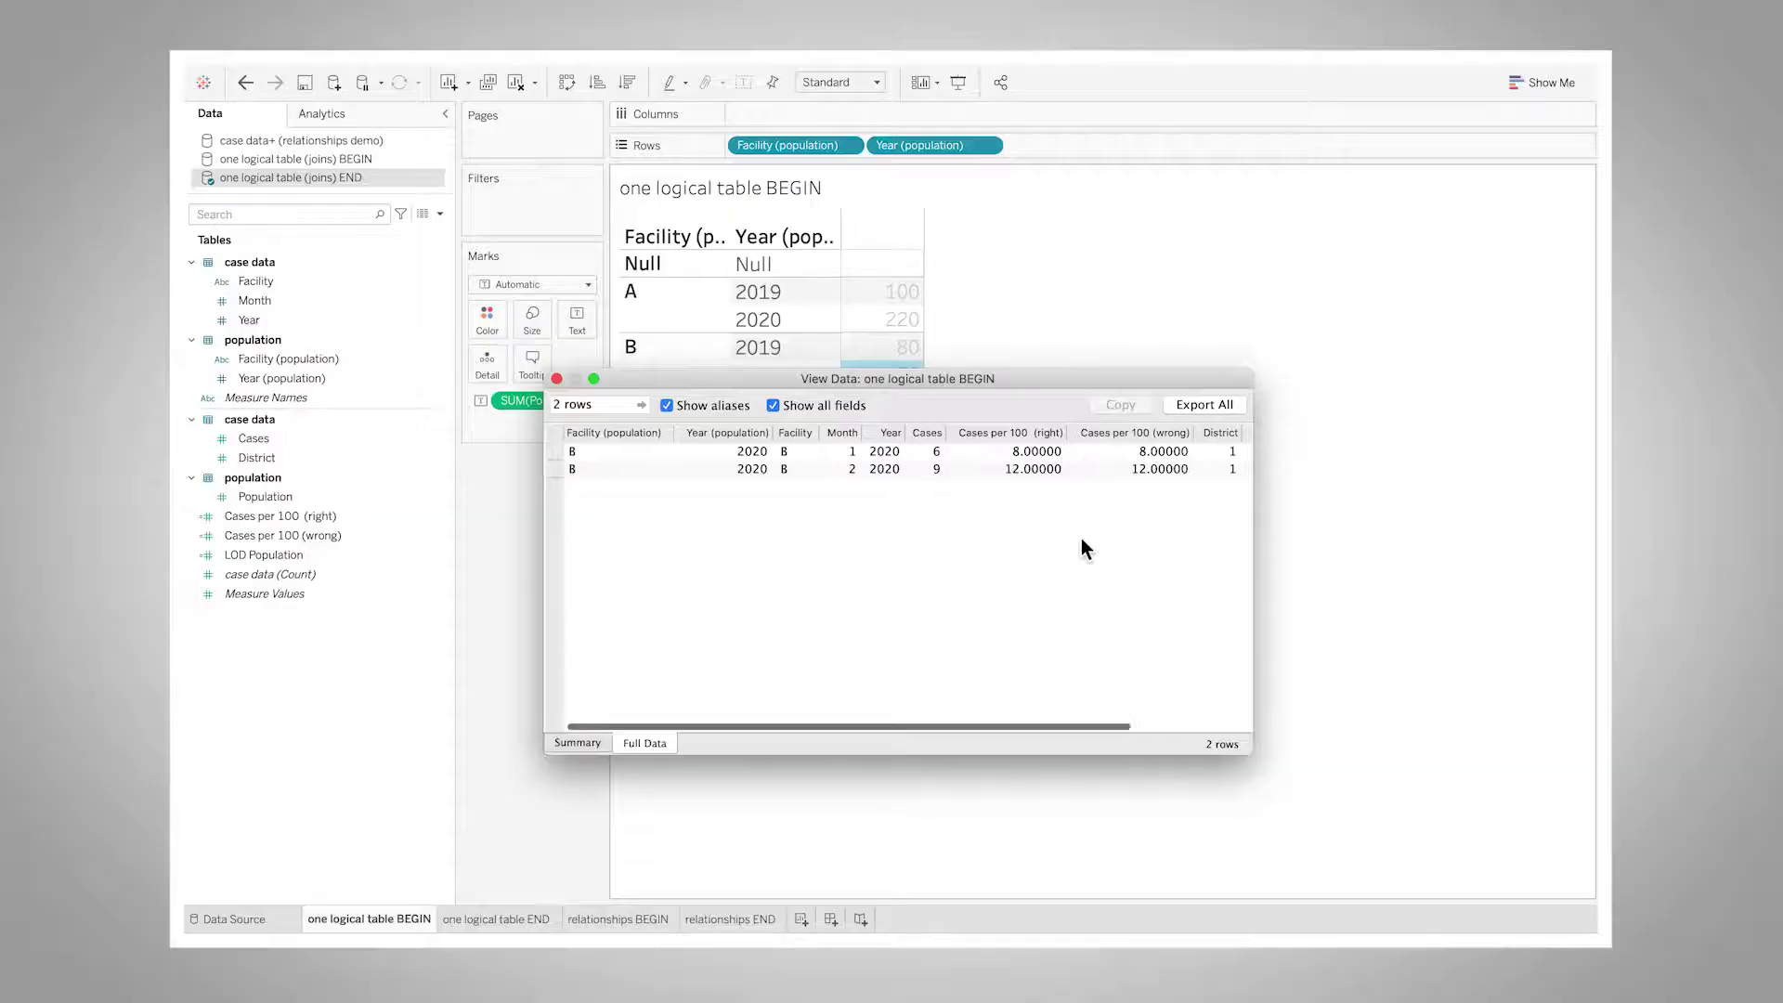
scroll(672, 529, "right", 5)
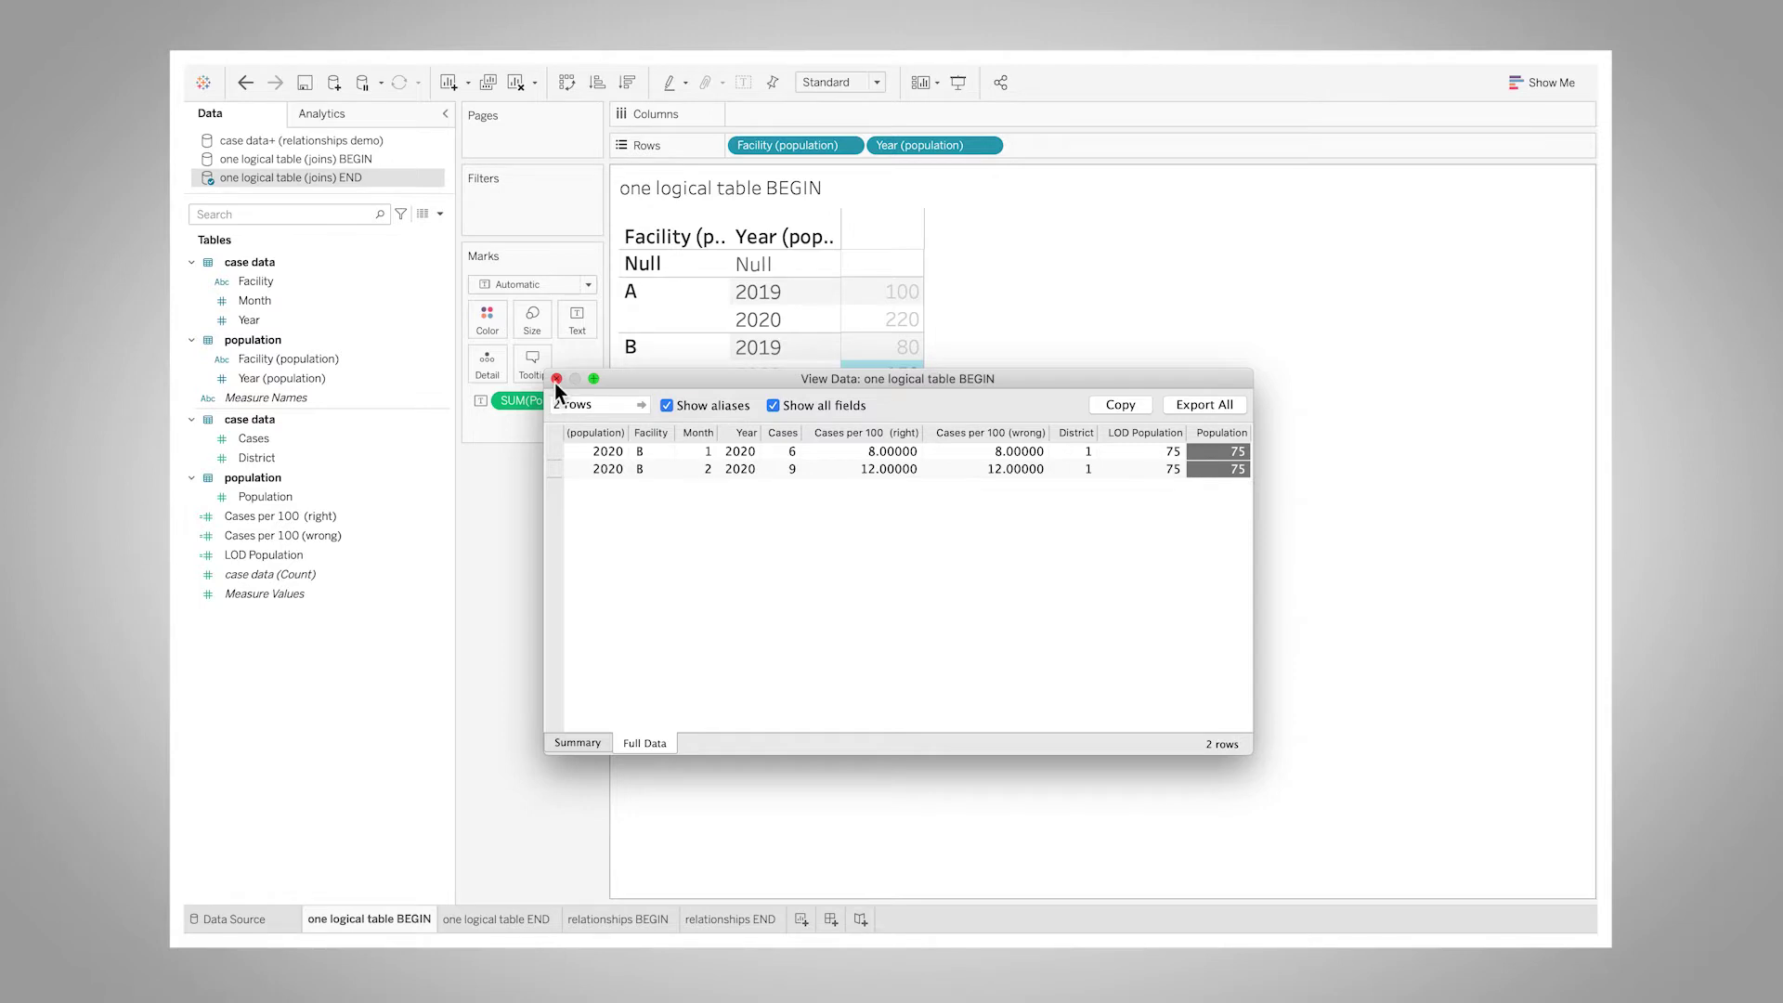
left_click(556, 379)
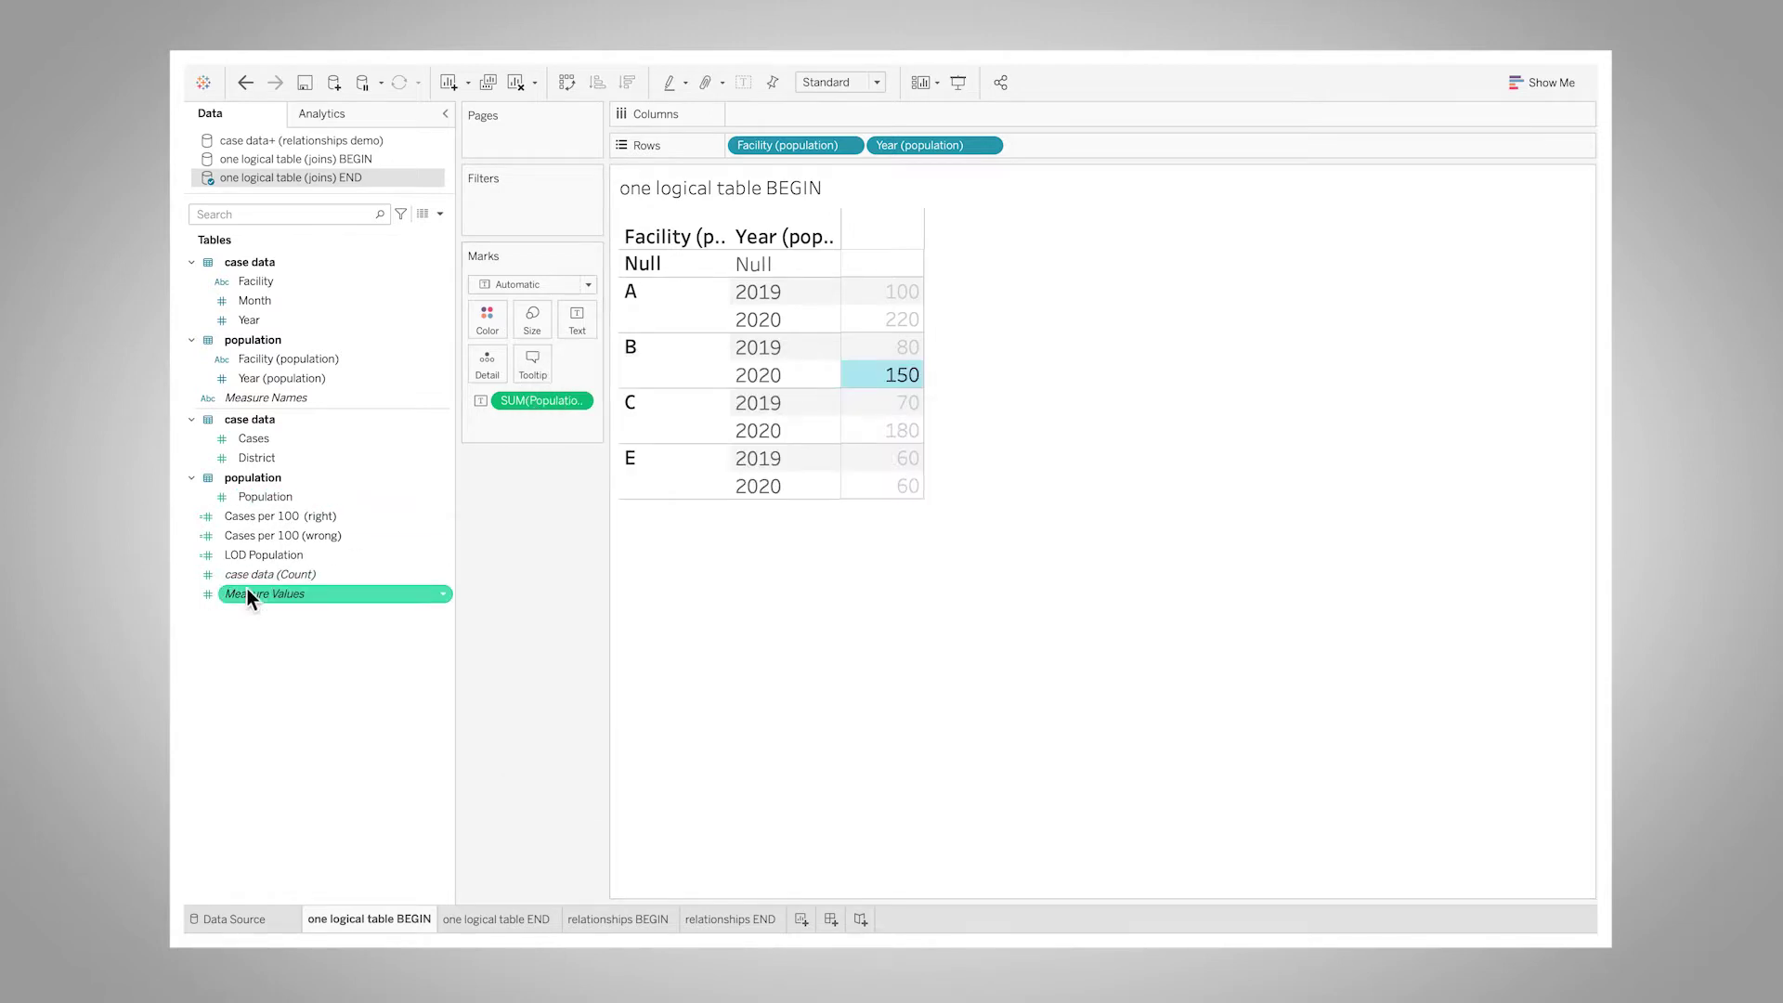
Add a Count of case data column beside Population, showing 2.0 for each 2020 row.
mouse_move(249, 577)
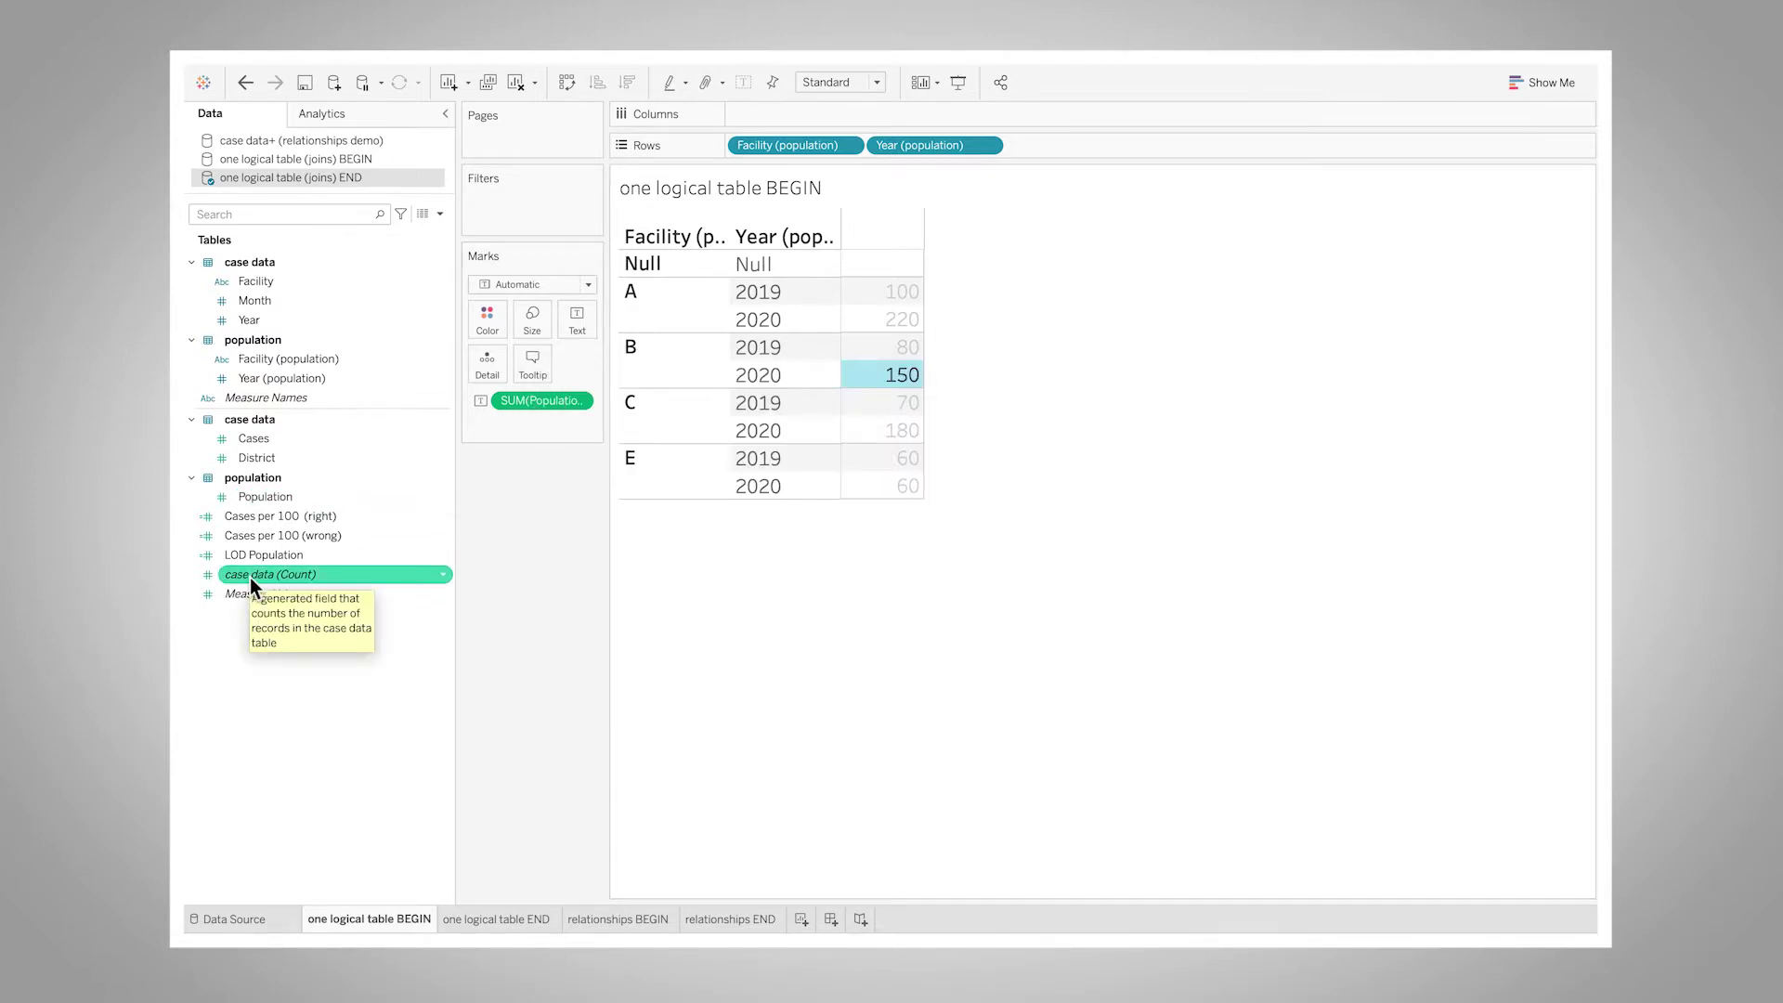
left_click_drag(249, 577, 906, 445)
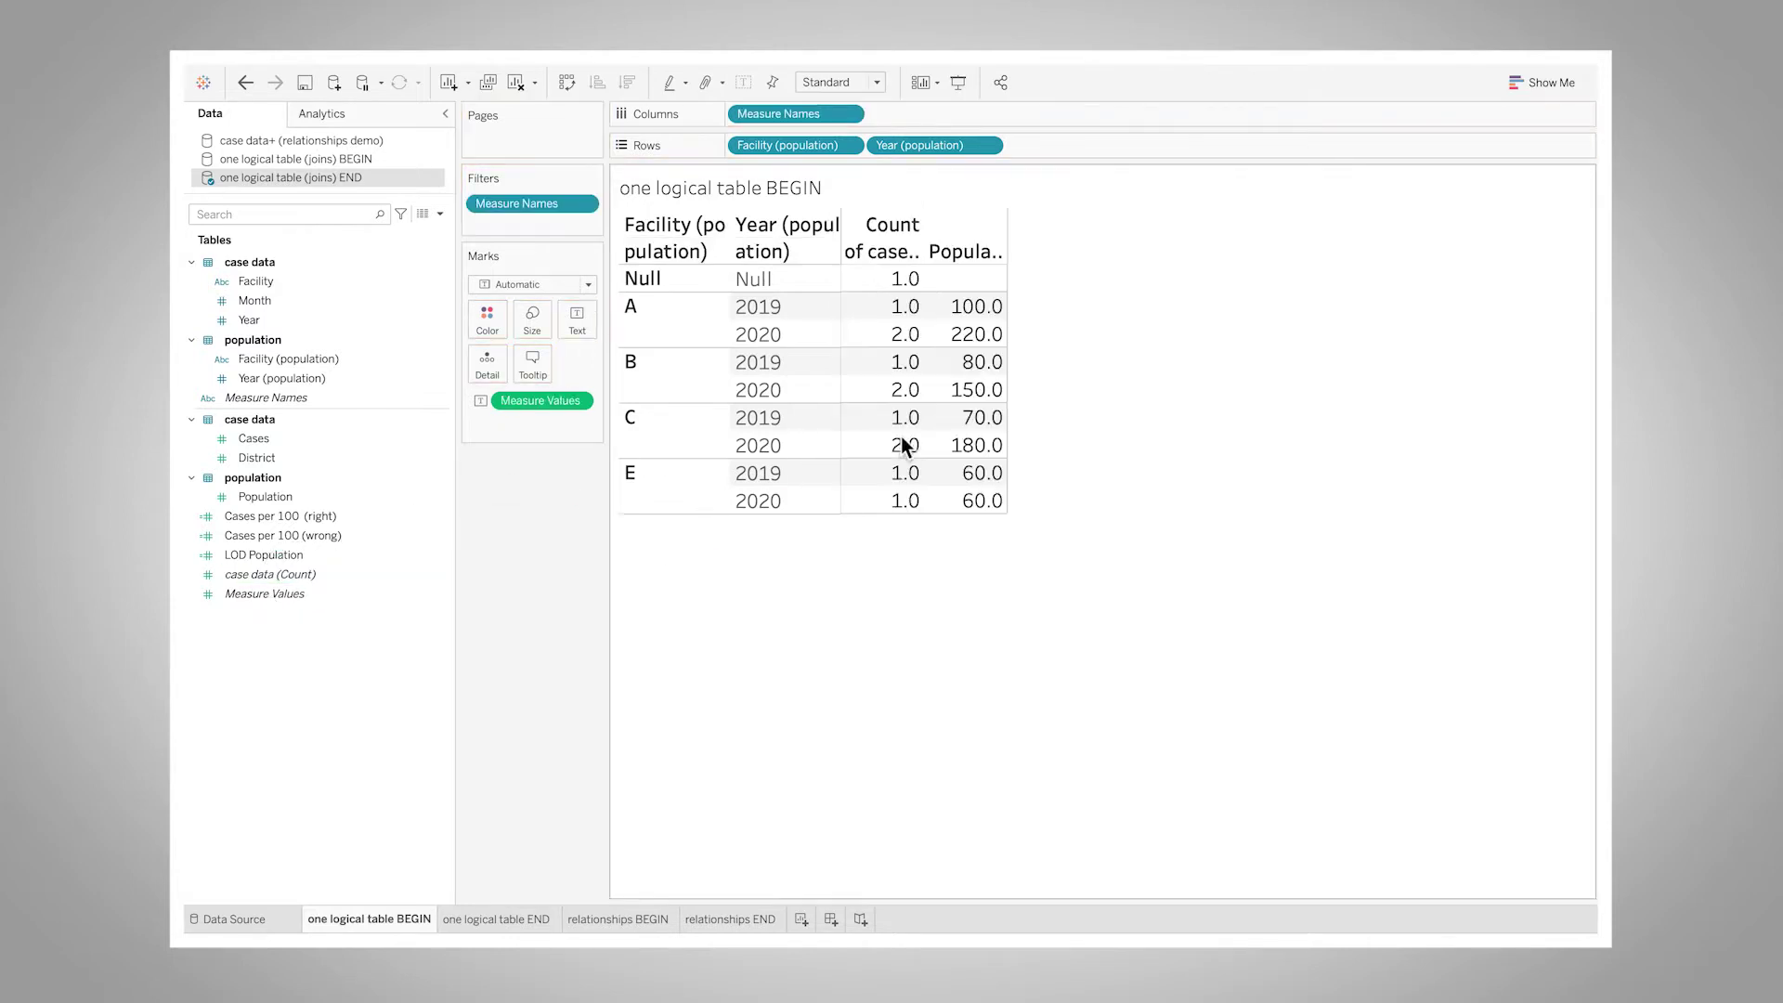
mouse_move(918, 407)
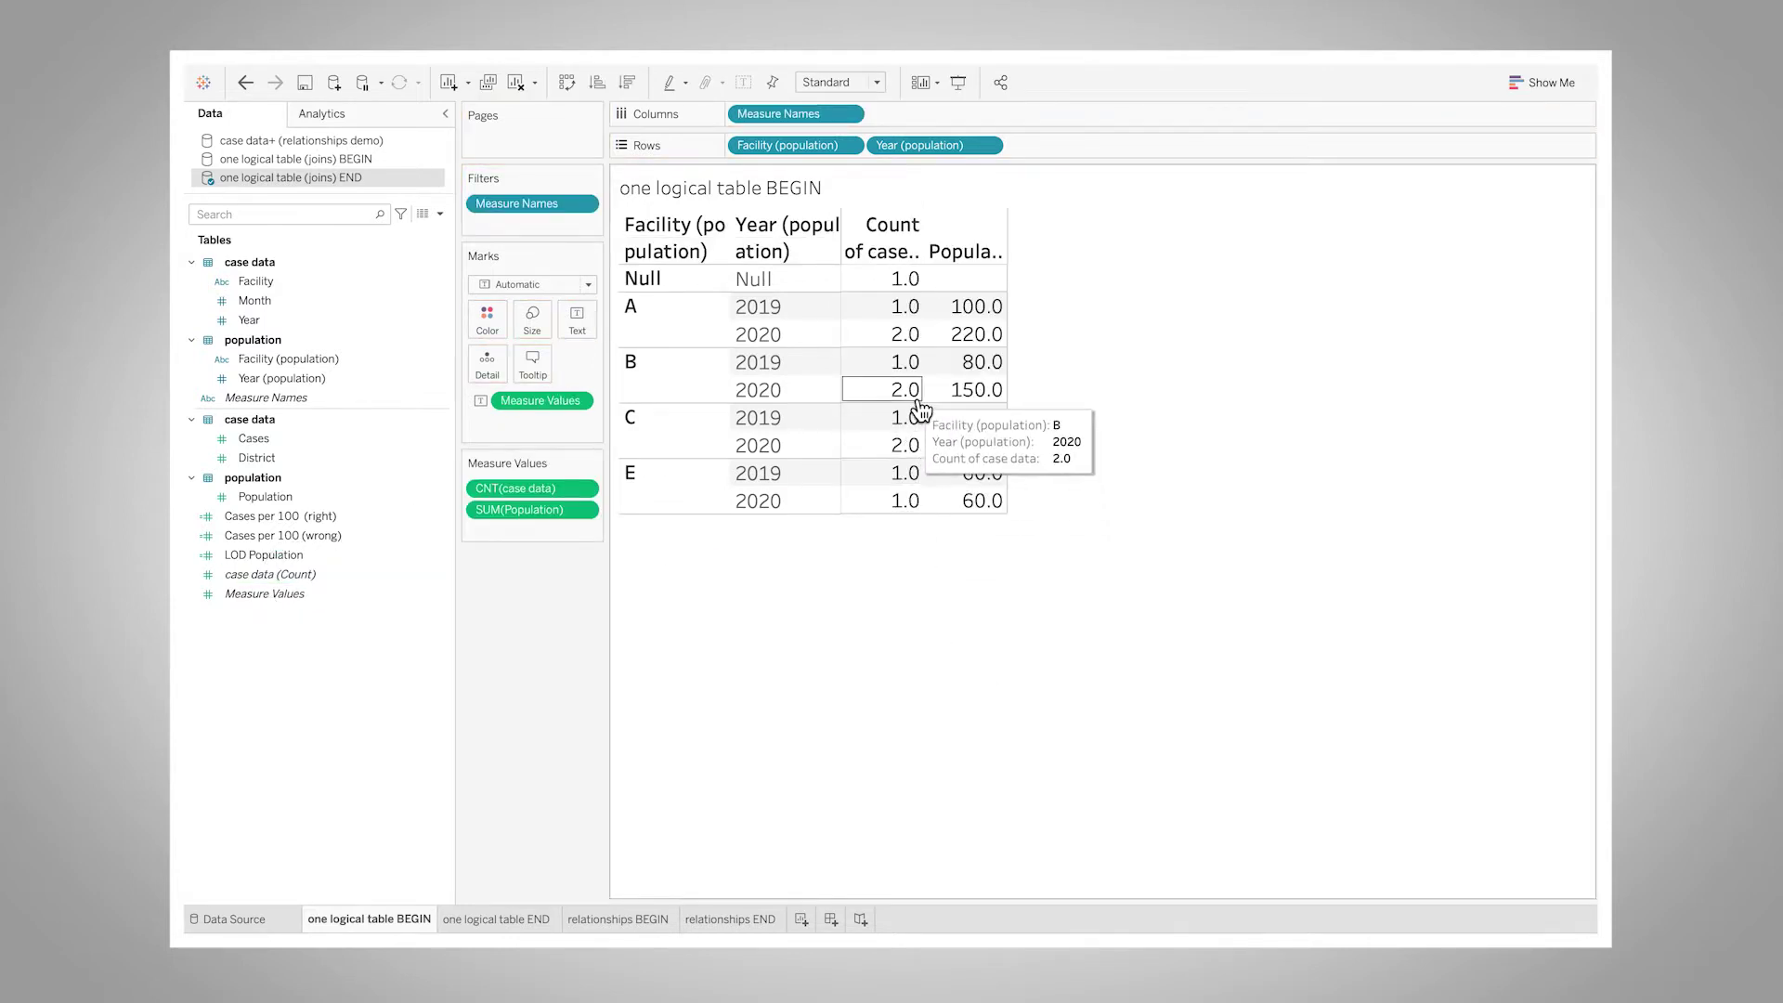
mouse_move(983, 399)
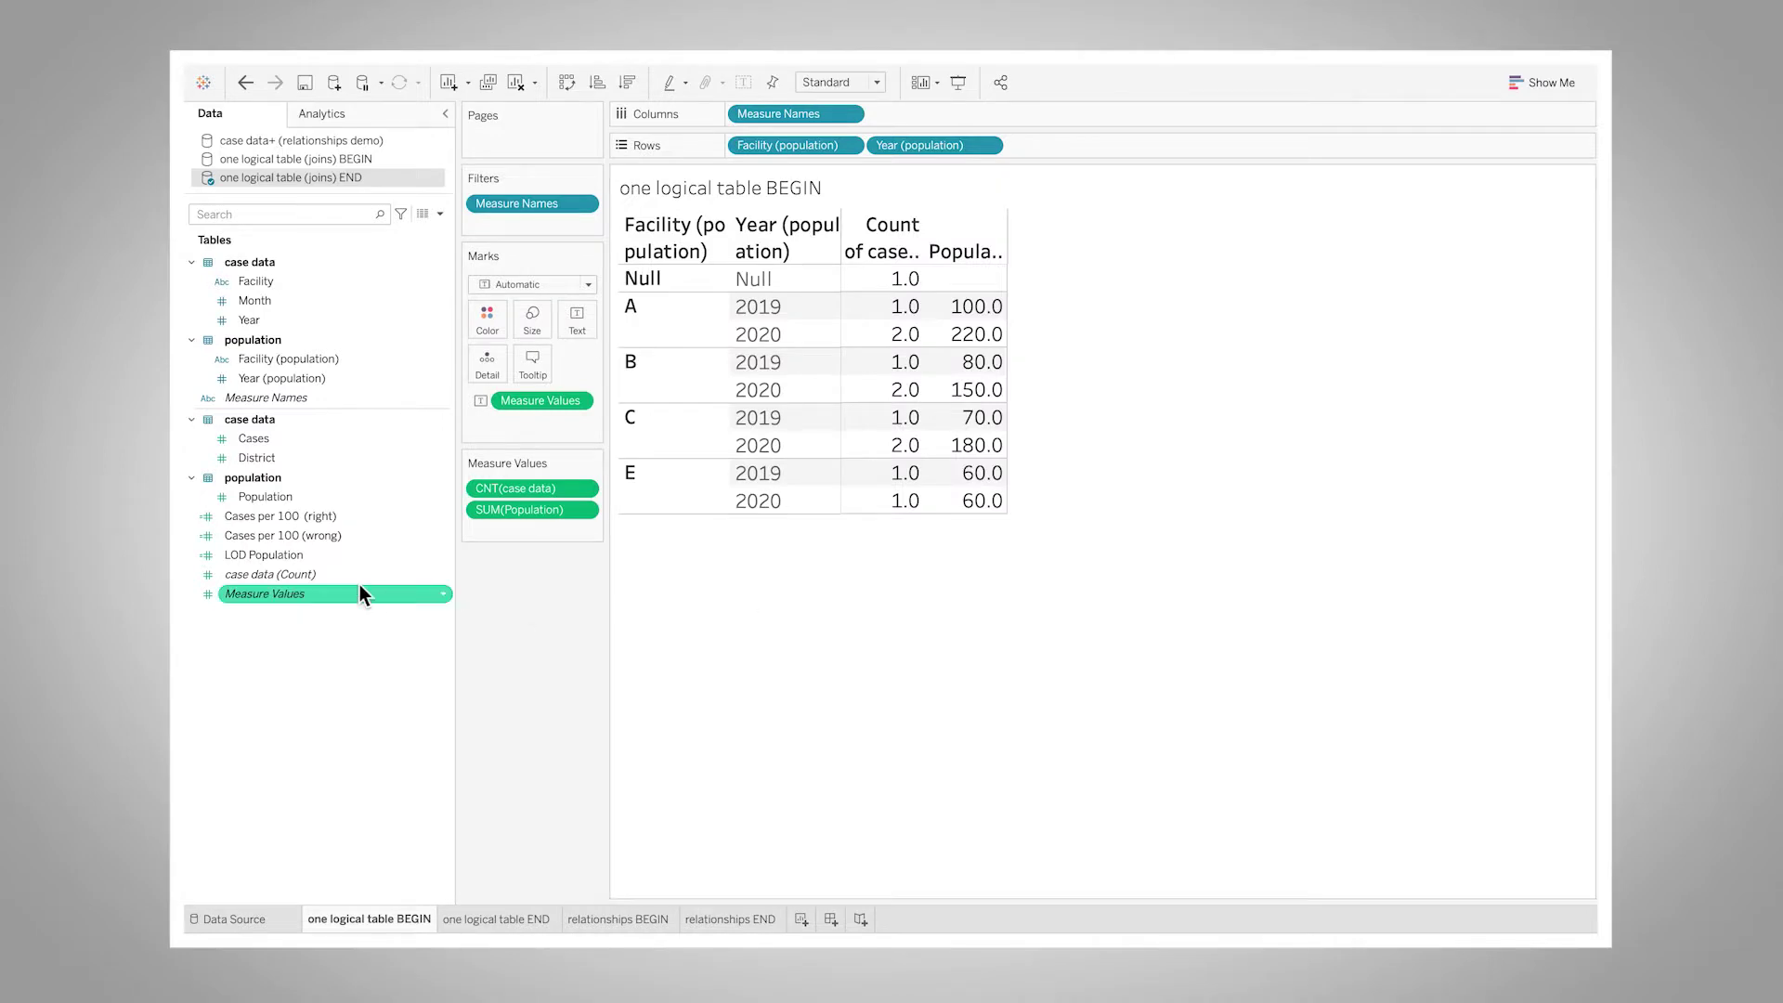
Open the Cases per 100 (wrong) formula and add Cases and Cases per 100 (wrong) as columns.
right_click(321, 537)
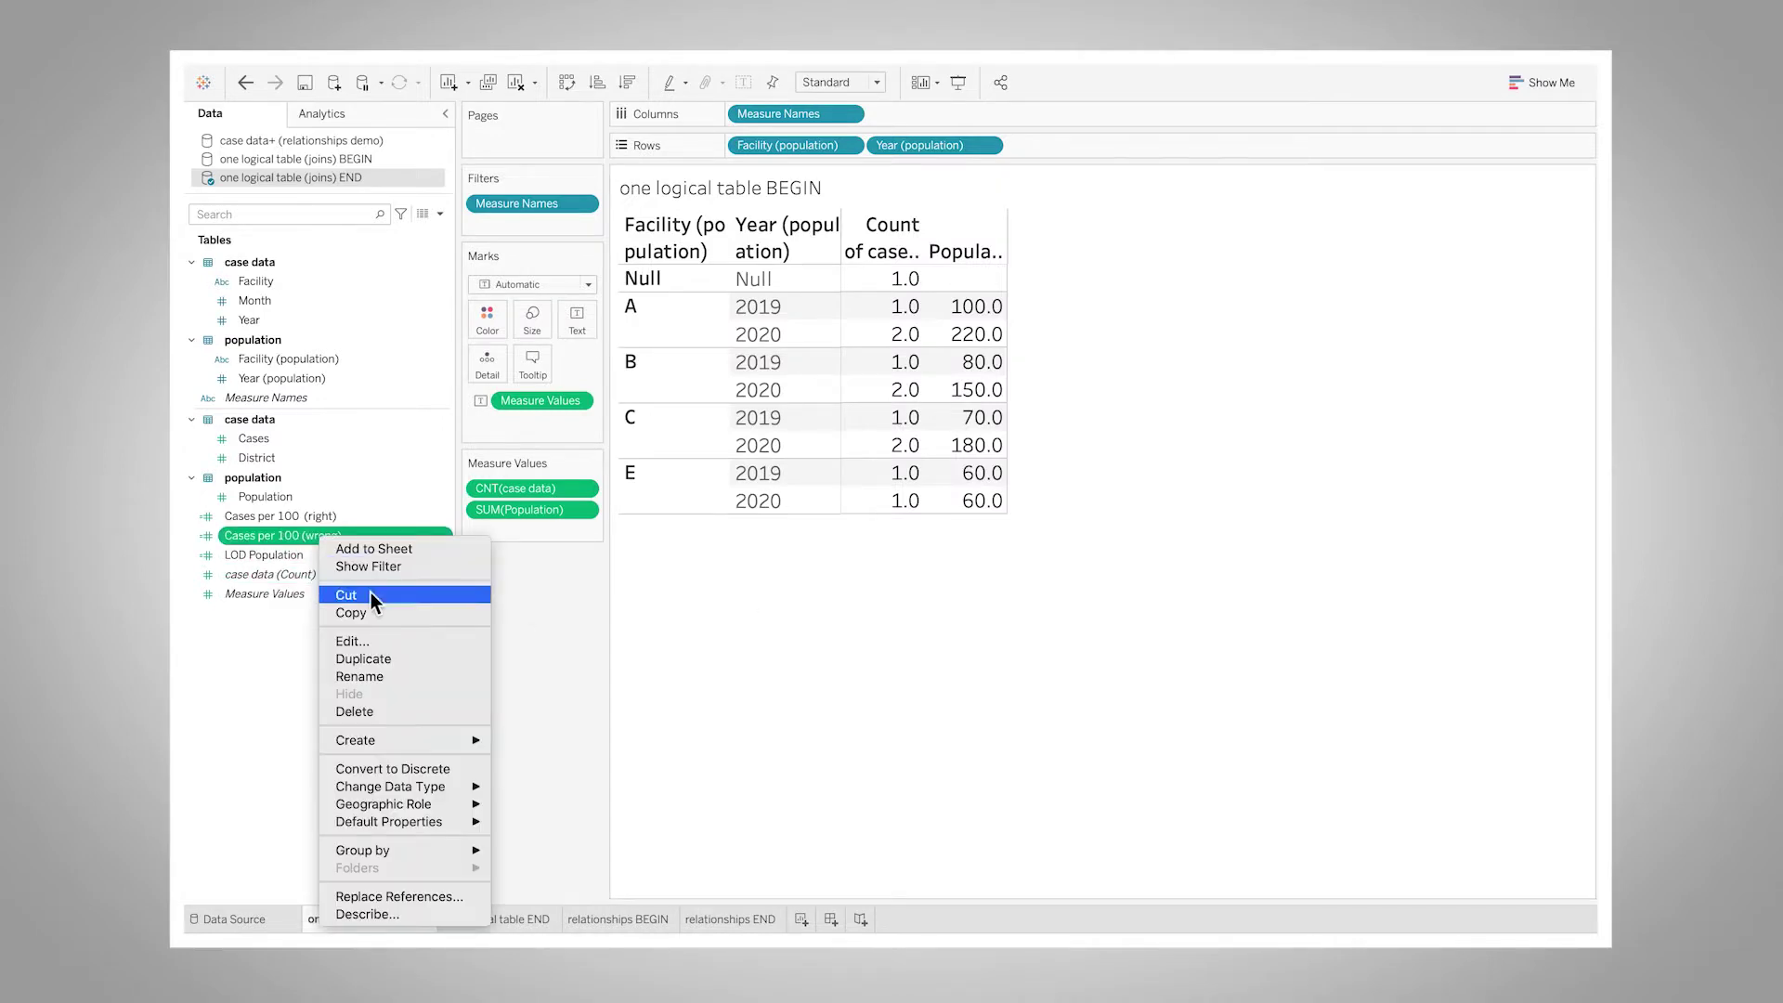
left_click(382, 642)
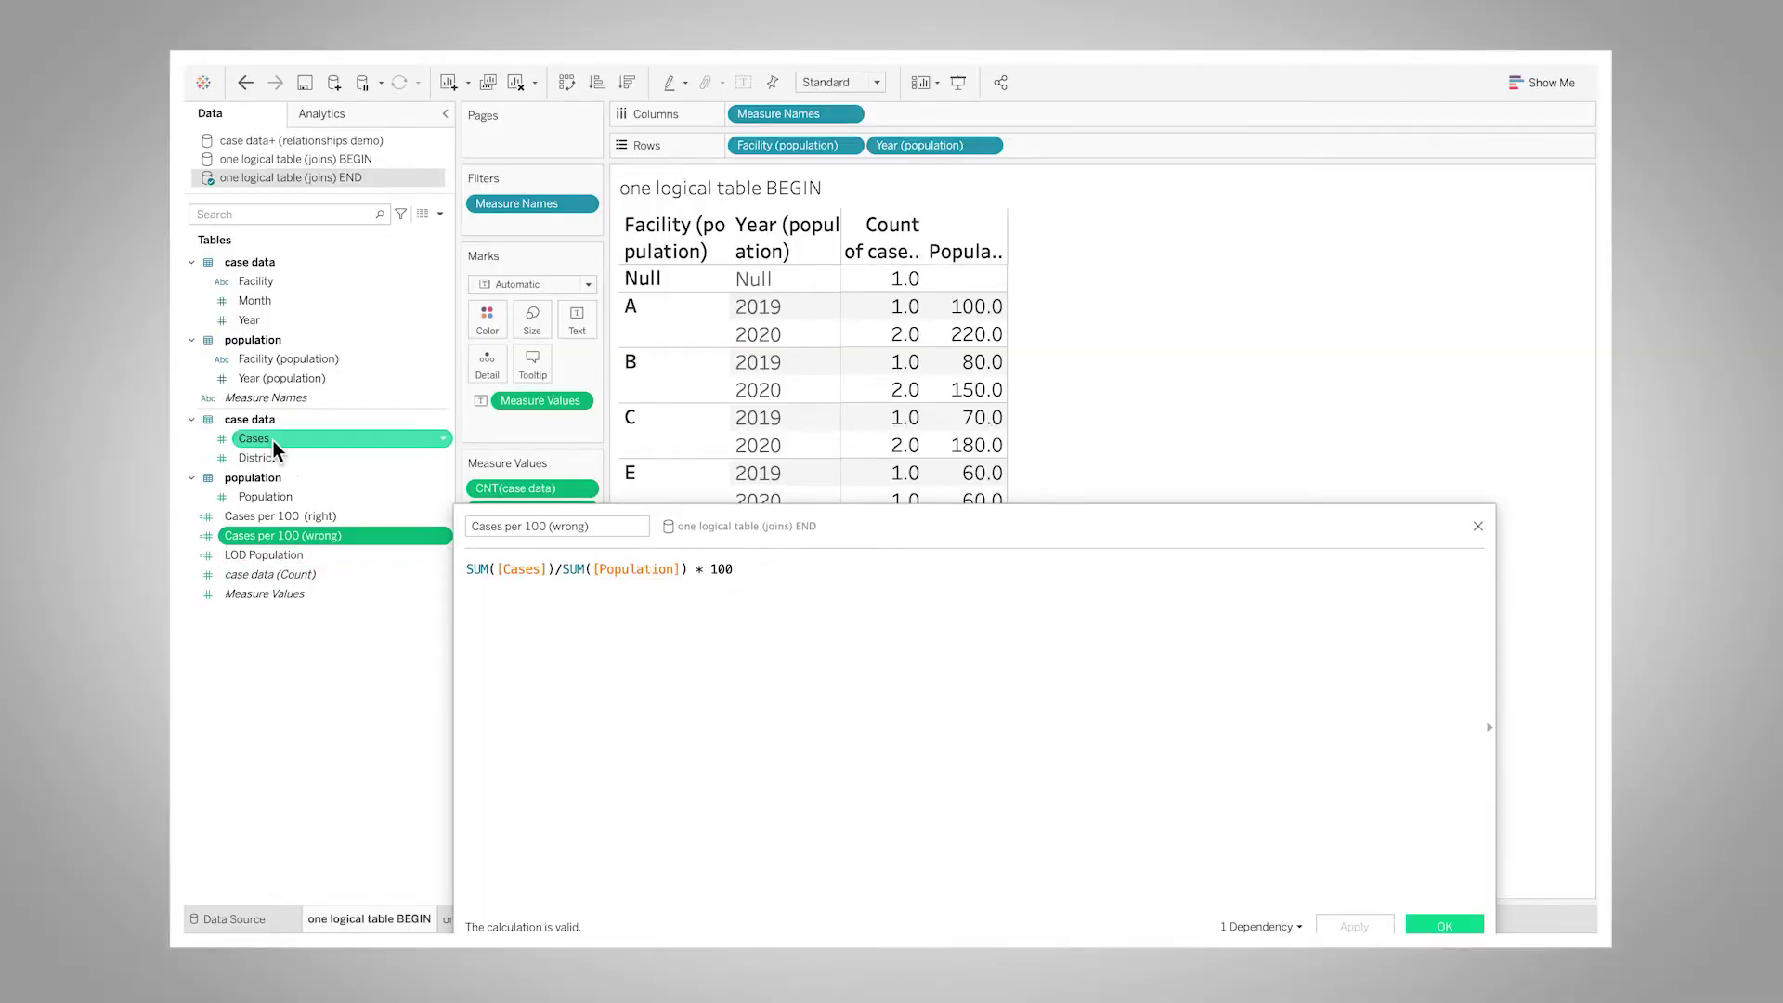
left_click_drag(1003, 536, 1150, 649)
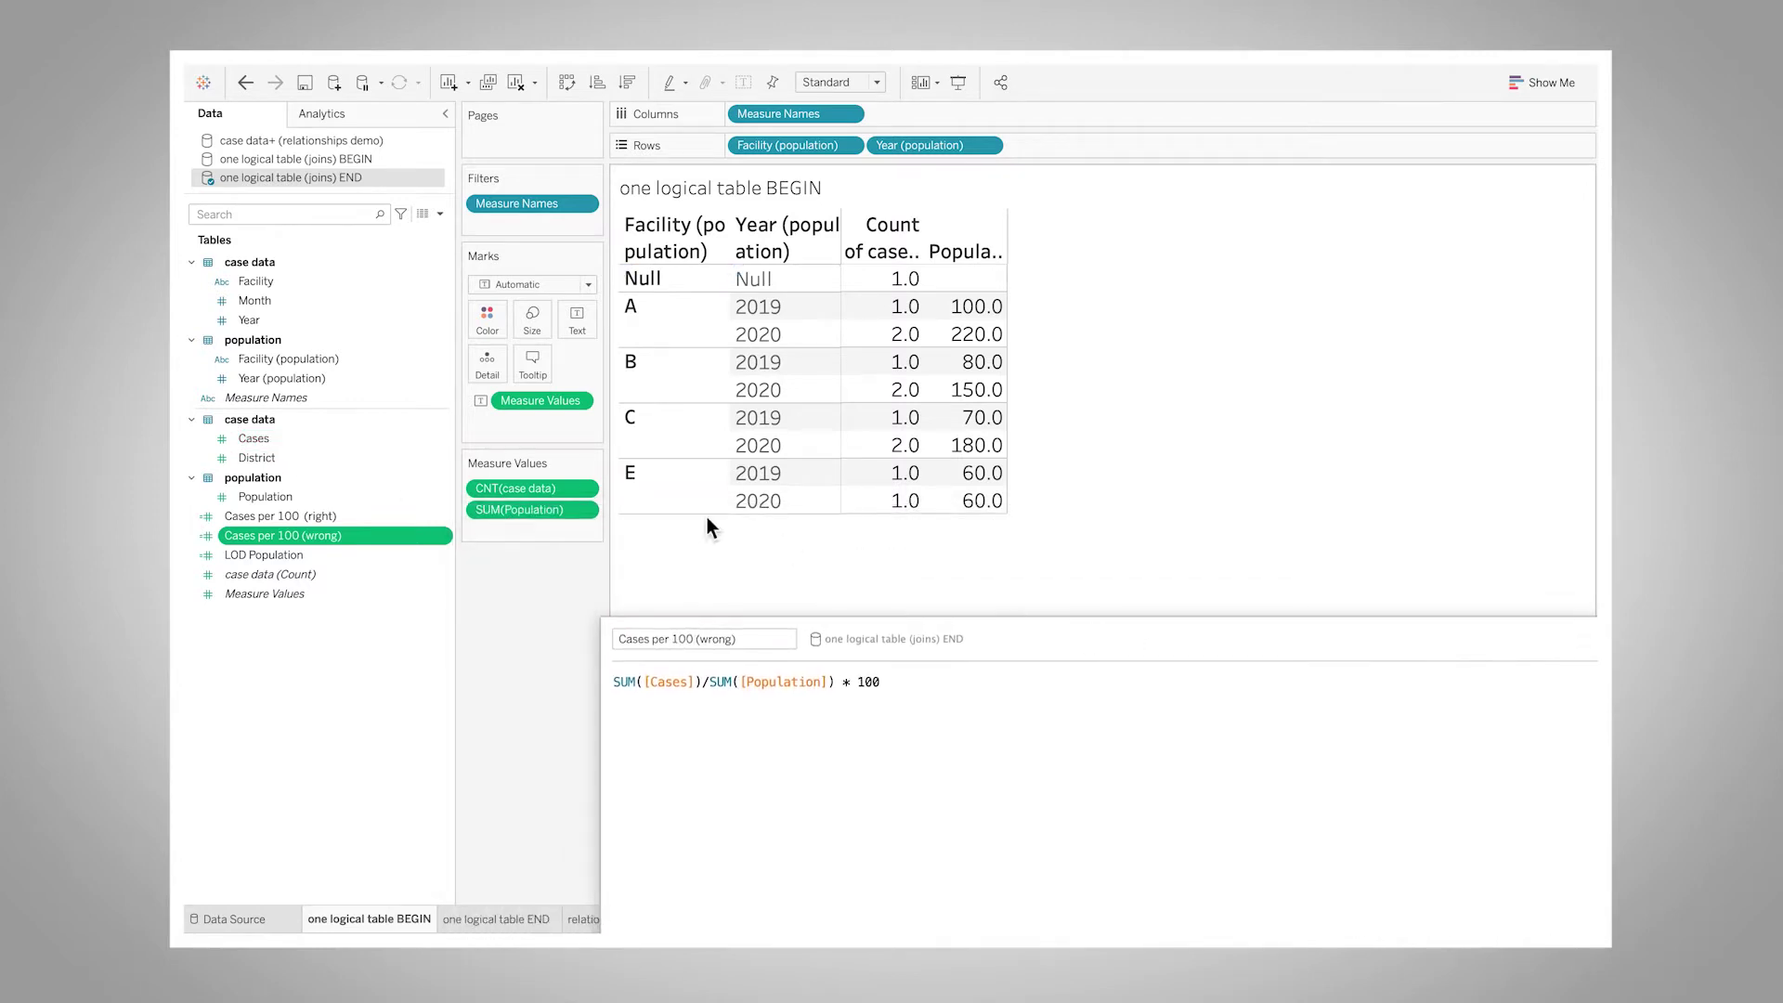
left_click(263, 440)
left_click_drag(263, 440, 541, 531)
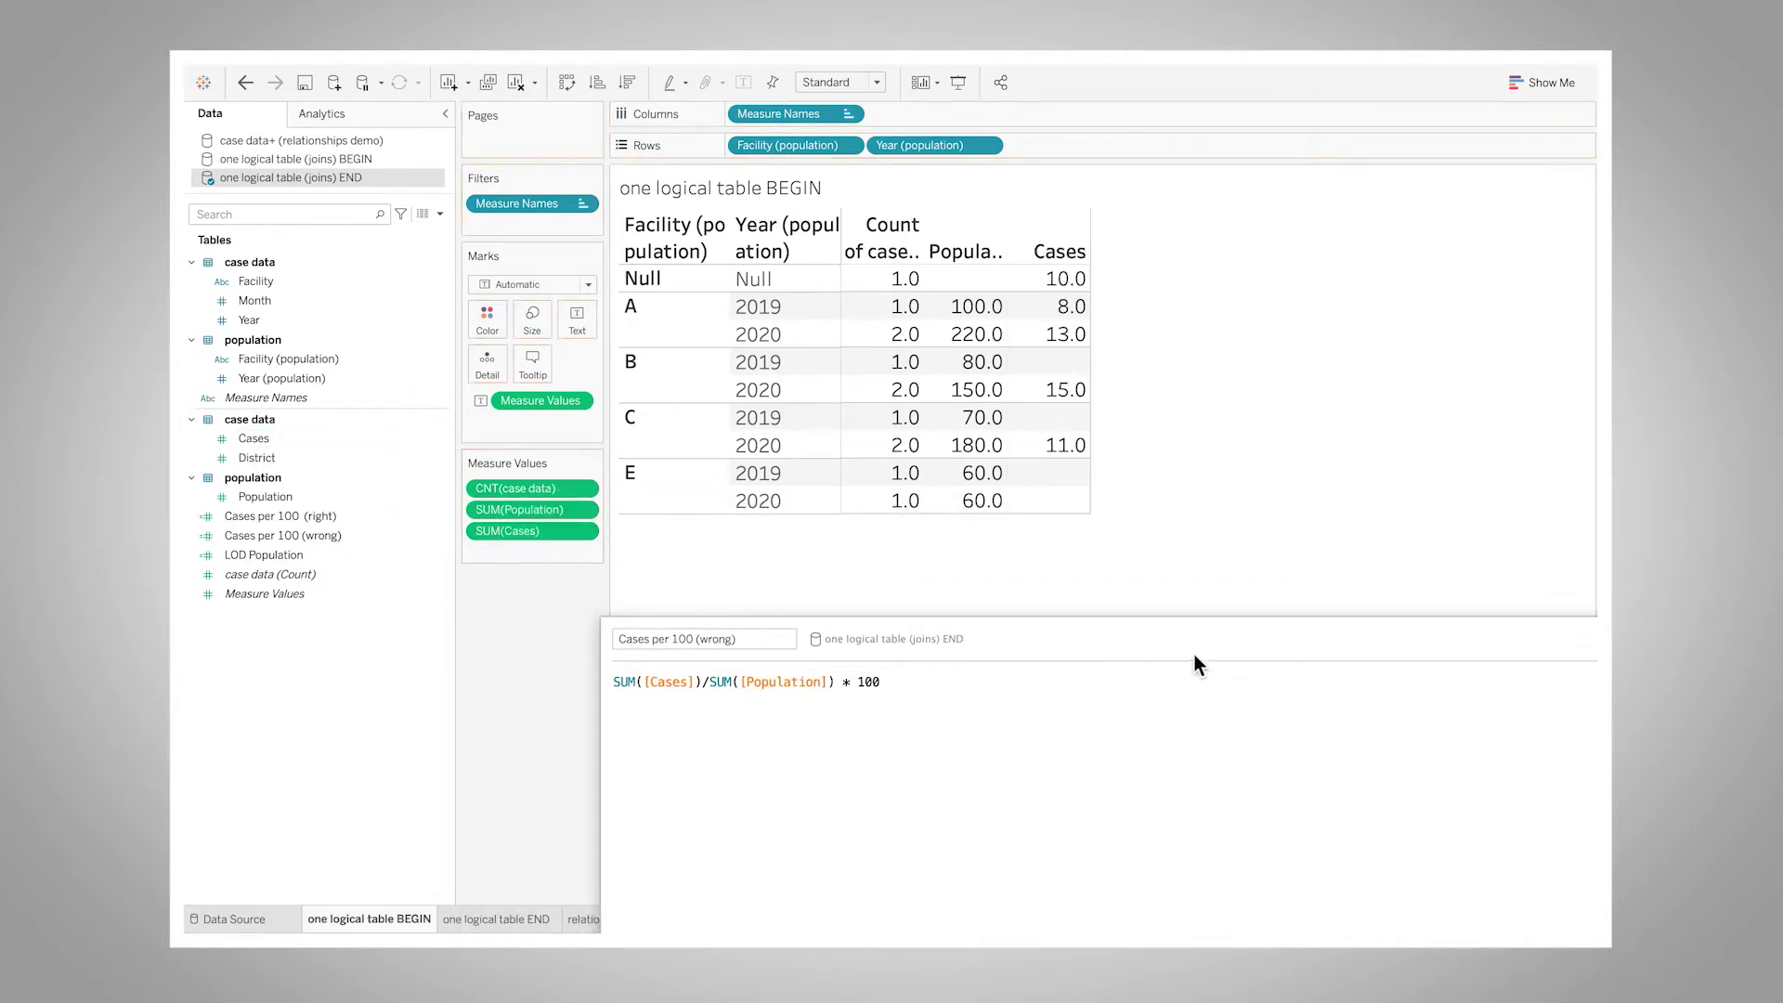
left_click_drag(316, 533, 546, 554)
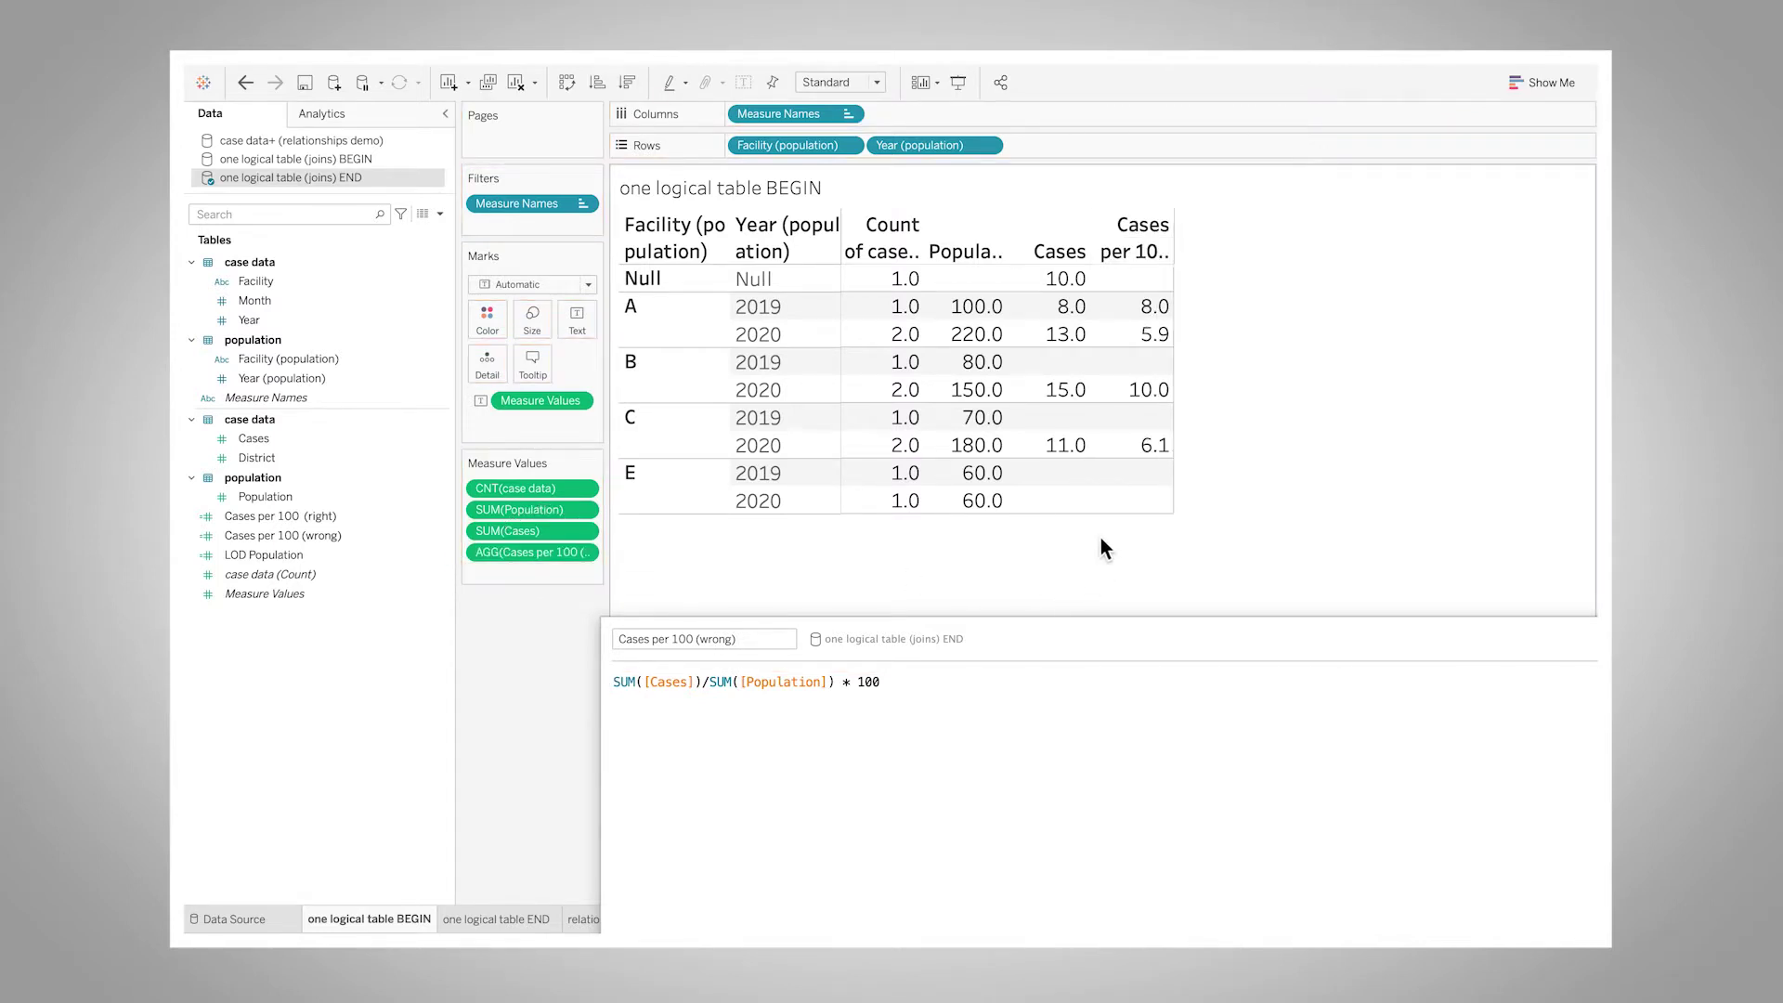
Make the column headers taller so names fit, then close the Cases per 100 (wrong) formula.
mouse_move(1080, 399)
mouse_move(1026, 404)
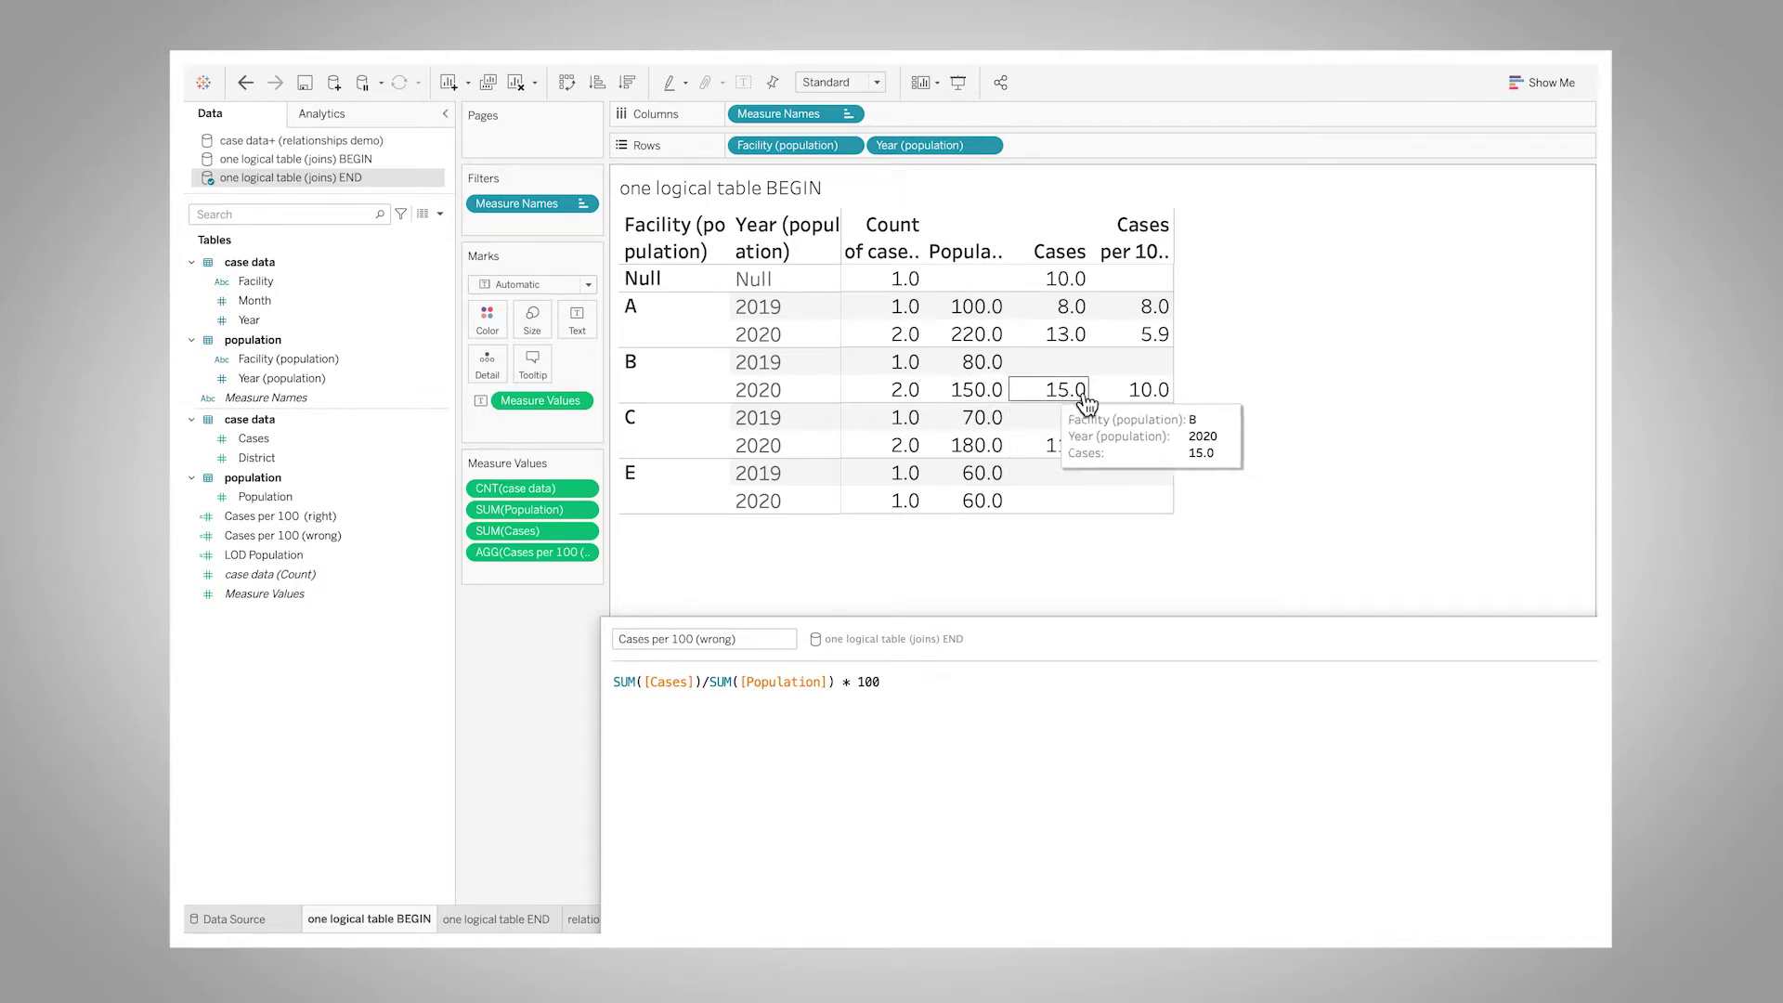
left_click_drag(1141, 267, 1150, 336)
mouse_move(1163, 458)
mouse_move(985, 458)
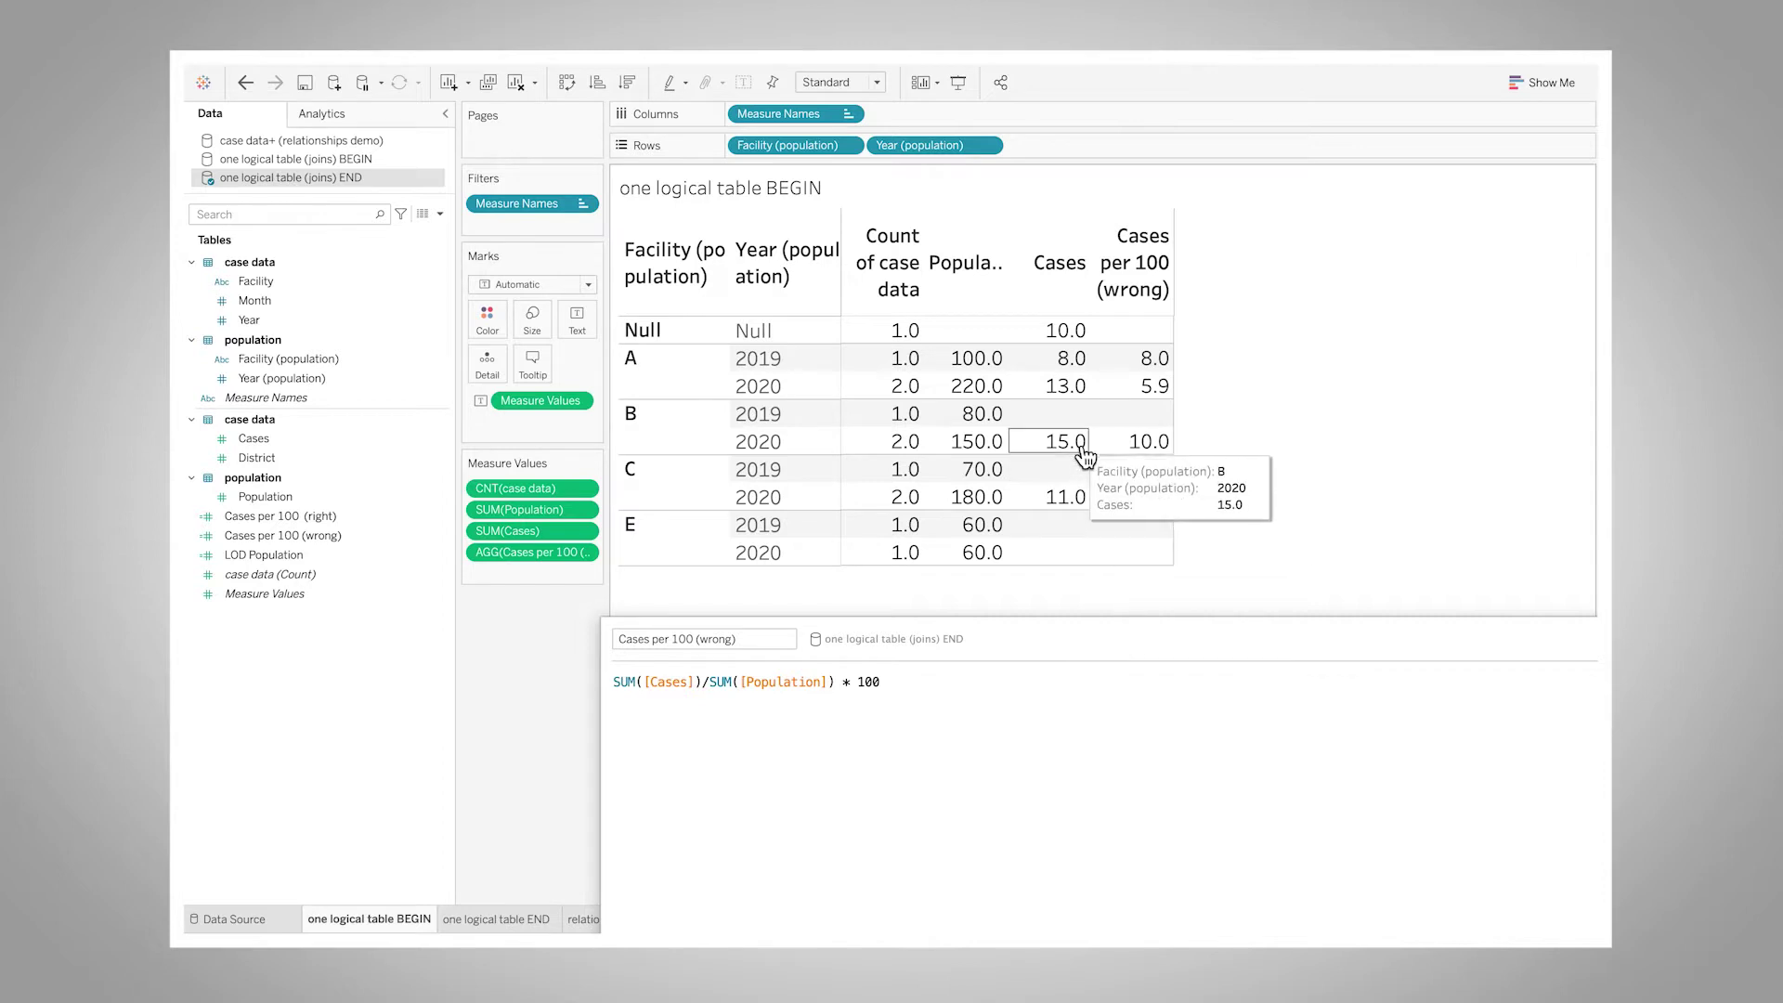
mouse_move(1068, 480)
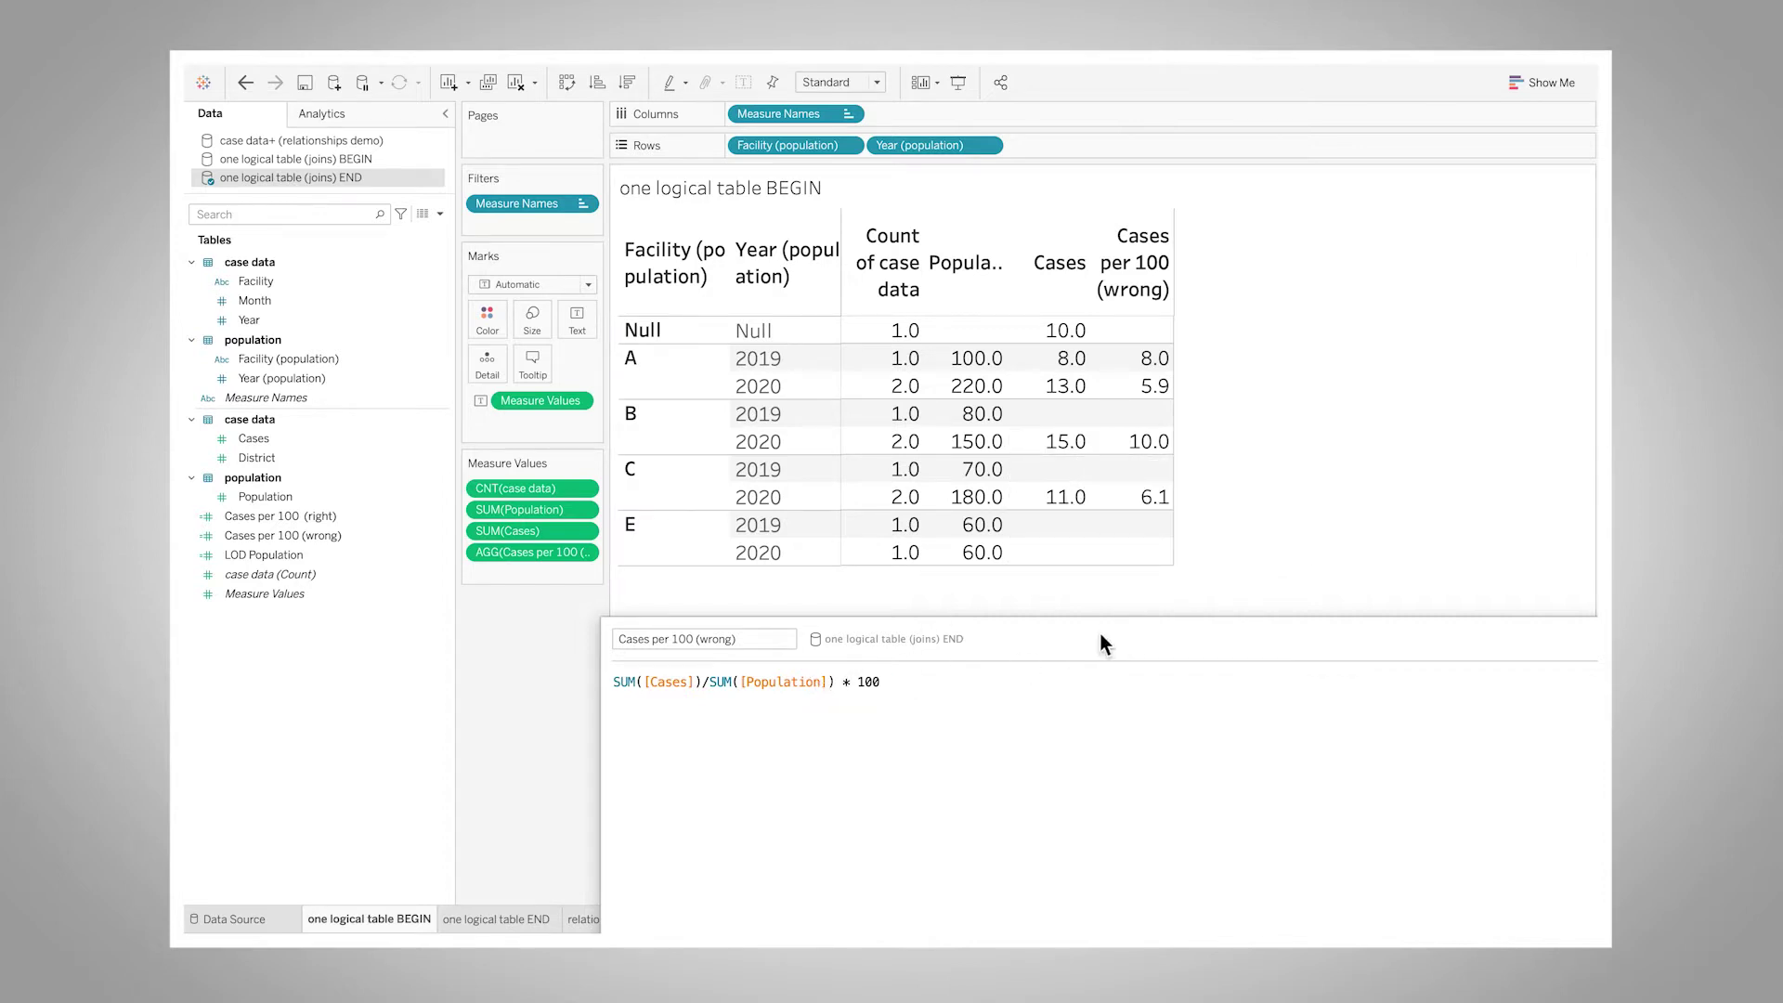
mouse_move(1101, 636)
left_mouse_down()
mouse_move(948, 592)
mouse_move(1097, 612)
left_mouse_up()
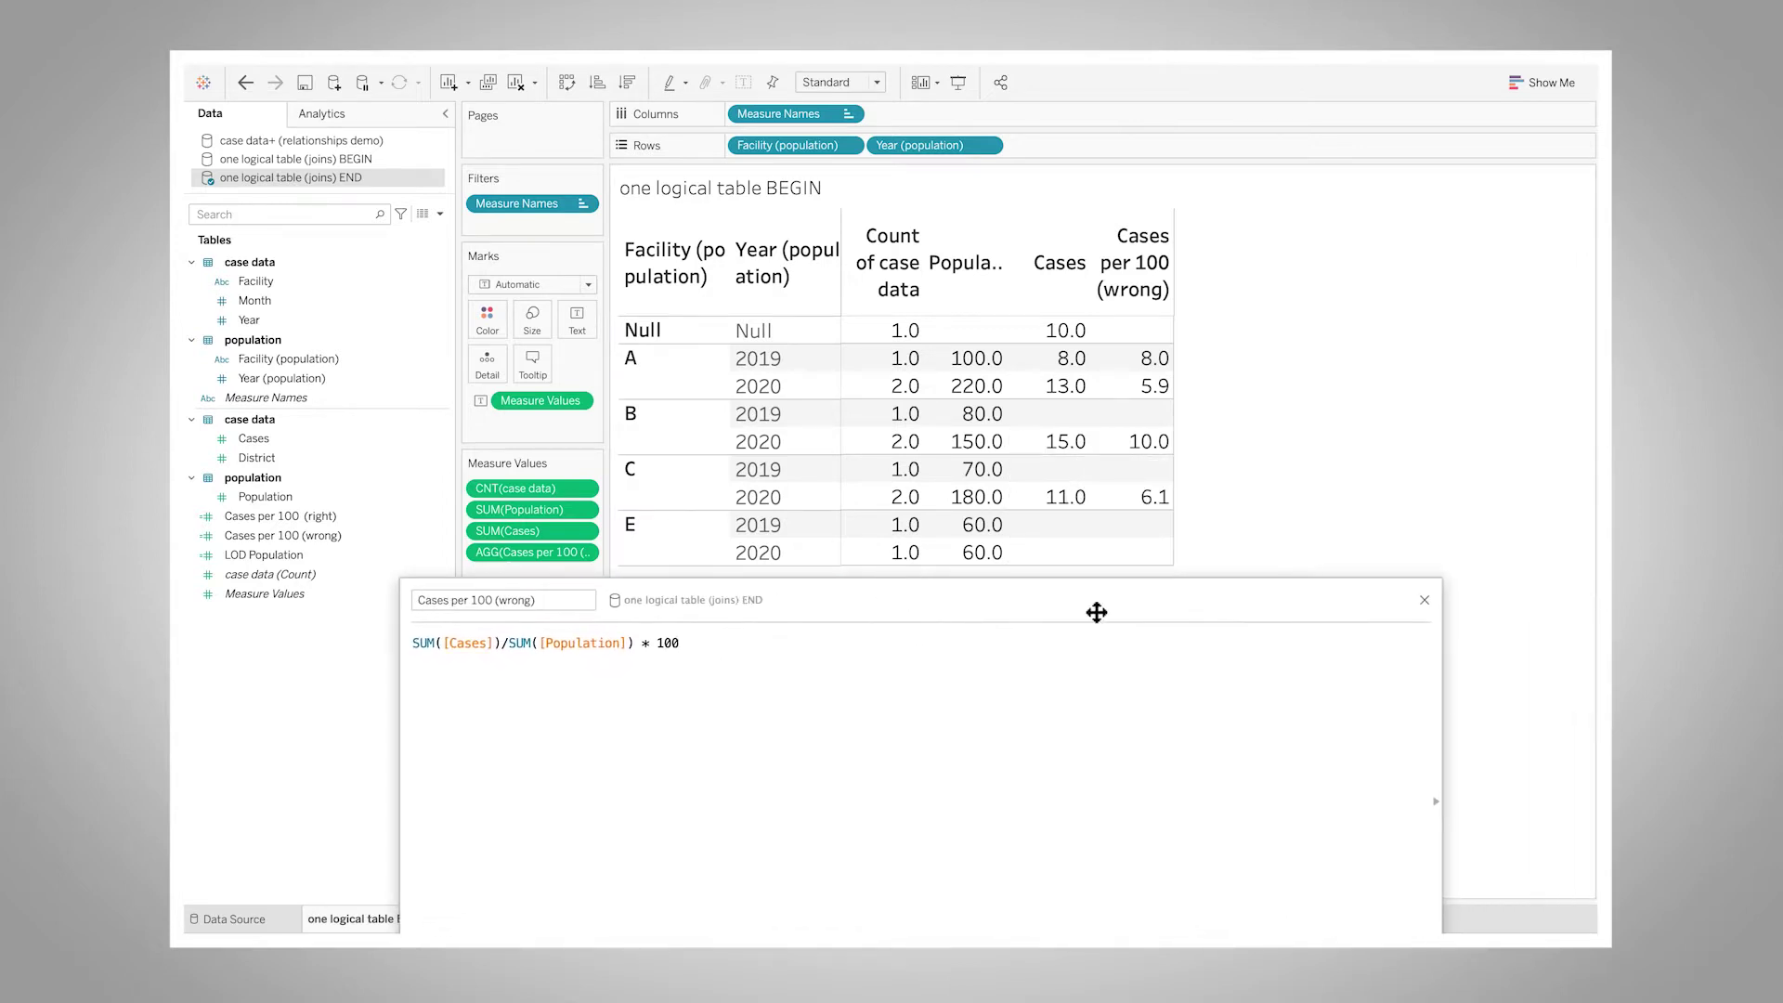
left_click(1426, 601)
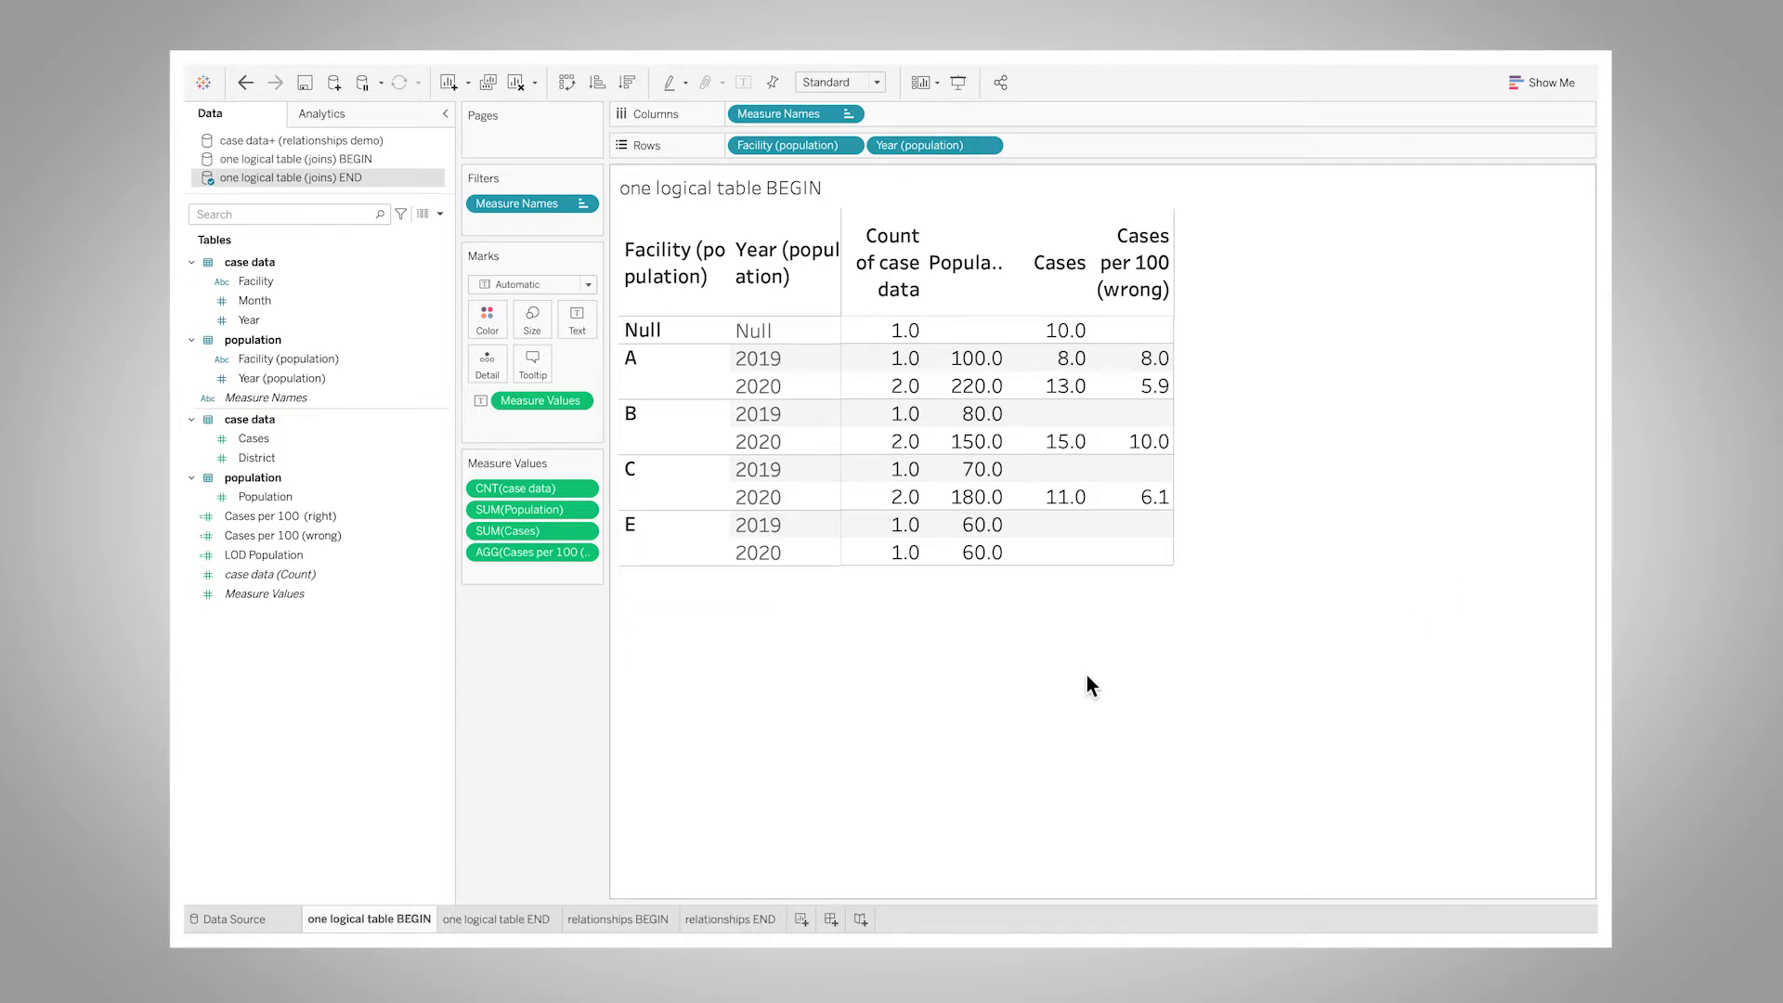
mouse_move(322, 556)
left_mouse_down()
mouse_move(526, 602)
mouse_move(548, 569)
mouse_move(327, 557)
left_mouse_up()
Review the LOD Population formula, highlighting its FIXED facility and year part.
right_click(327, 555)
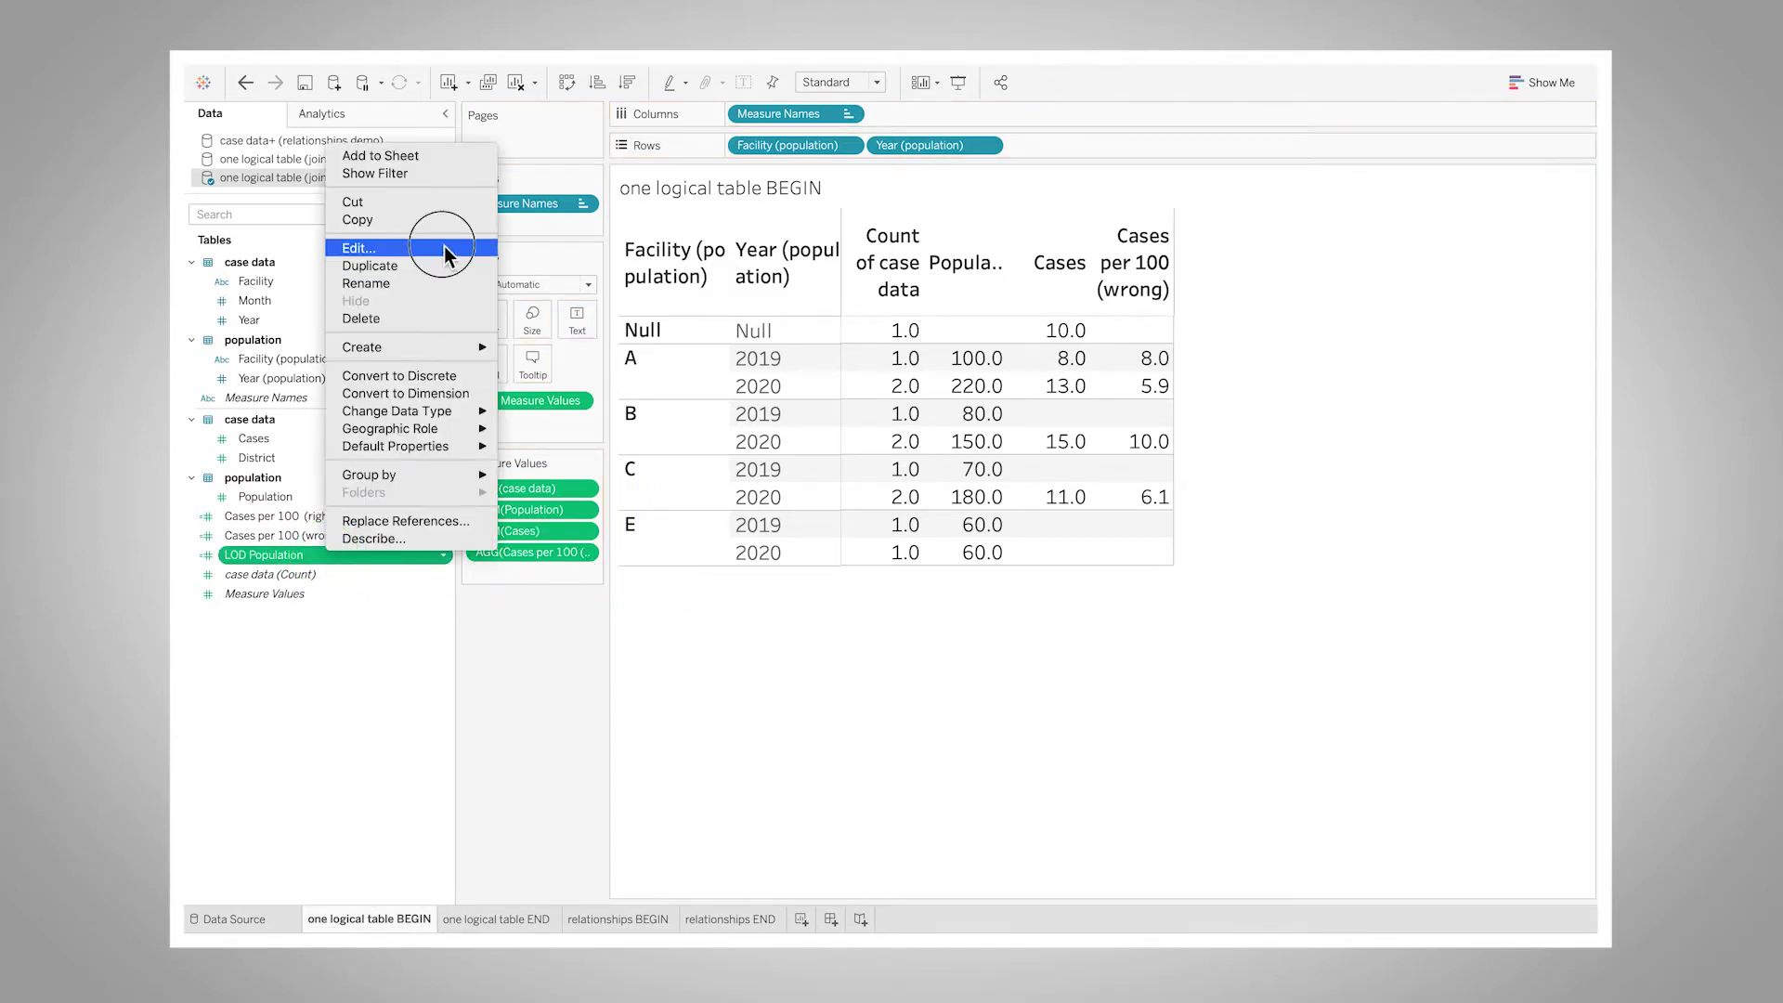
left_click(446, 251)
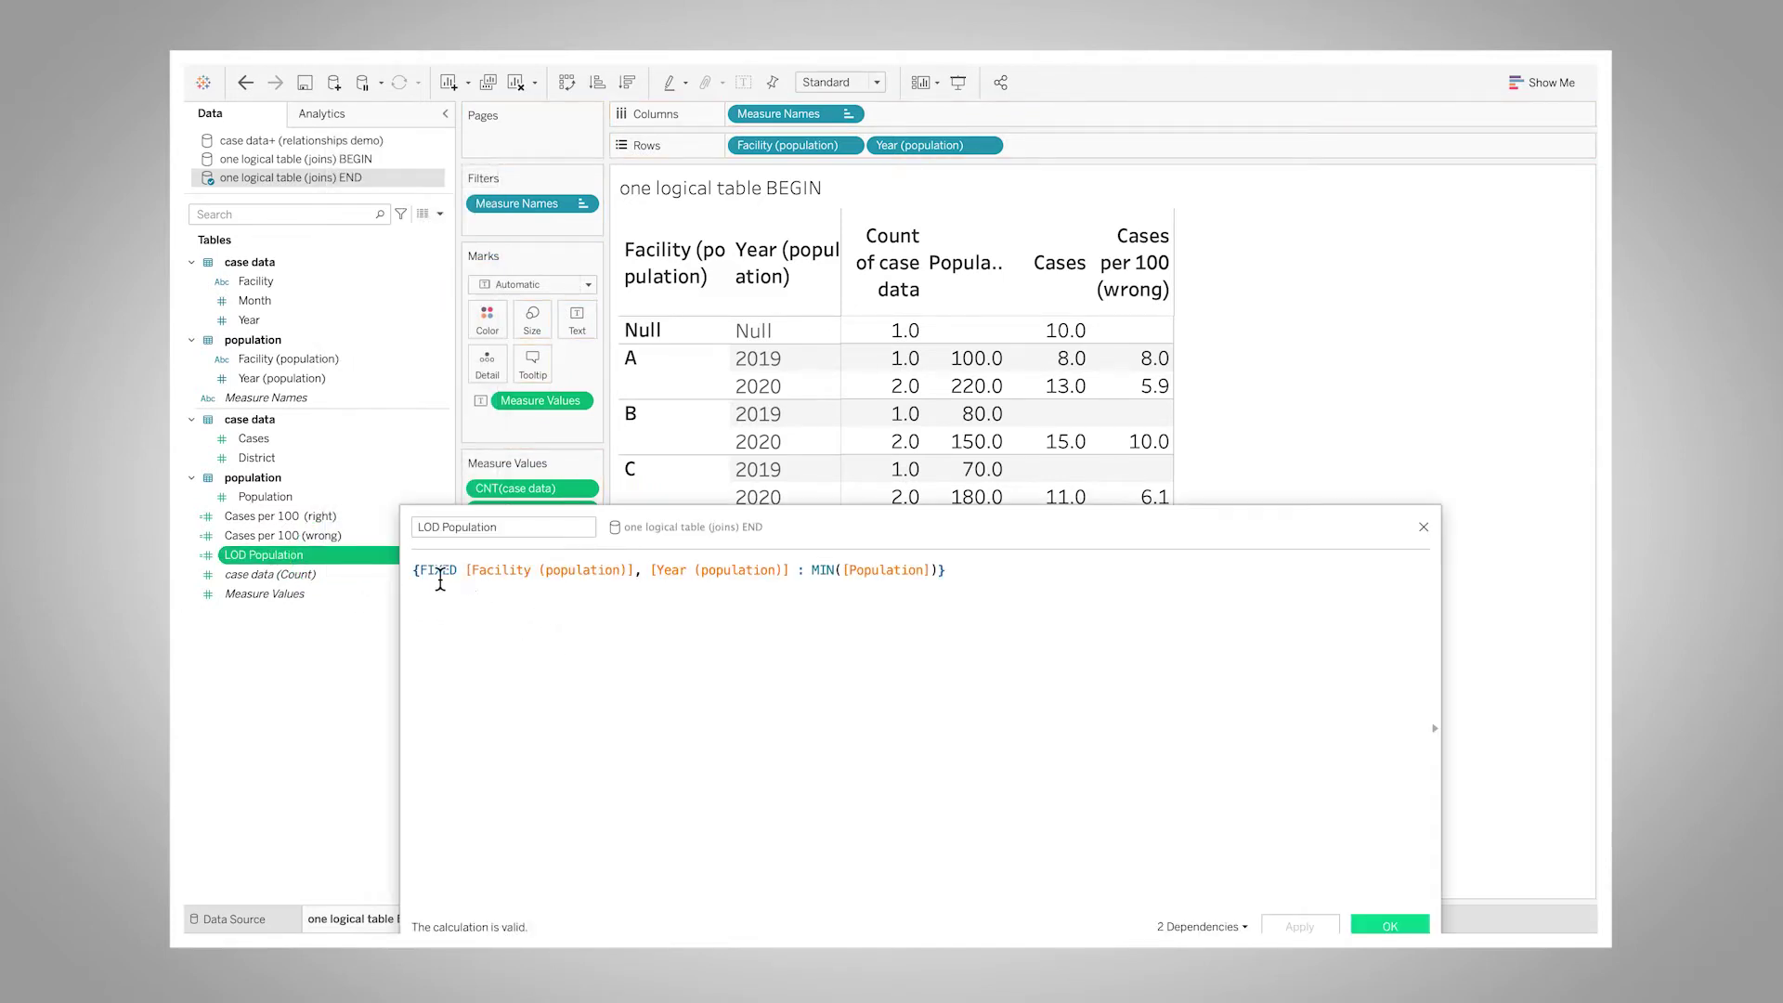
left_click_drag(441, 578, 795, 570)
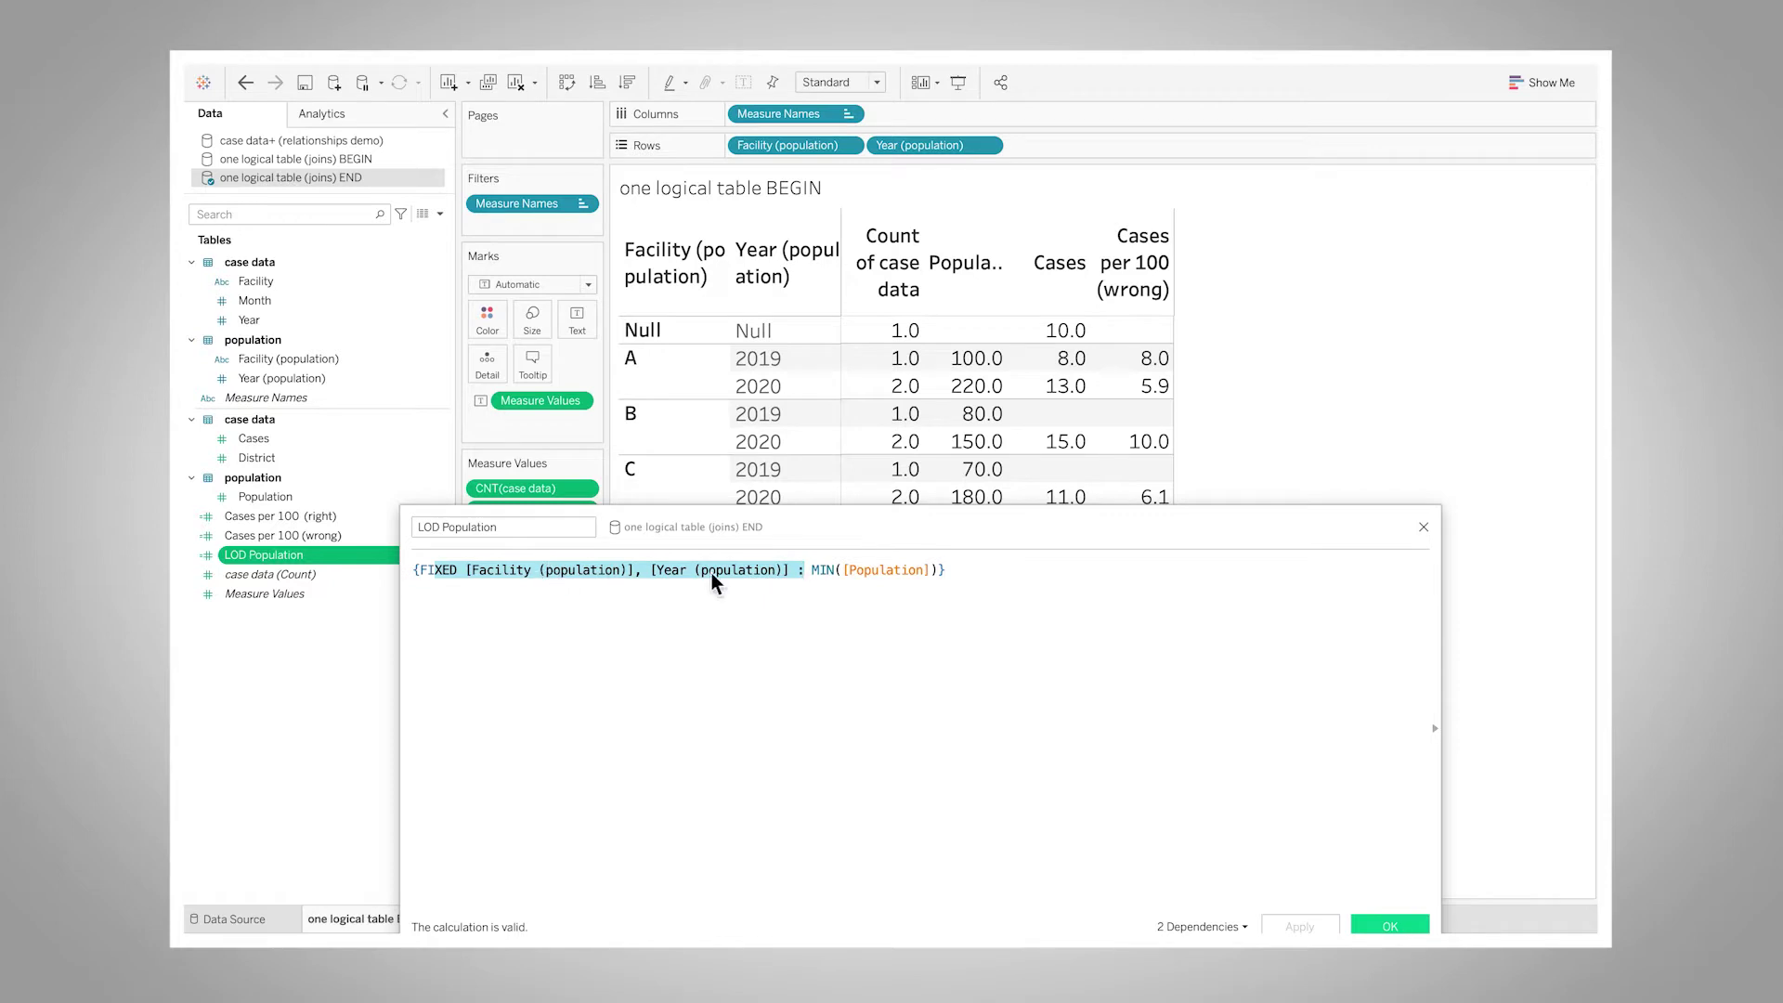
left_click(892, 573)
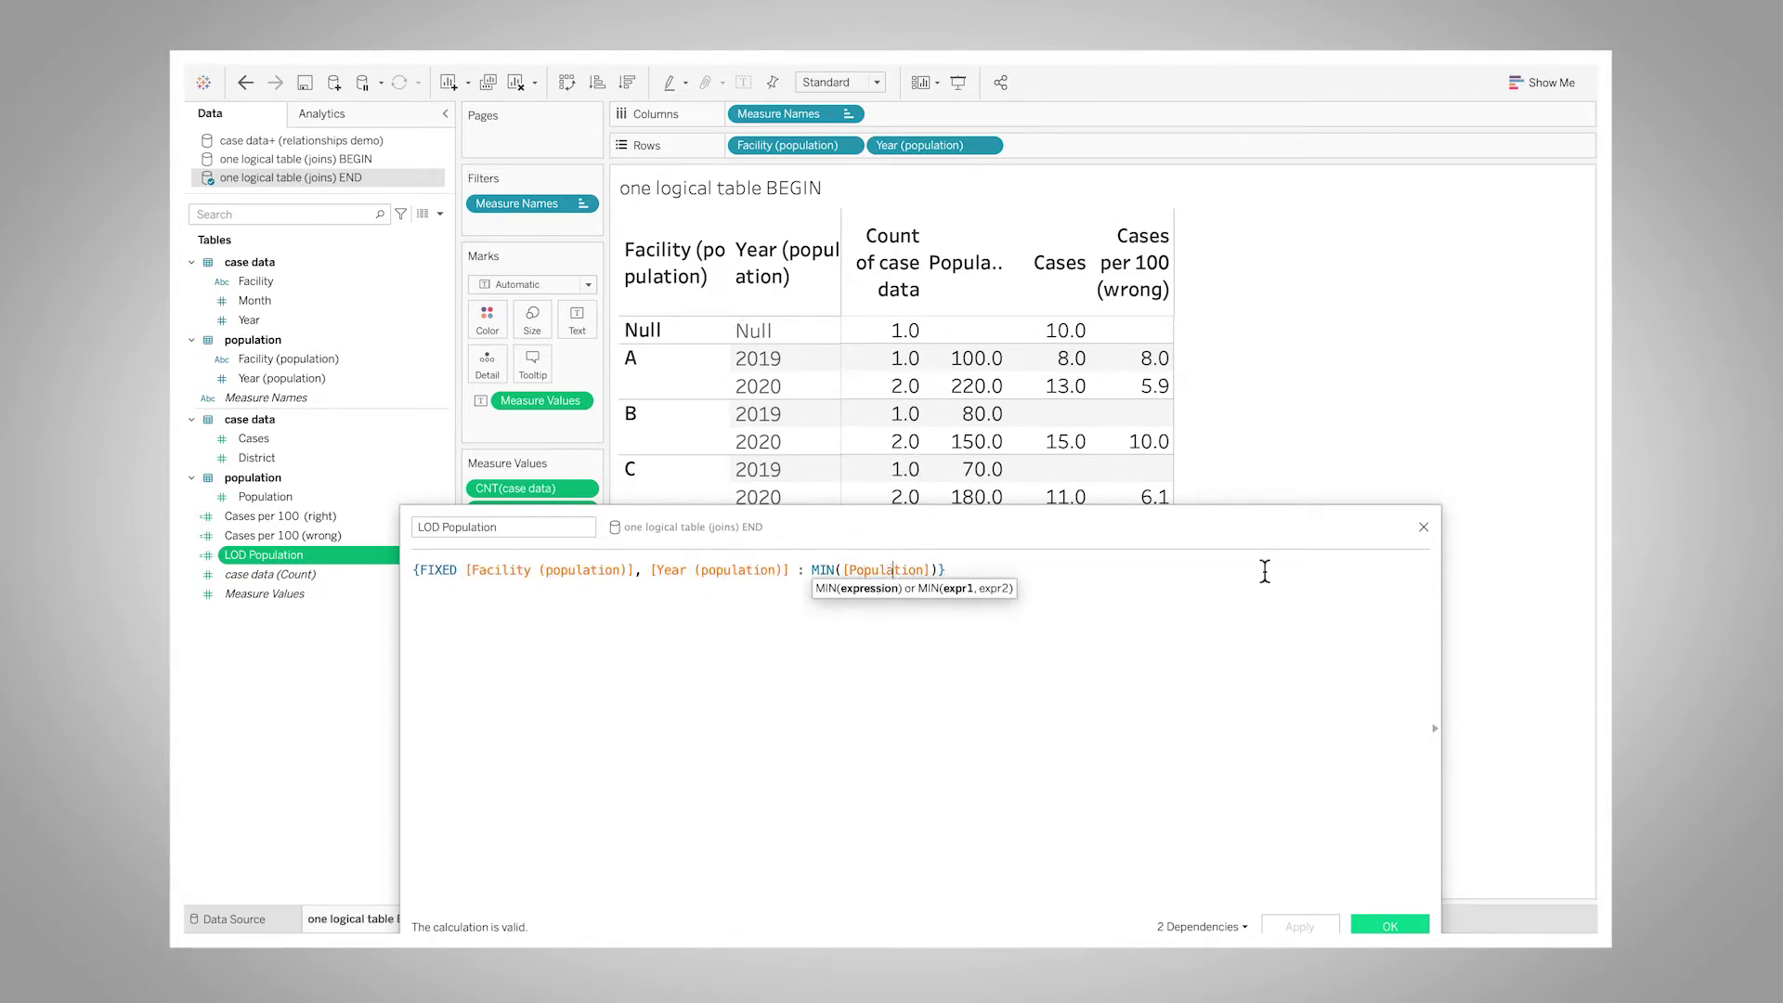
left_click(1424, 527)
Add LOD Population as a column in the facility/year crosstab.
left_click_drag(270, 555, 588, 598)
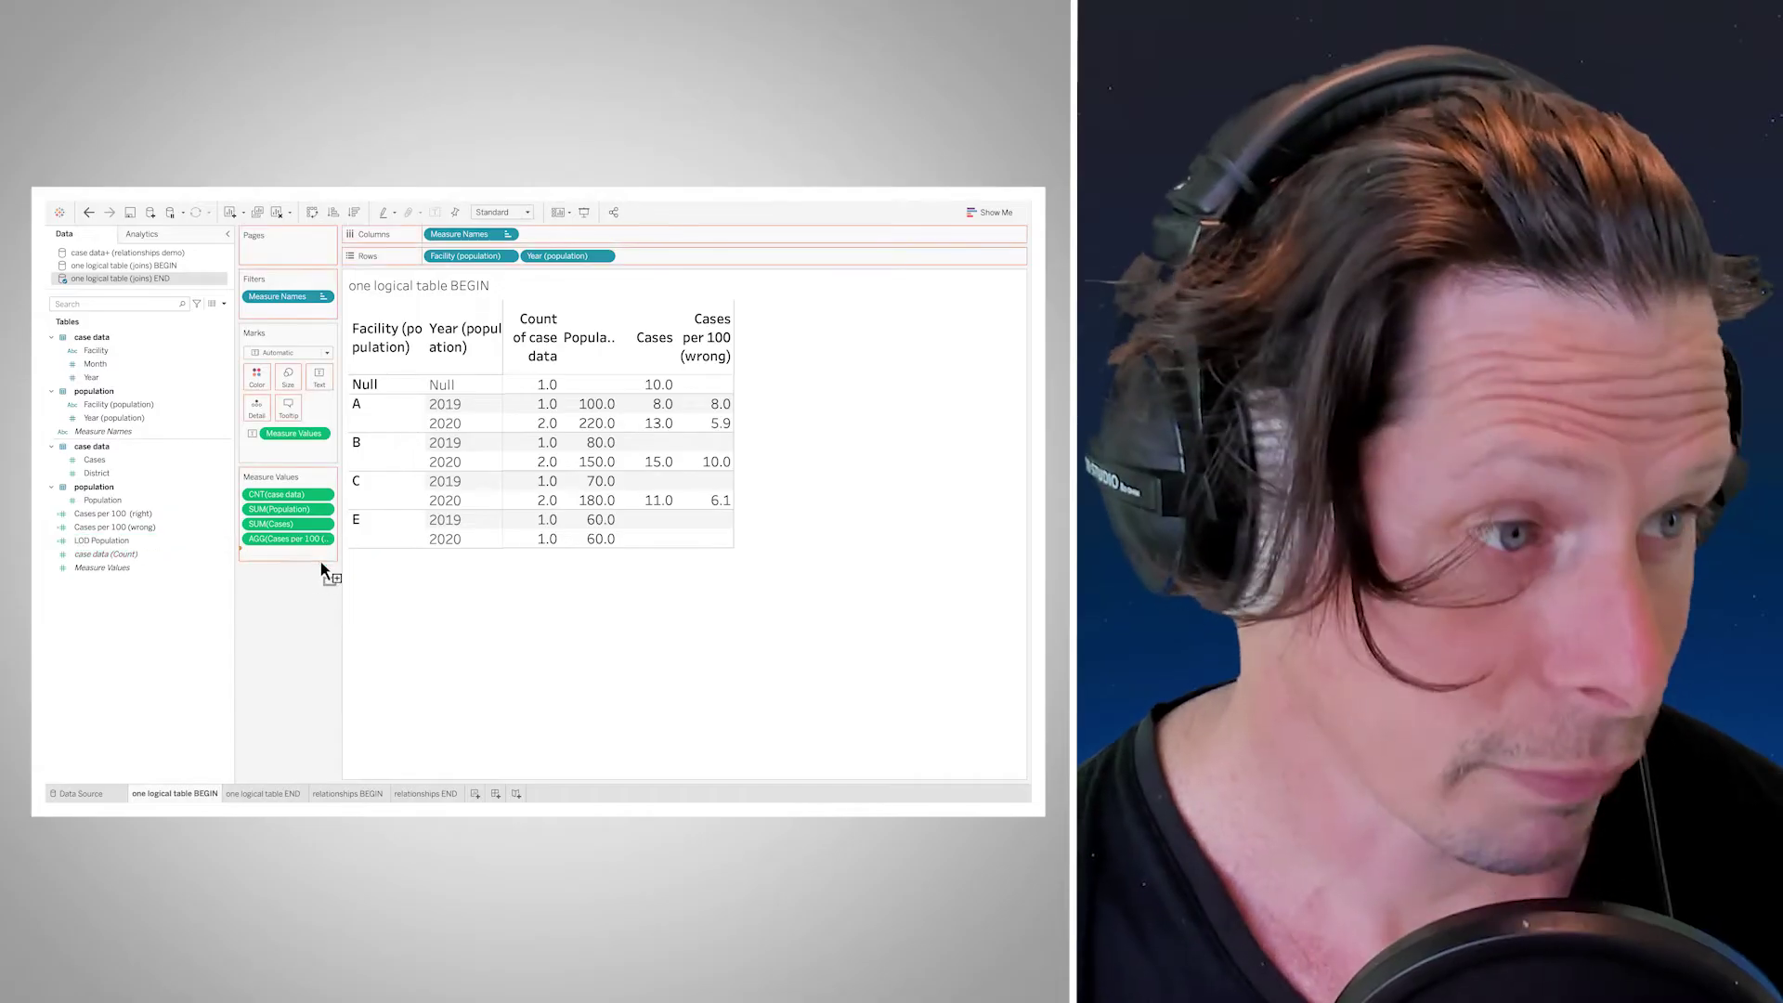
left_click_drag(326, 569, 325, 566)
mouse_move(771, 469)
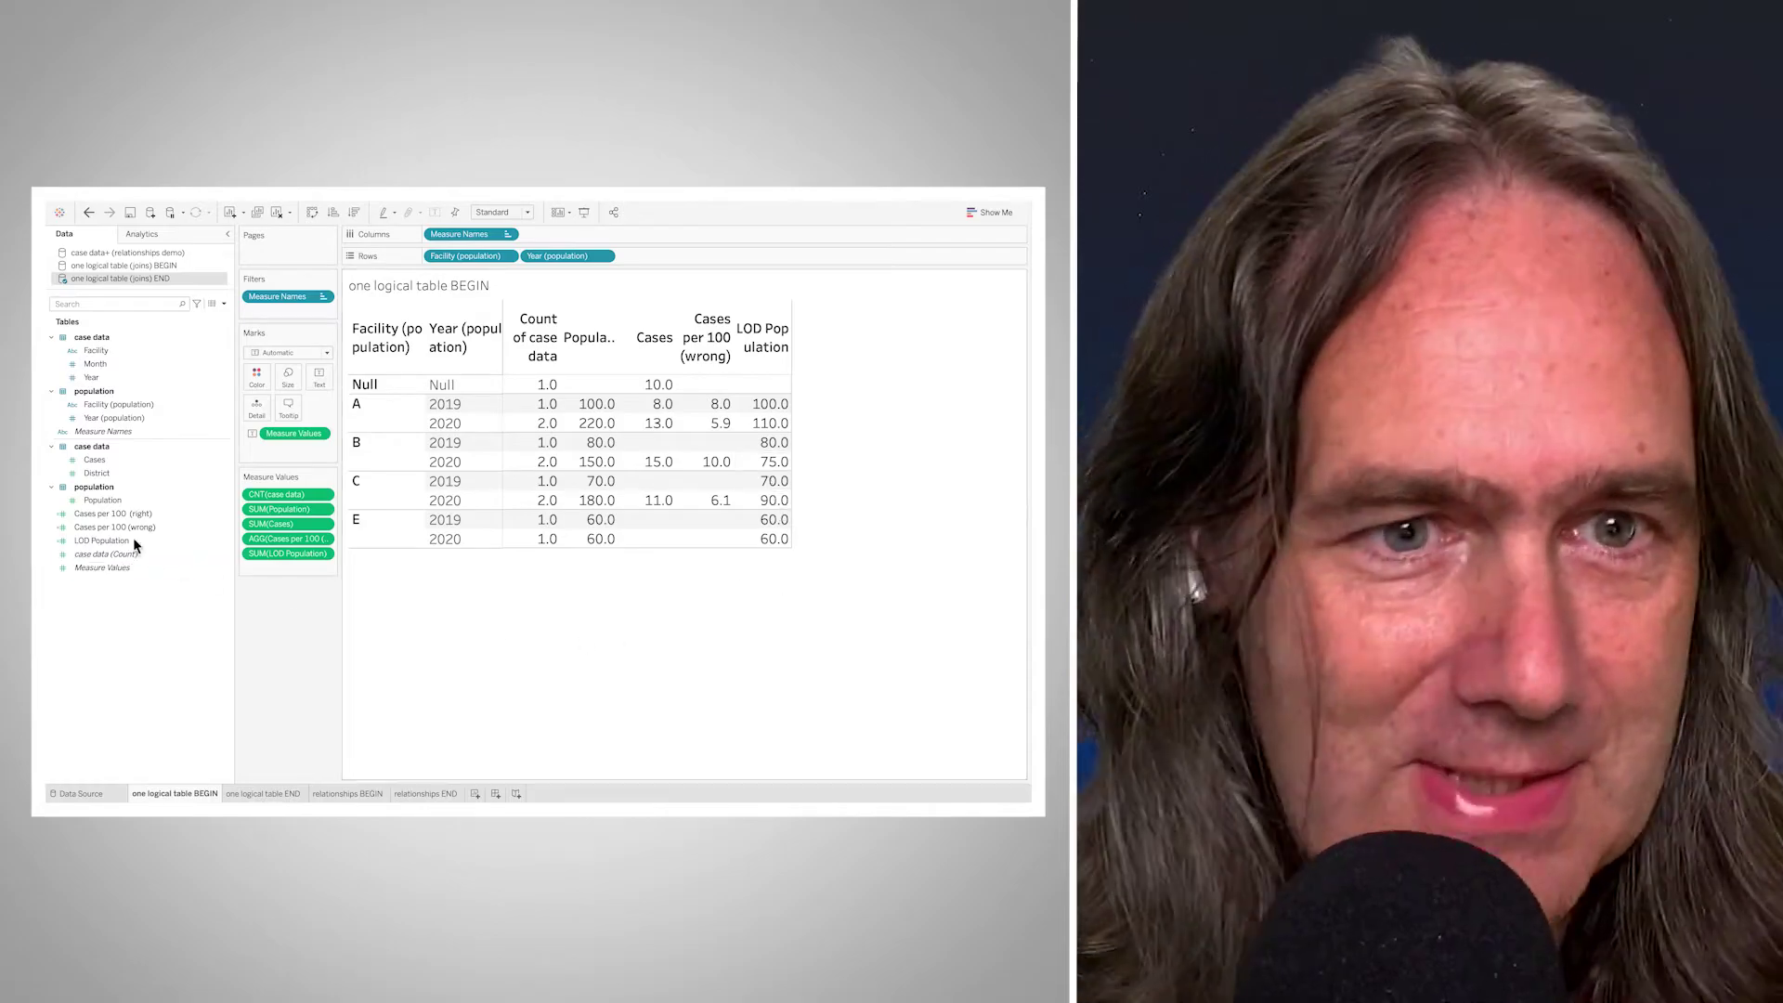
right_click(131, 515)
Review the Cases per 100 (right) formula and its LOD Population reference.
left_click(343, 620)
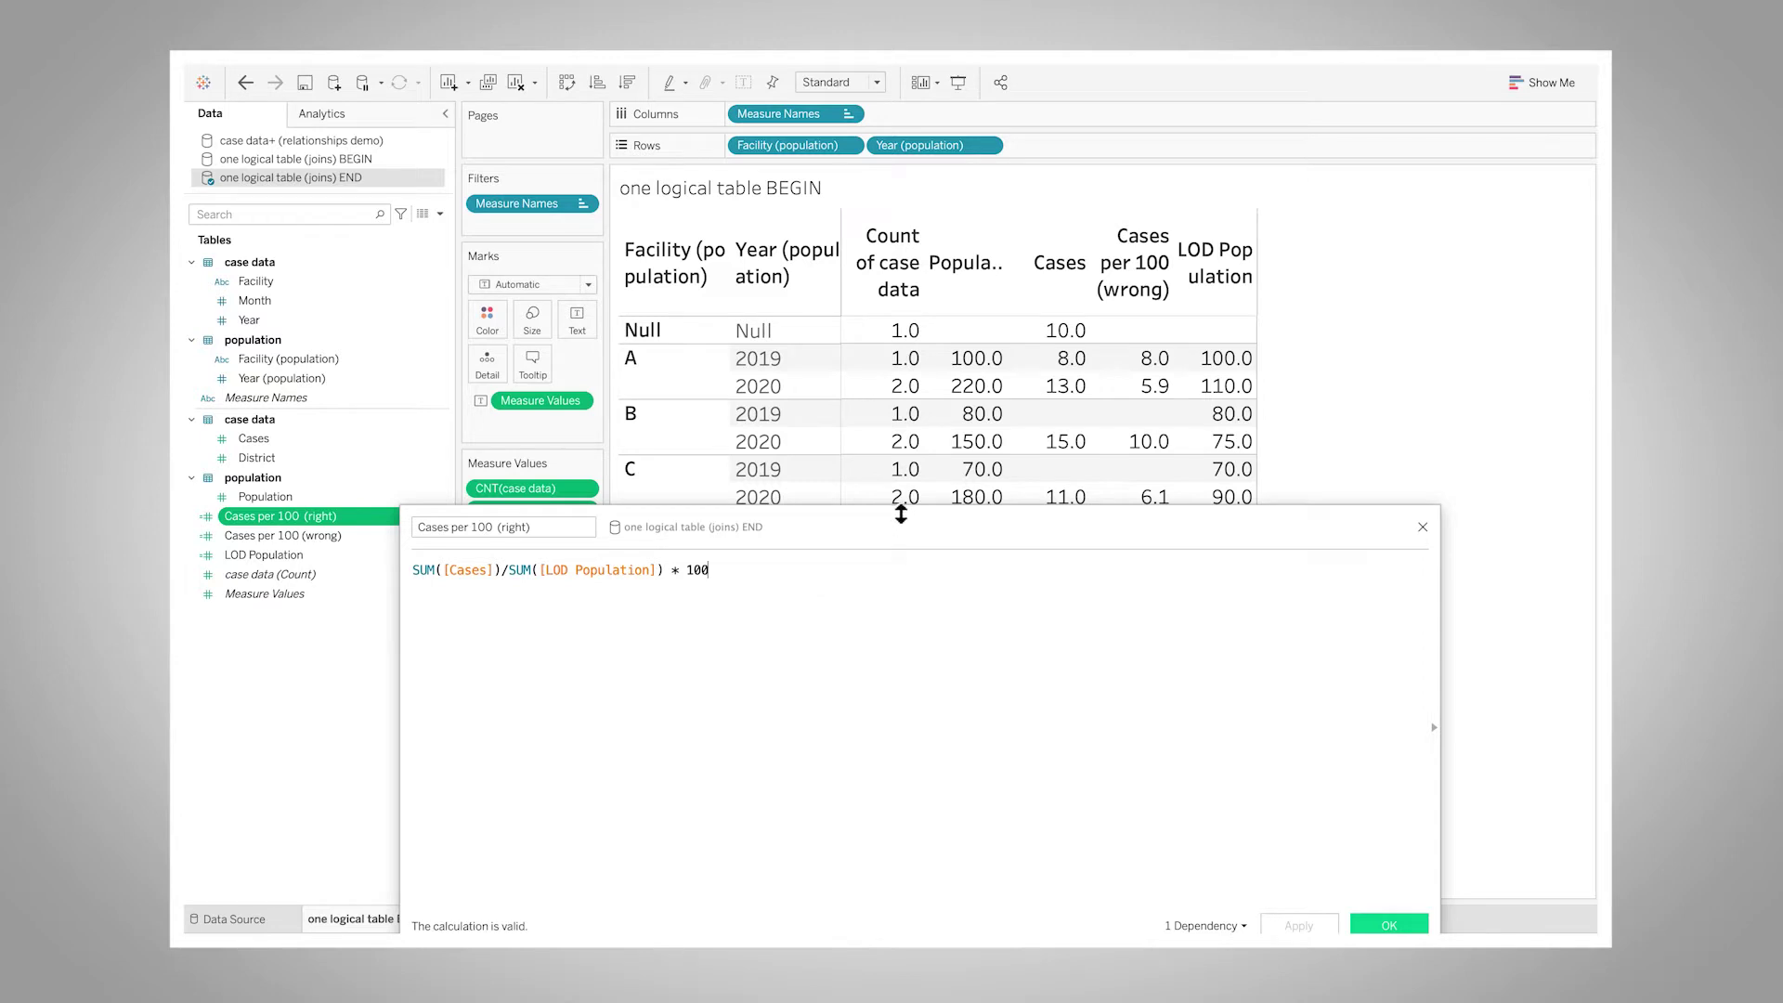
left_click_drag(901, 514, 1056, 610)
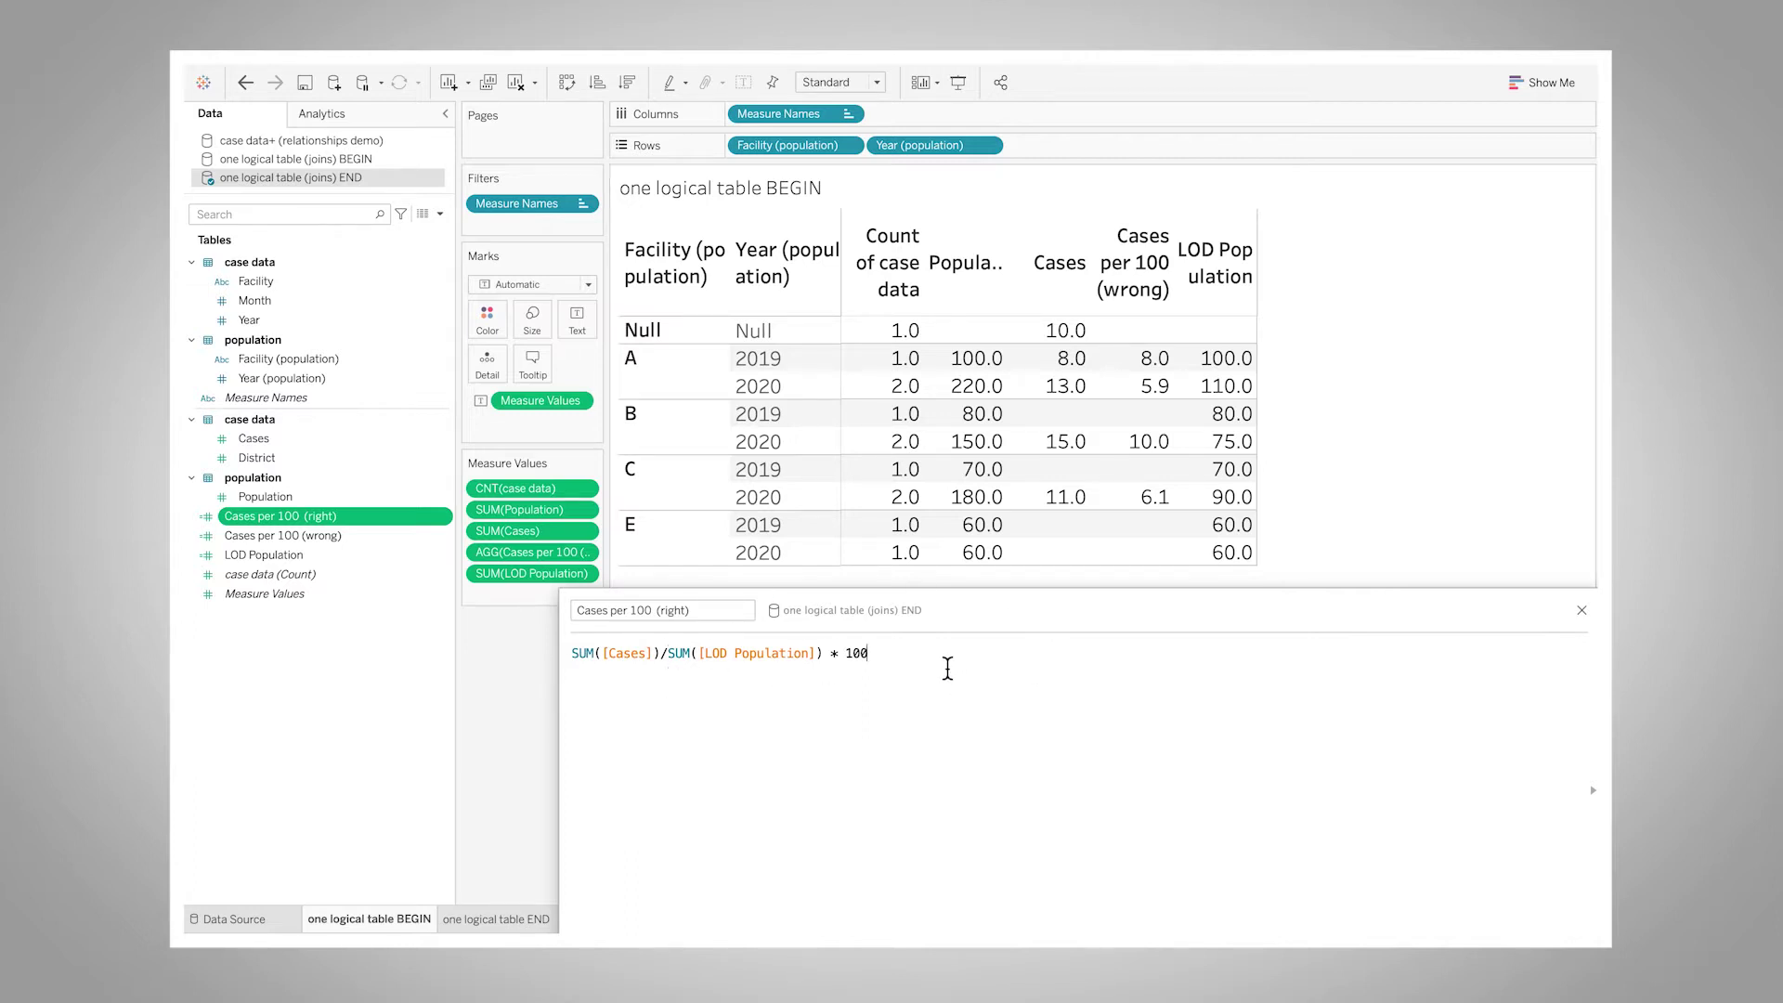
left_click_drag(1161, 611, 1084, 615)
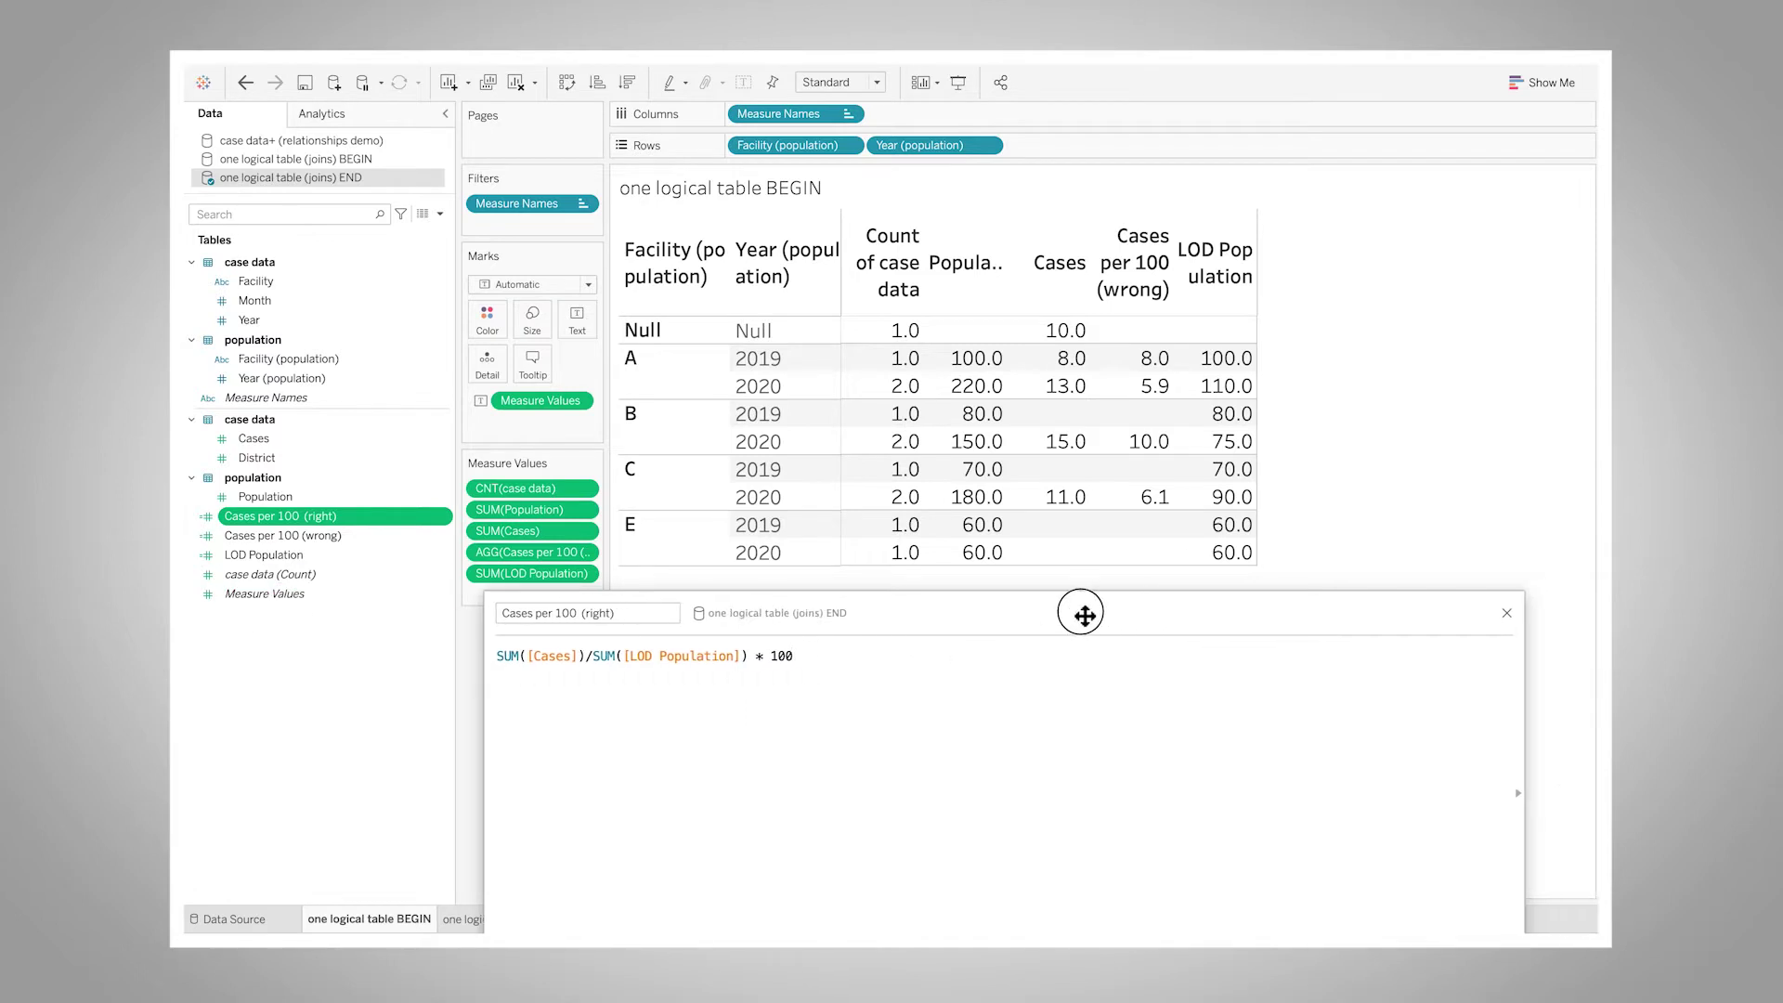
left_click(644, 658)
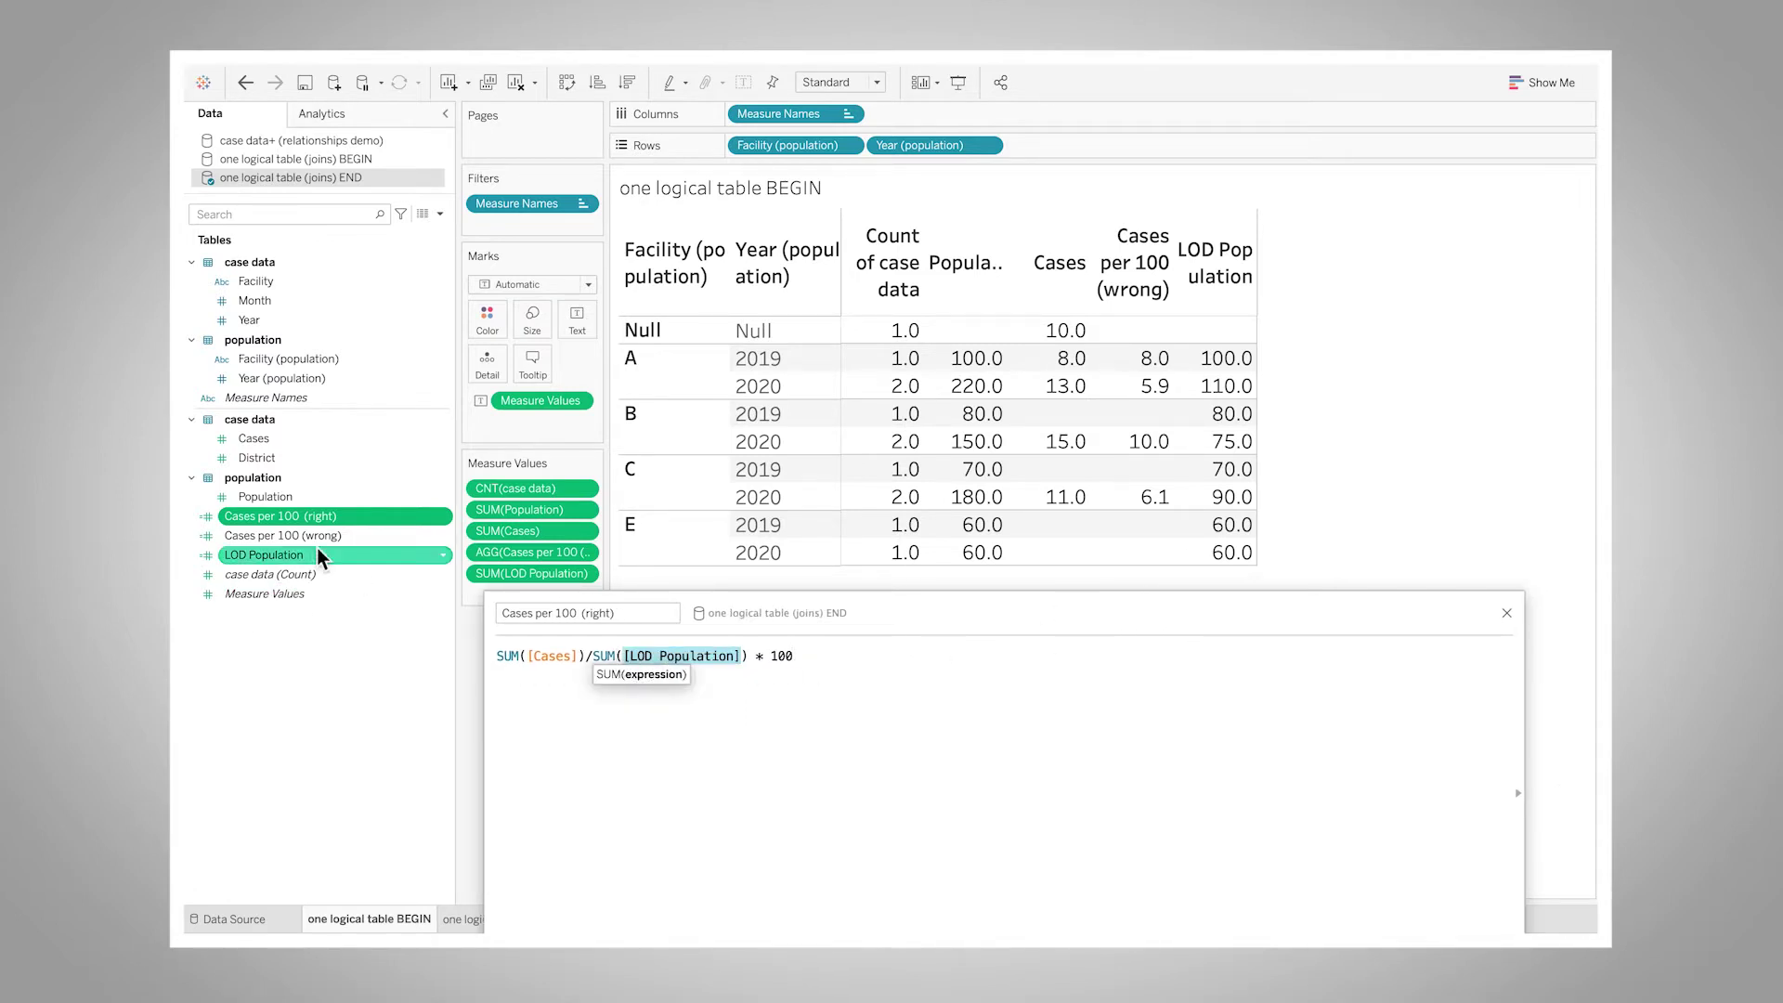
Add Cases per 100 (right) as a column showing 8.0, 11.8, 20.0 and 12.2.
left_click_drag(266, 517, 479, 602)
mouse_move(1341, 451)
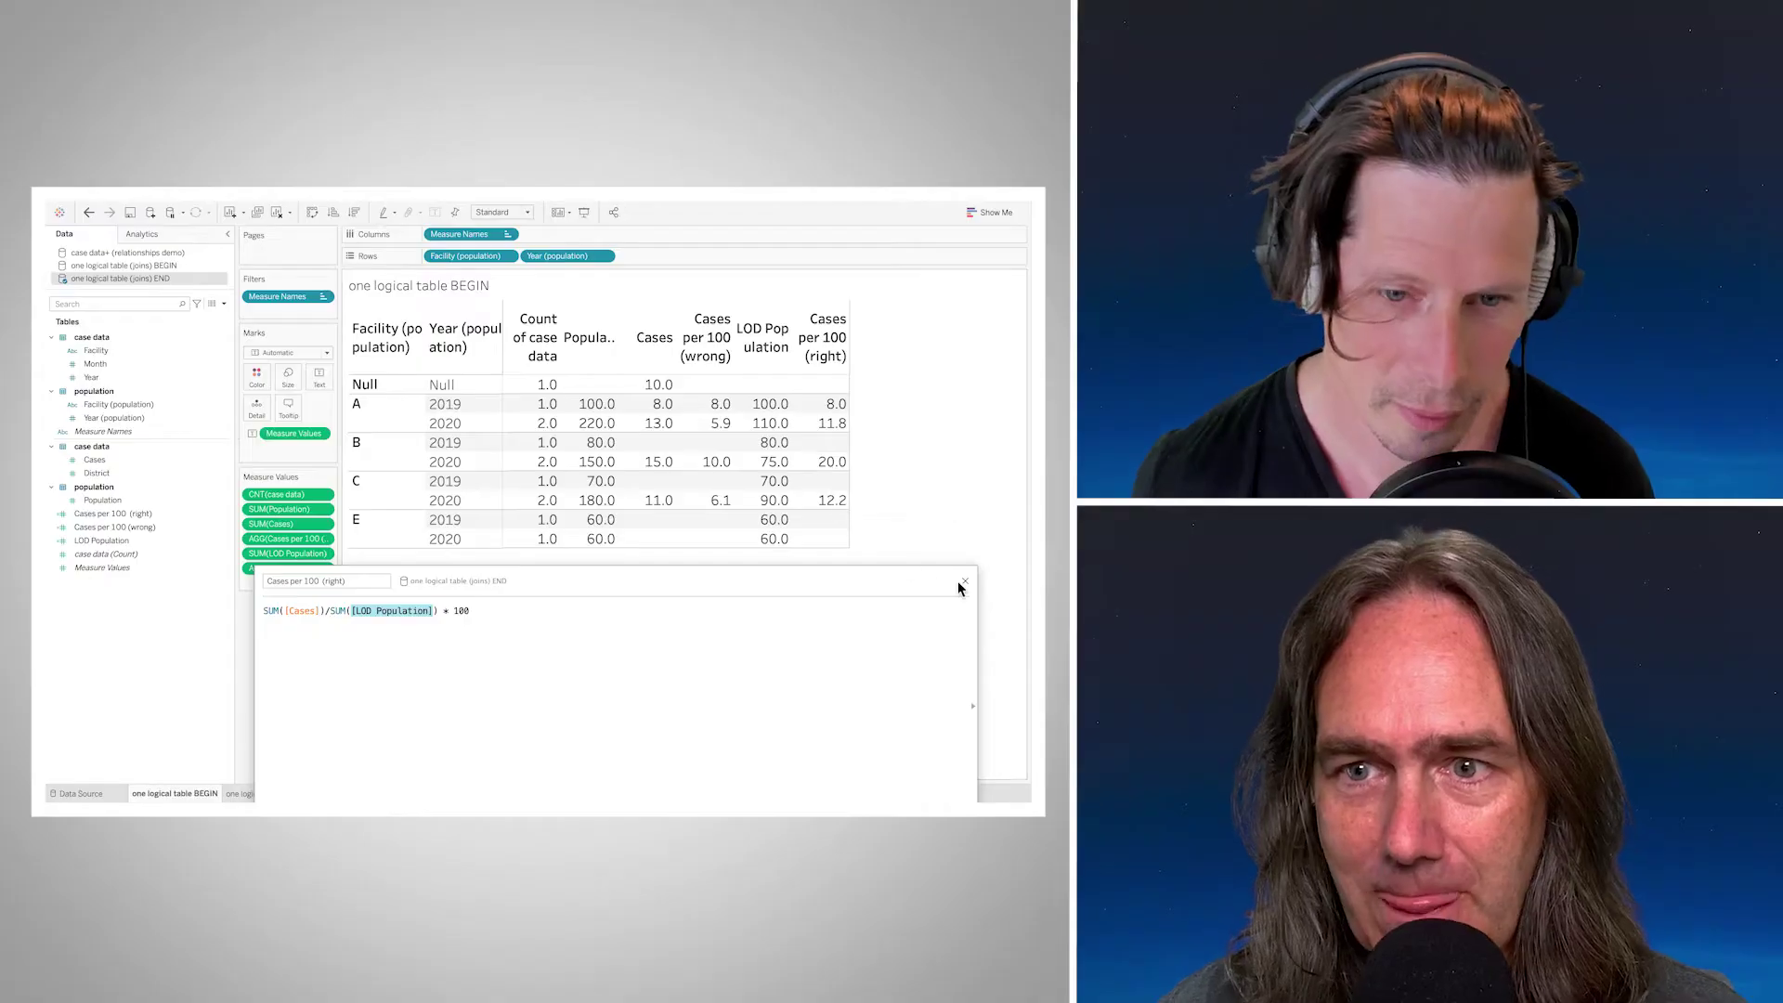
left_click(965, 582)
mouse_move(588, 550)
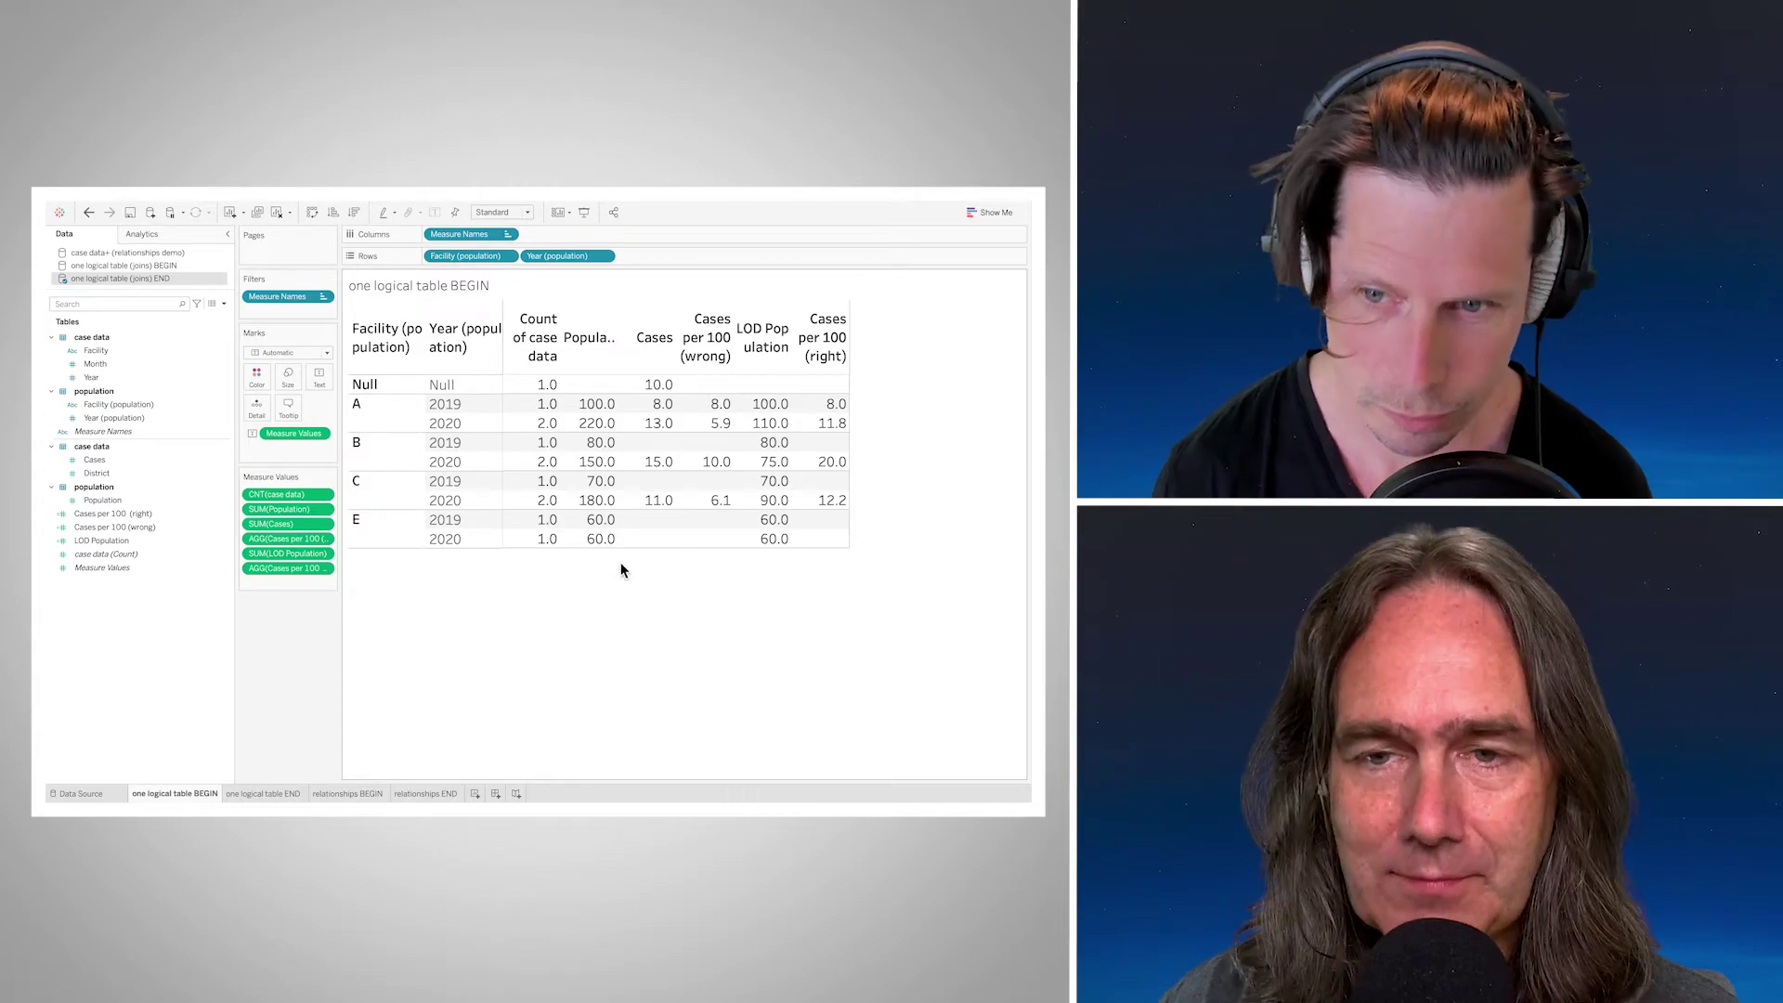
mouse_move(546, 504)
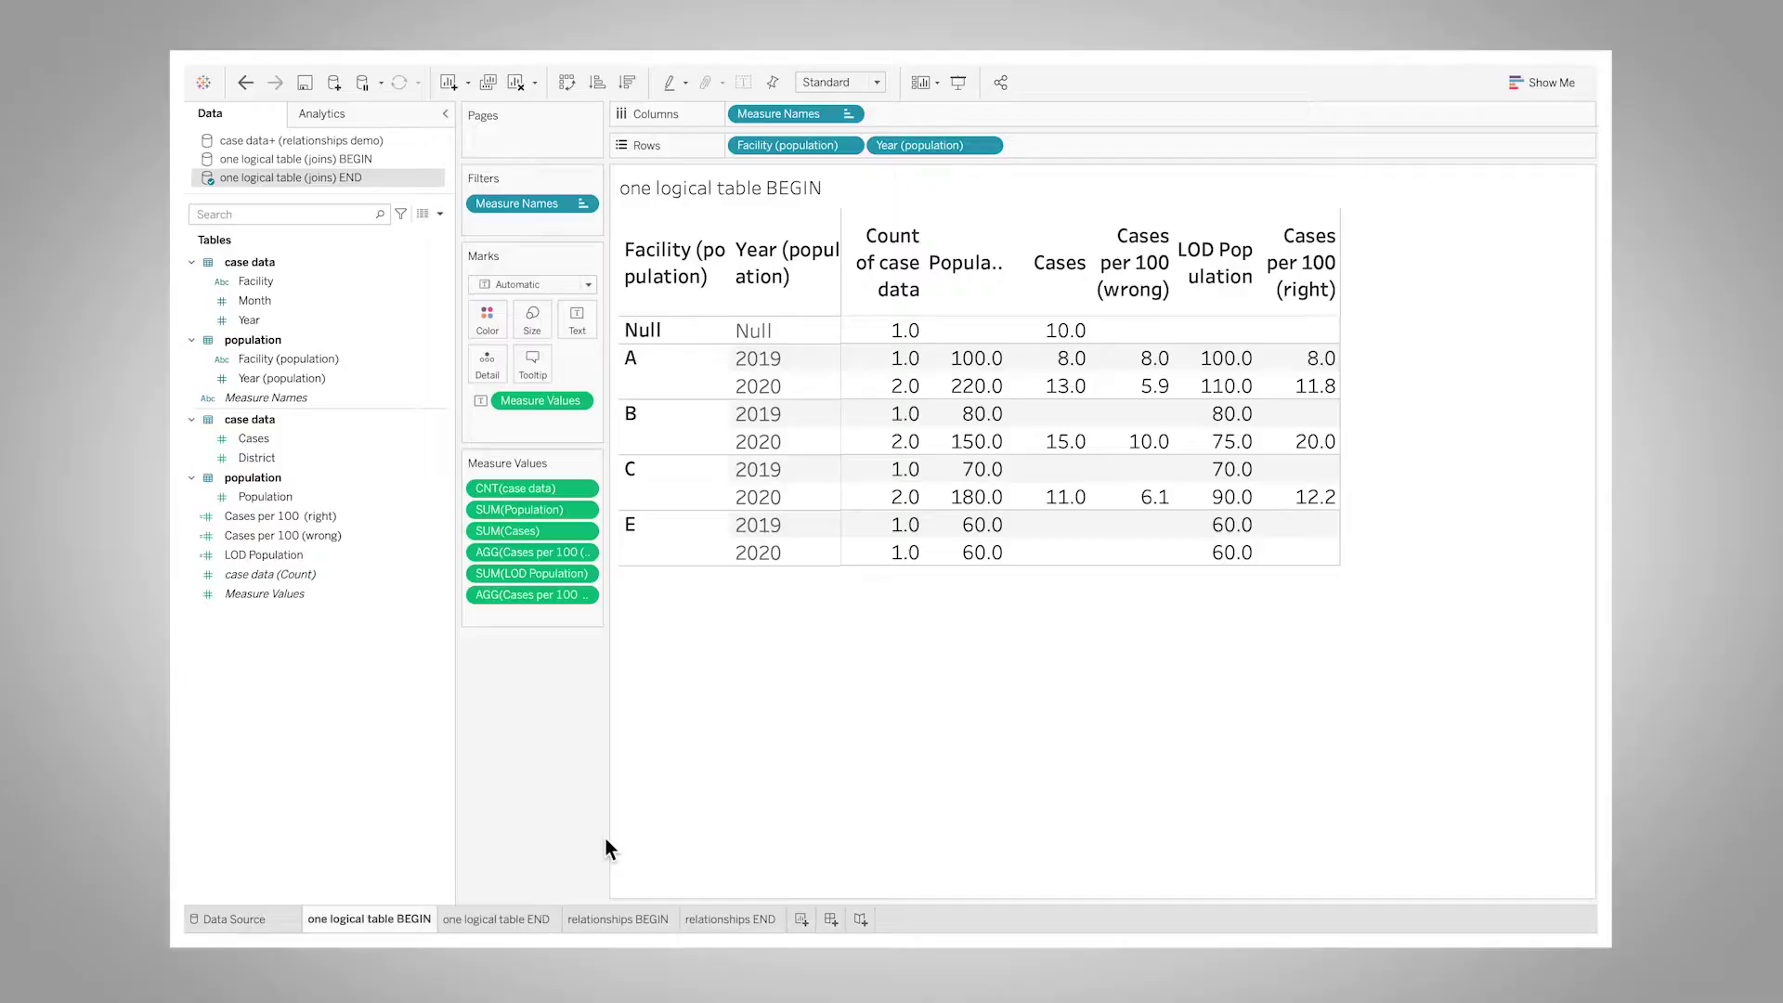
left_click(622, 923)
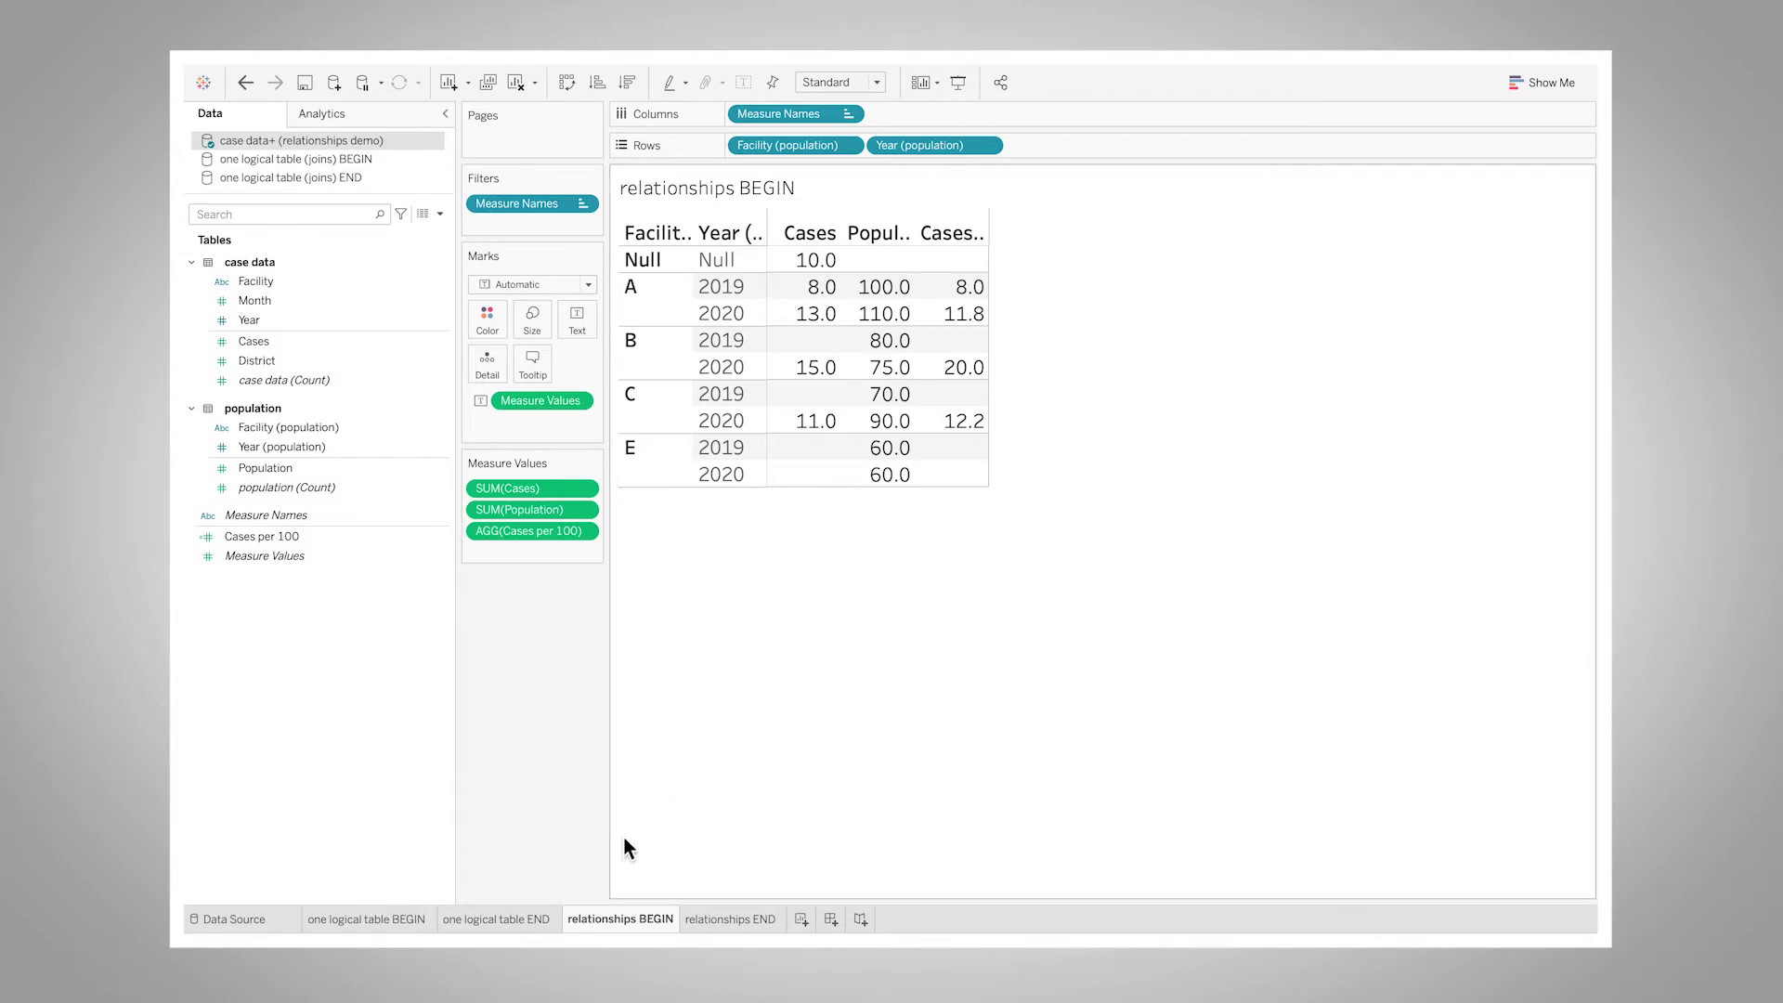
Add a new blank worksheet and look inside the case data logical table on the Data Source page.
left_click(802, 920)
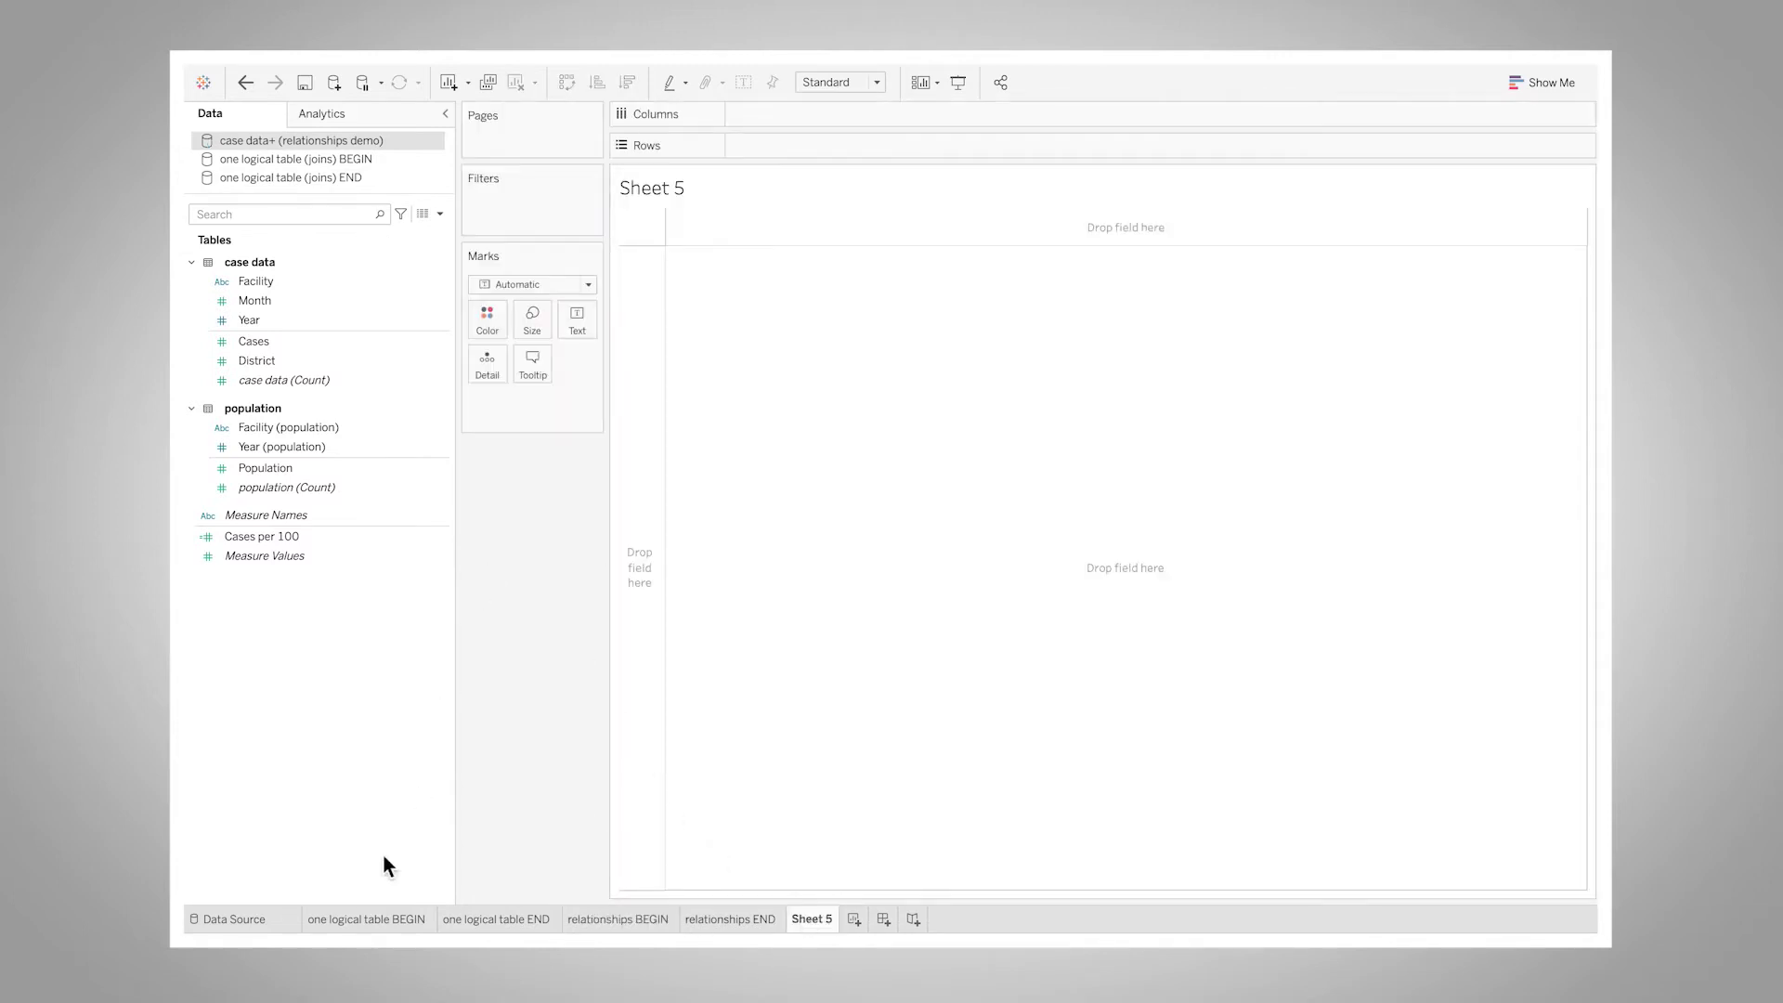
left_click(259, 915)
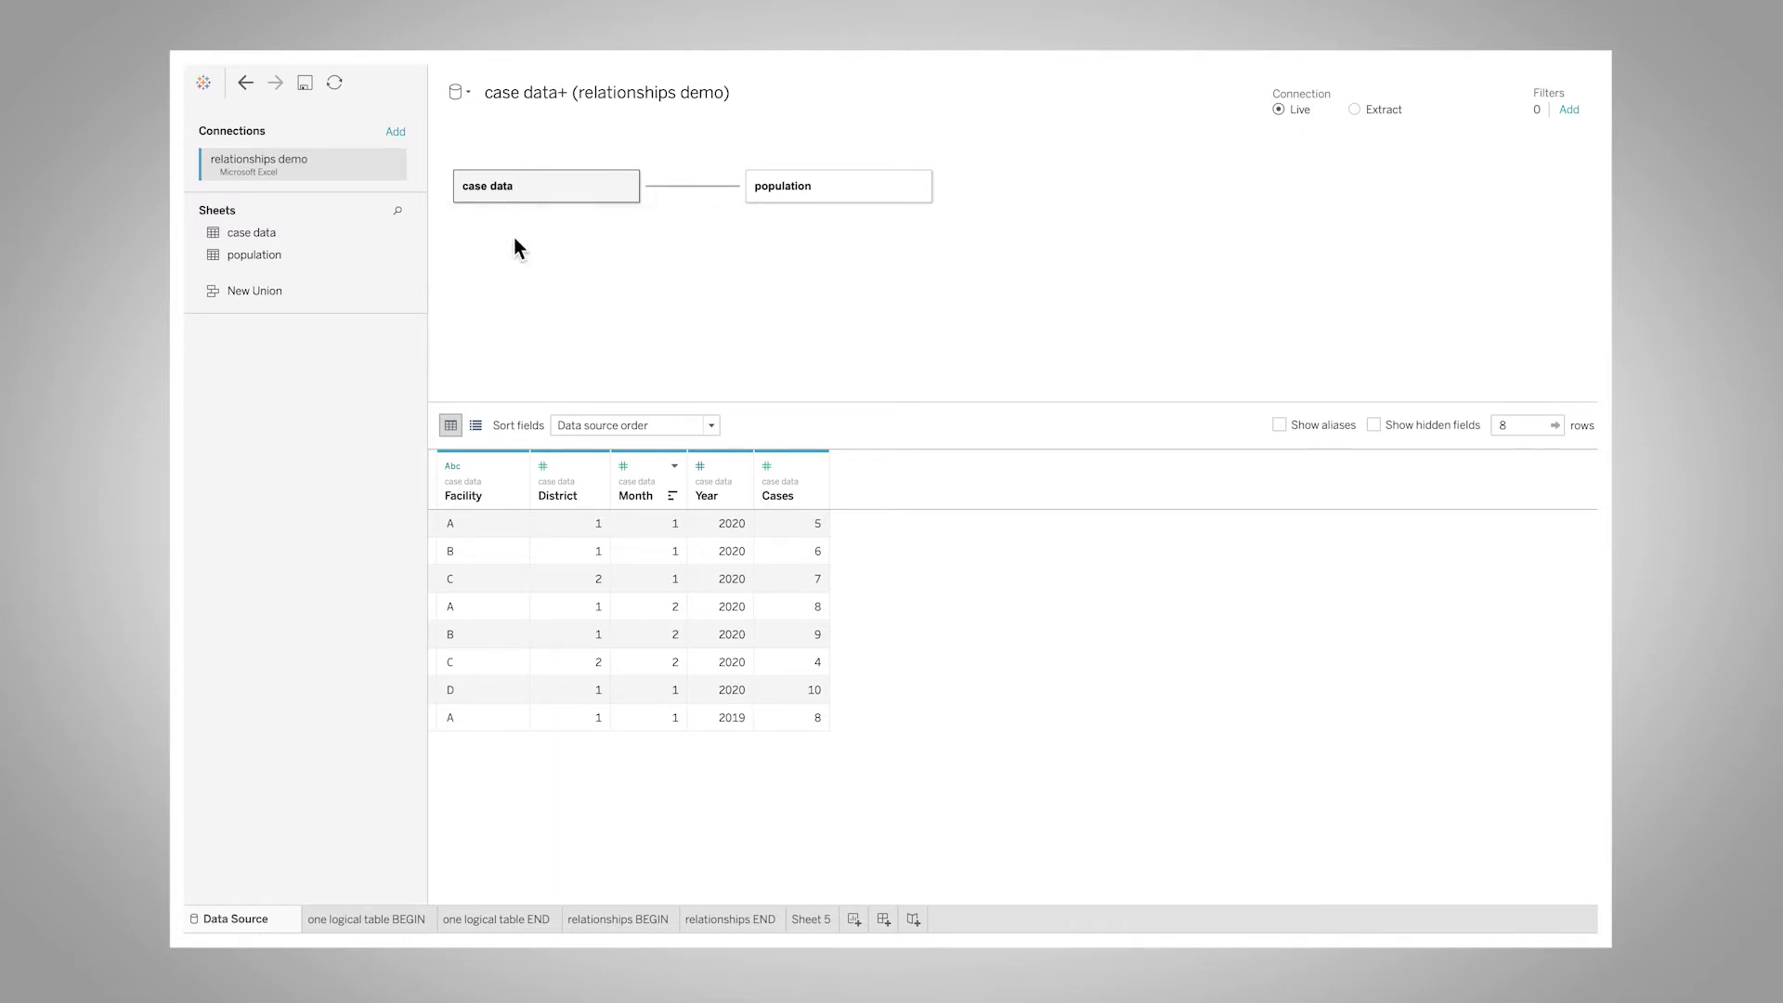
double_click(527, 191)
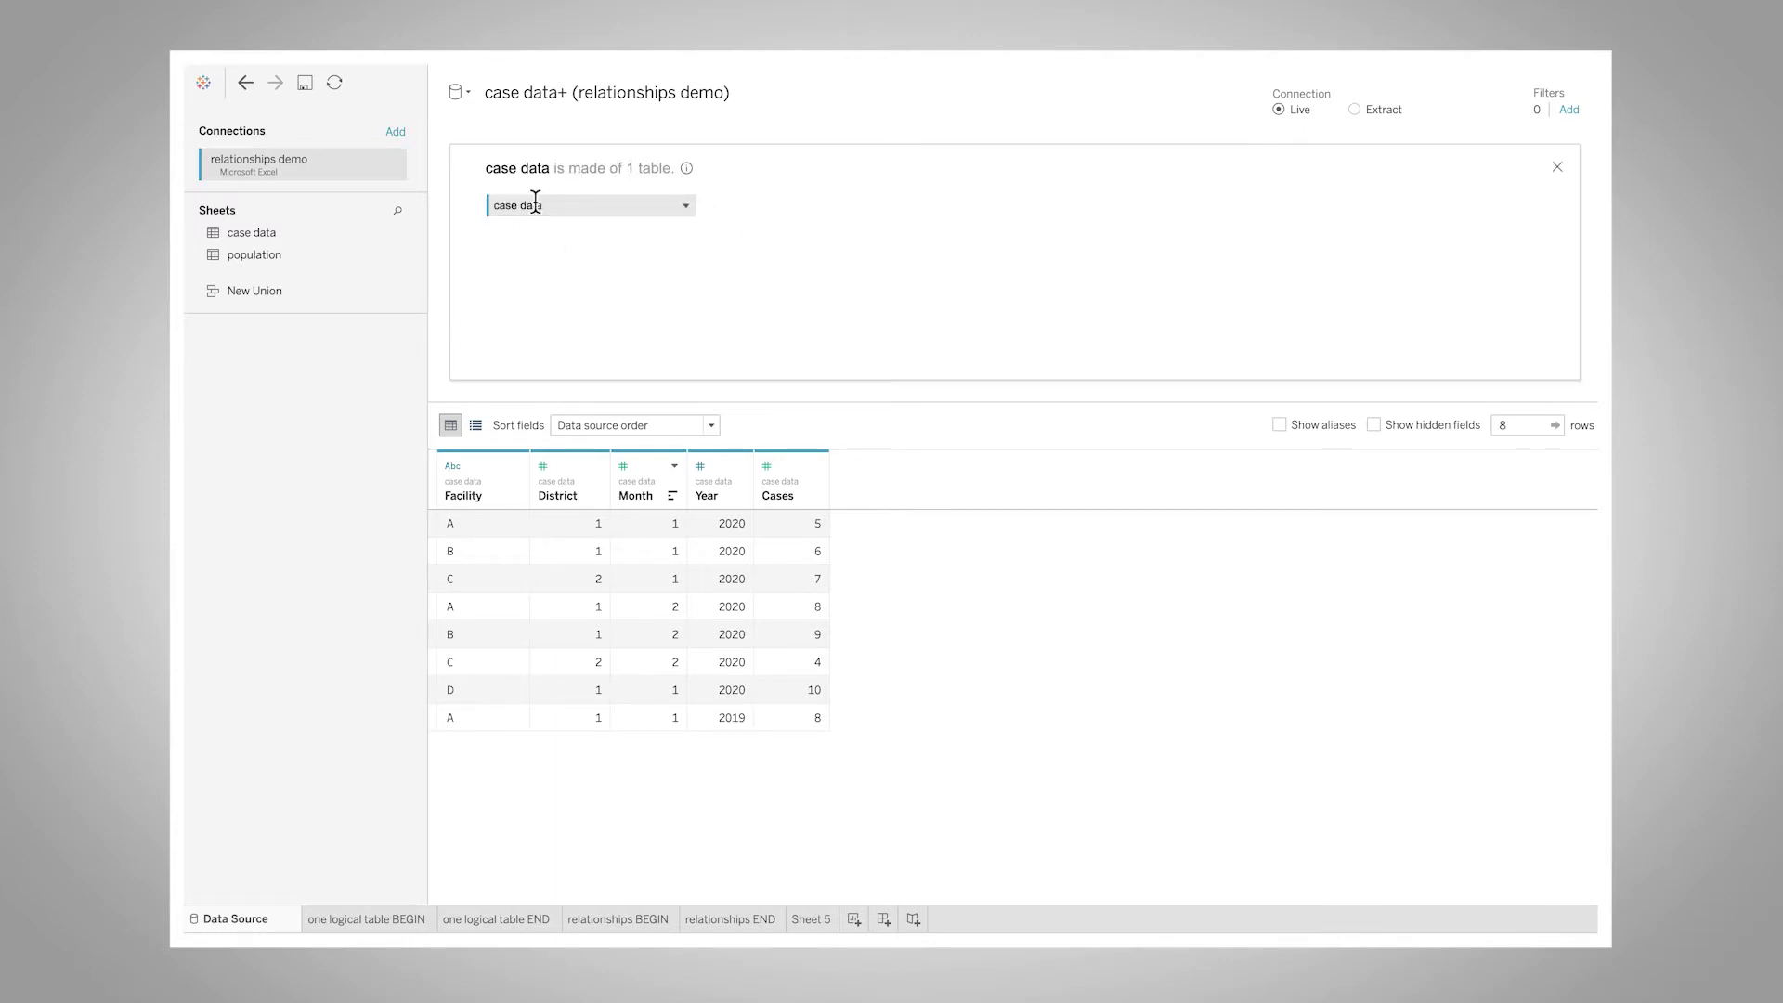
left_click(1558, 167)
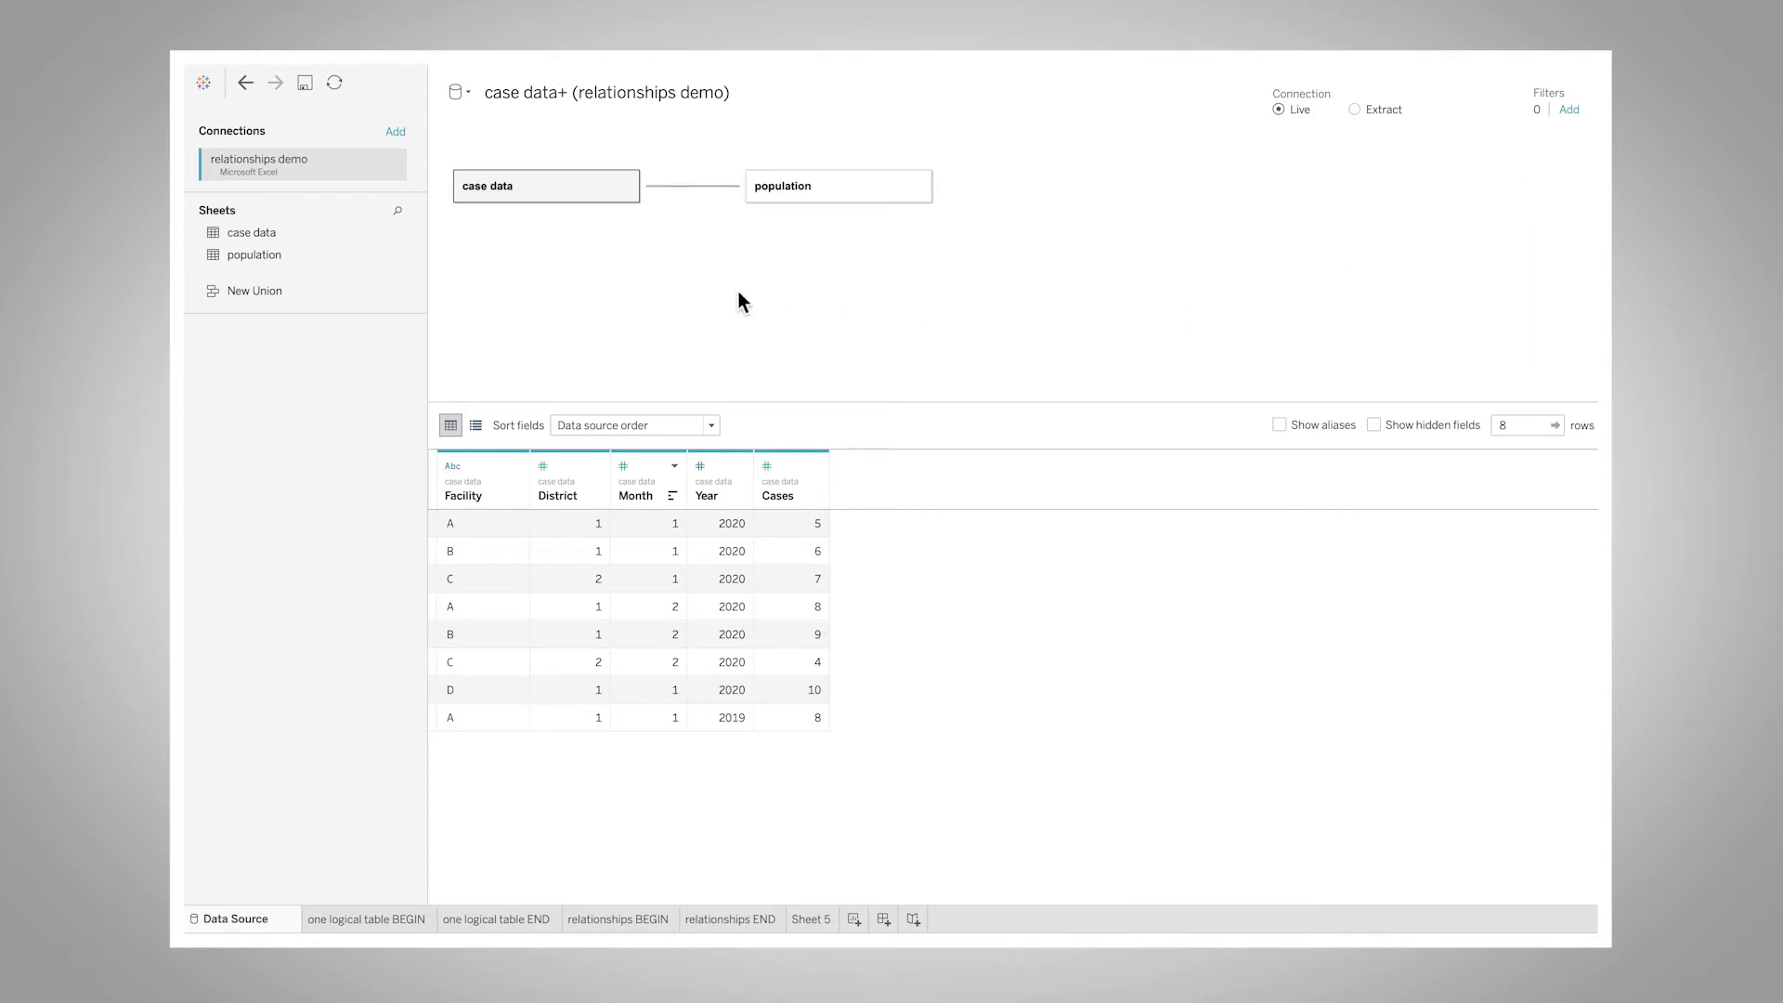
Inspect the Year/Facility relationship between case data and population, preview population rows, and return to Sheet 5.
left_click(691, 186)
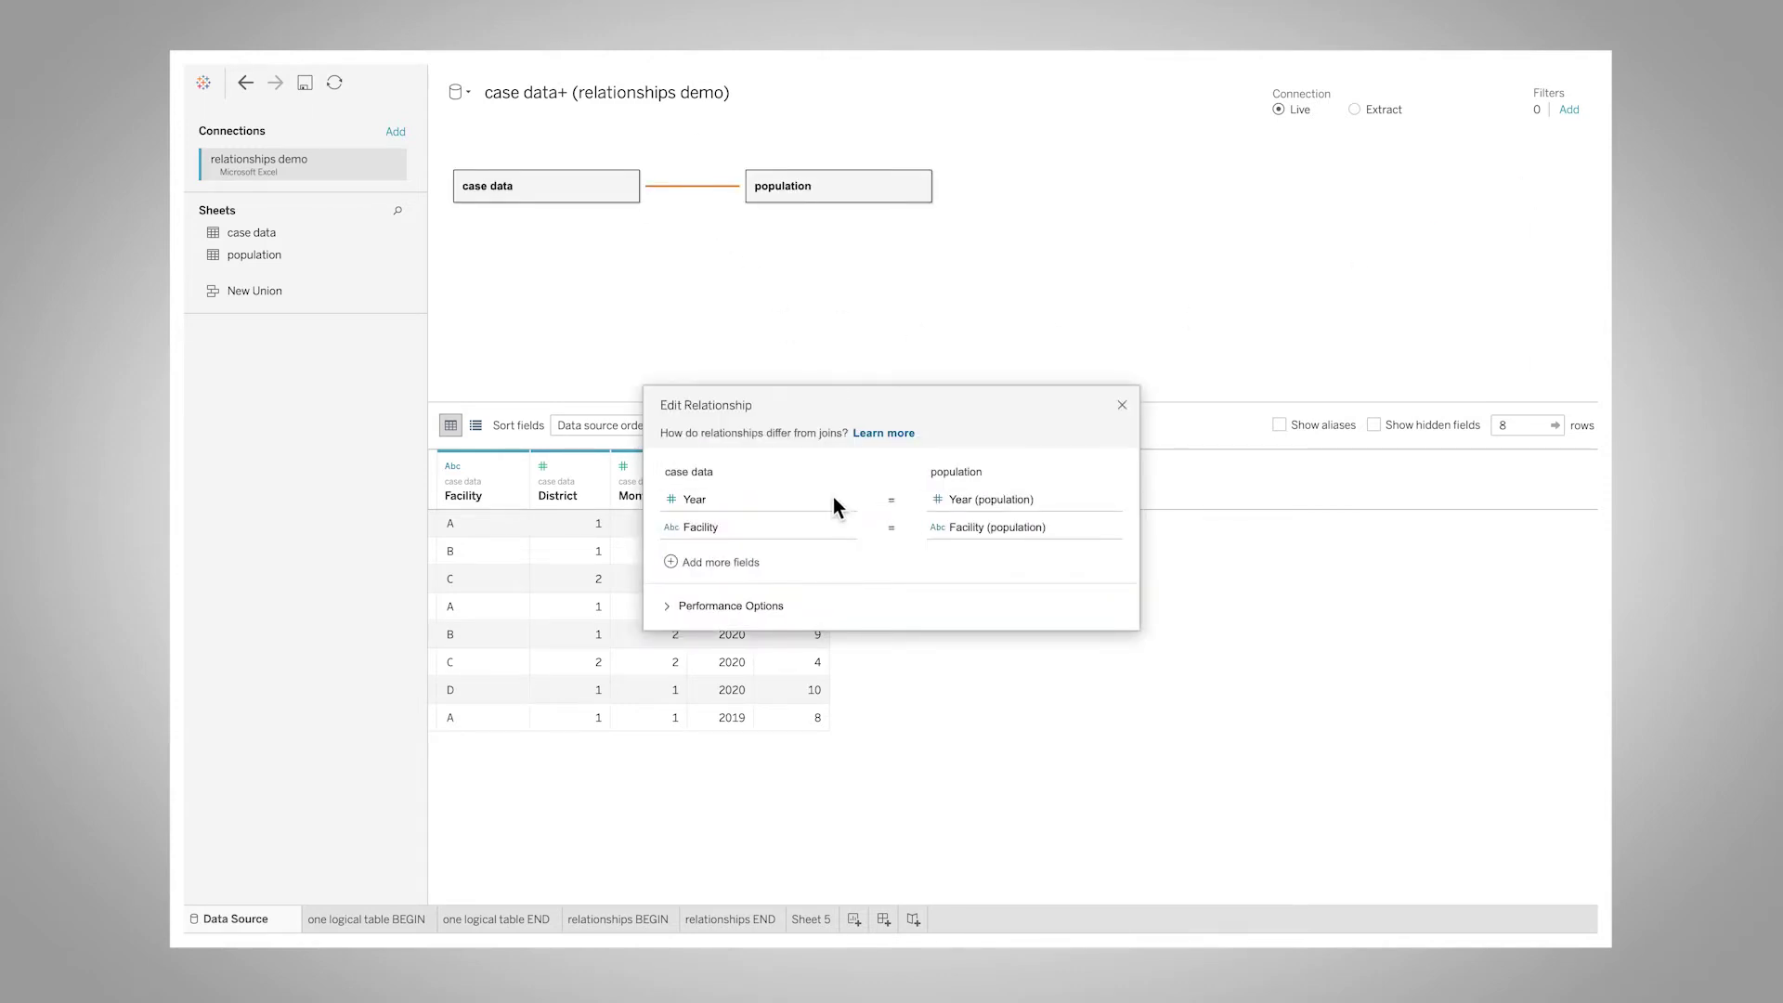
left_click(1121, 406)
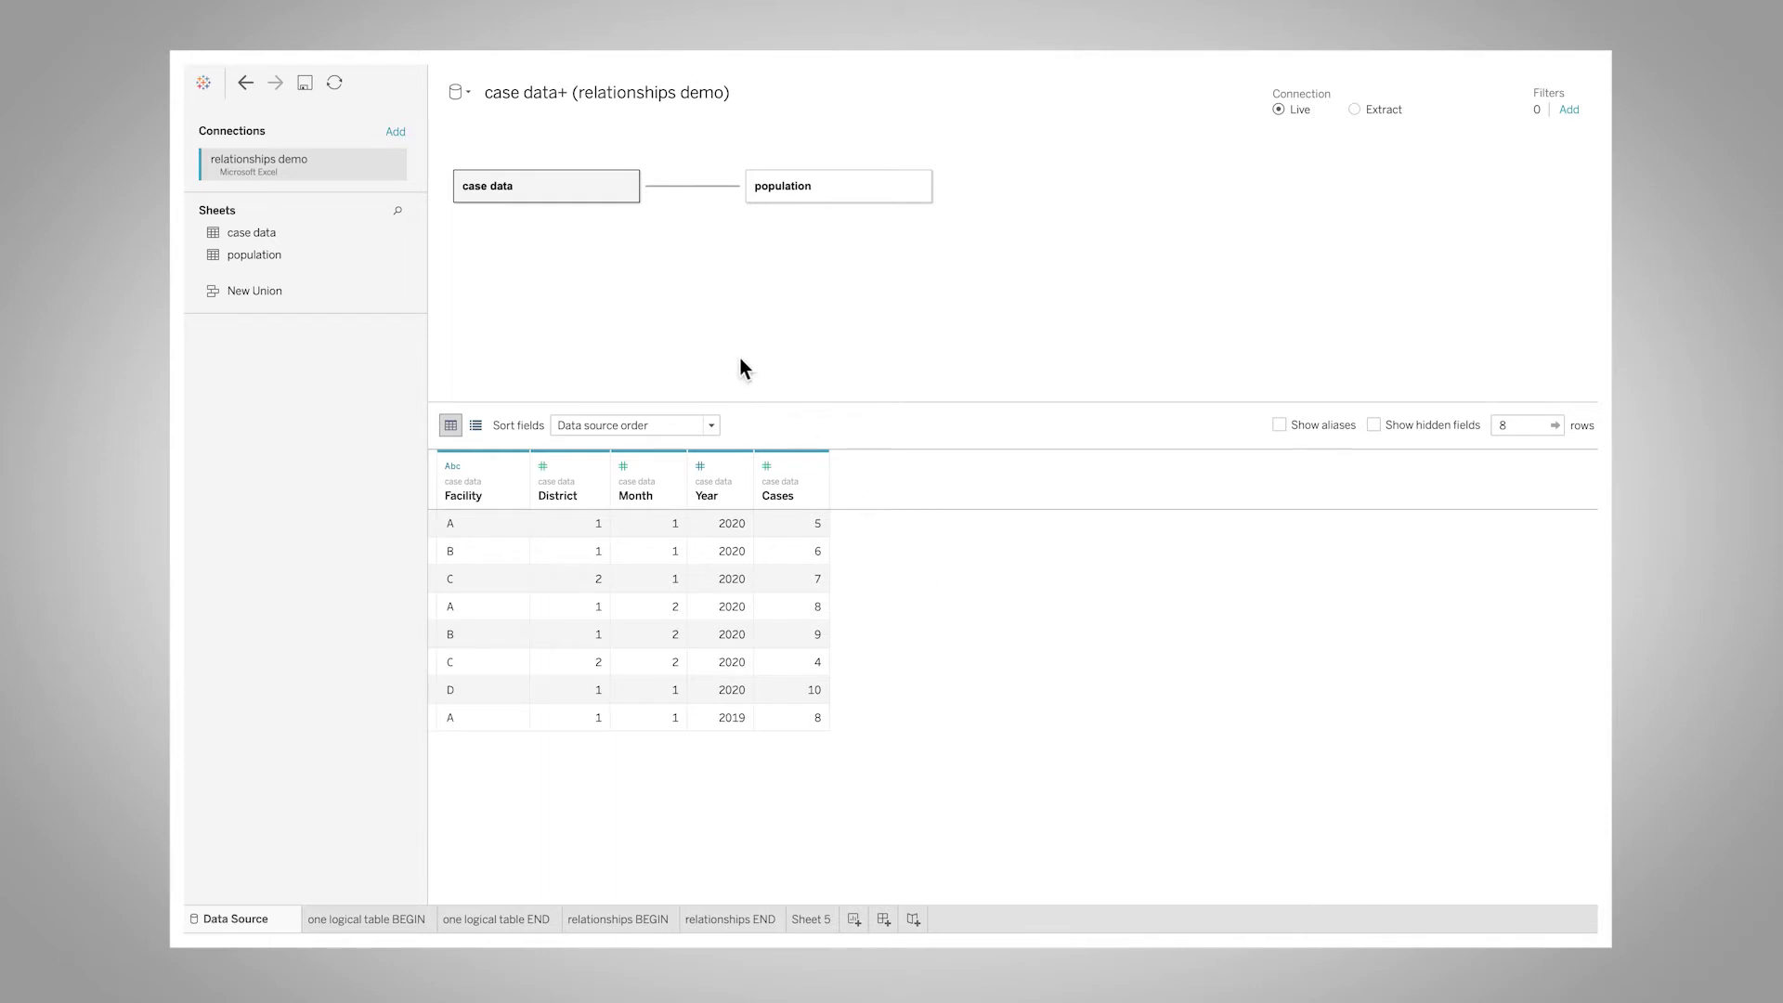
left_click(829, 176)
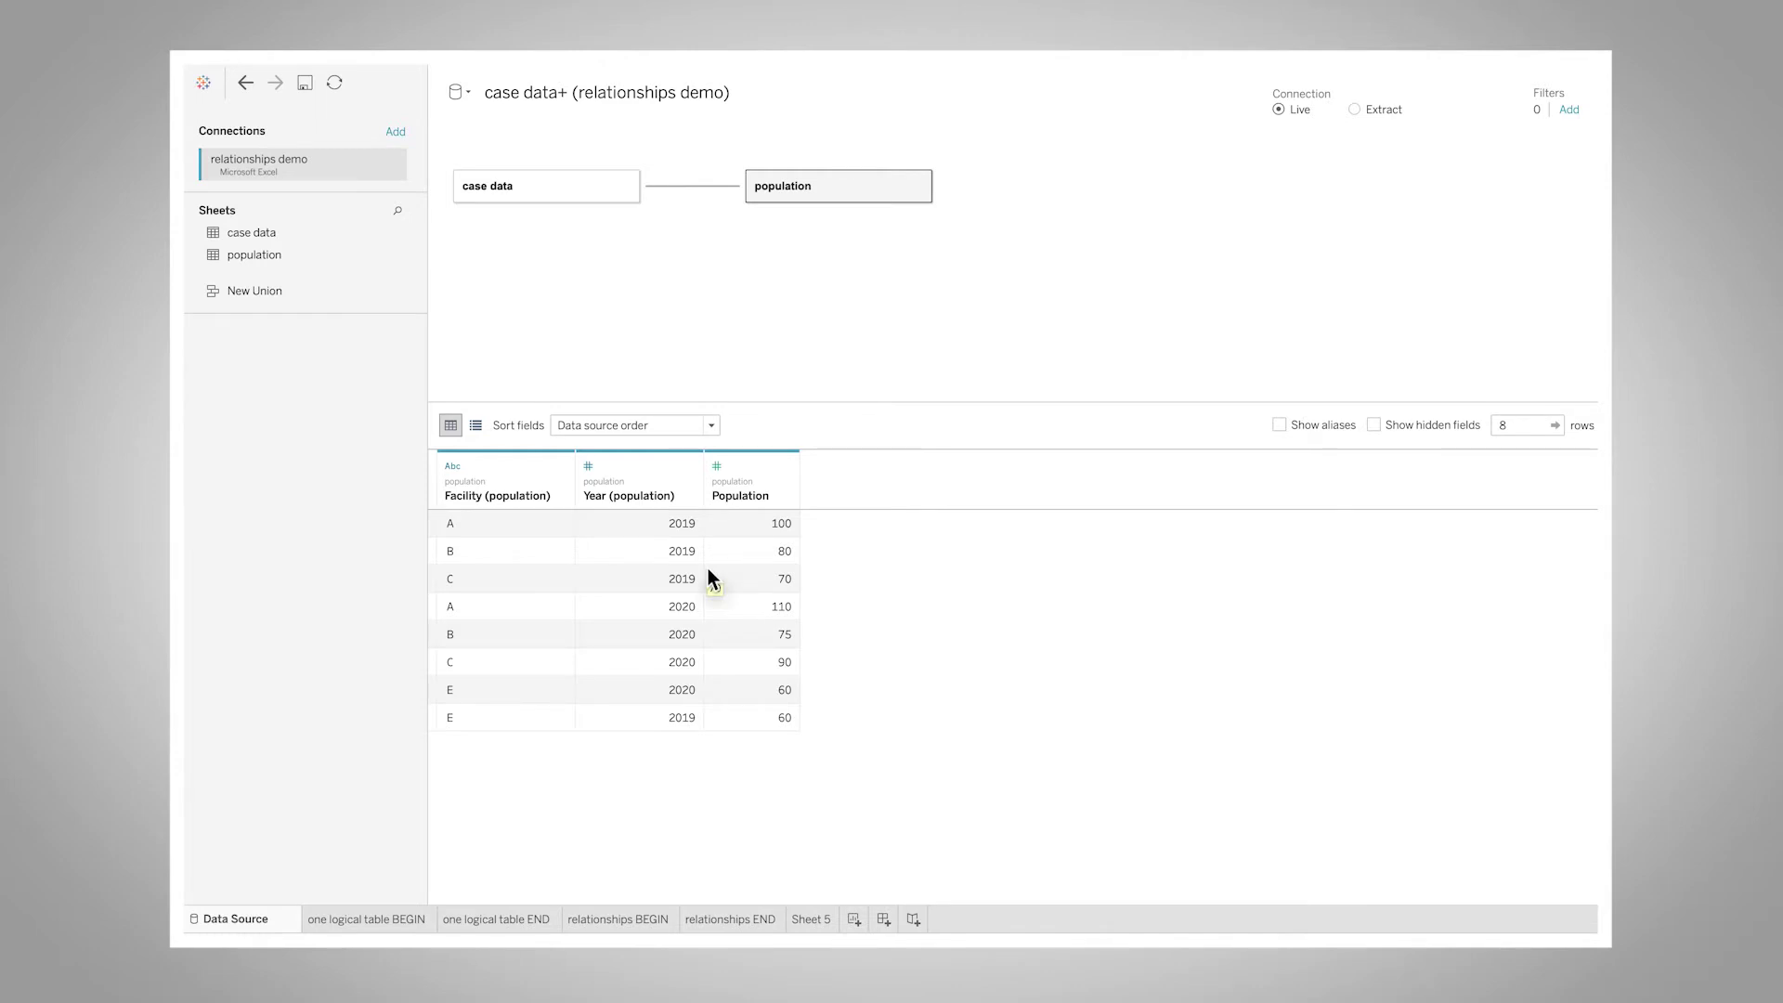
left_click(810, 918)
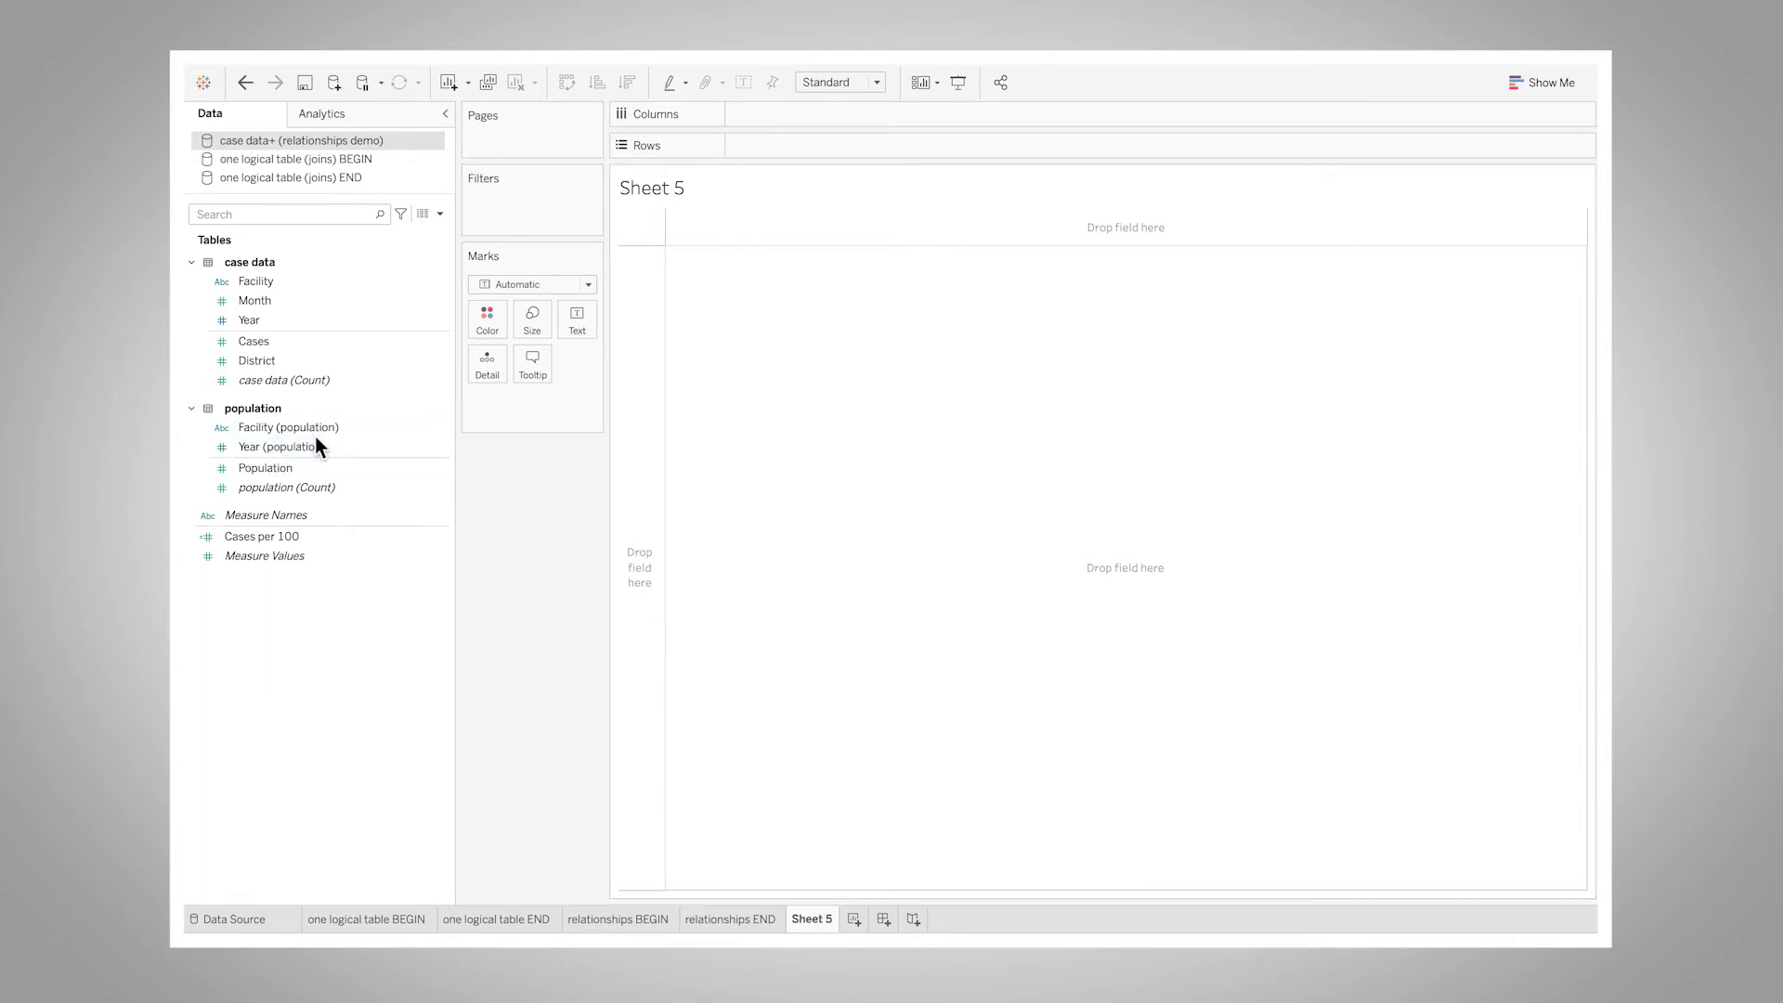
Put Facility (population) on Rows, show Population values, and add the Count of population column.
left_click_drag(306, 429, 921, 148)
left_click_drag(278, 486, 799, 333)
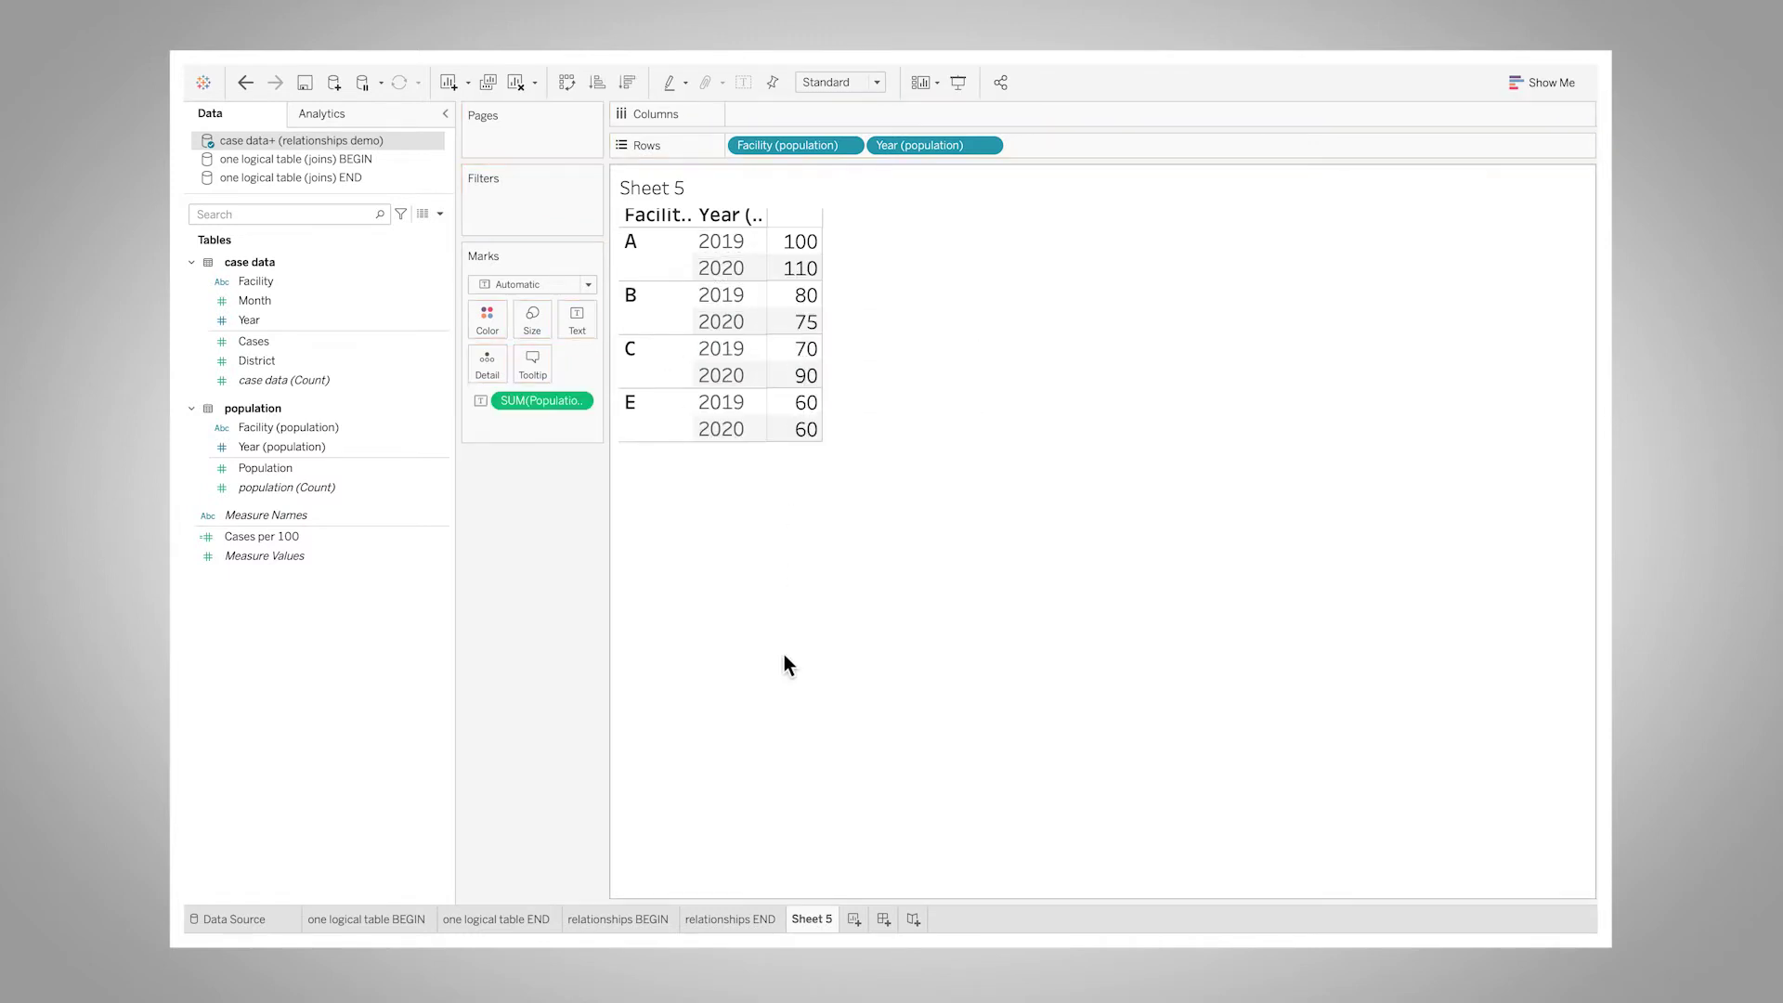
mouse_move(799, 327)
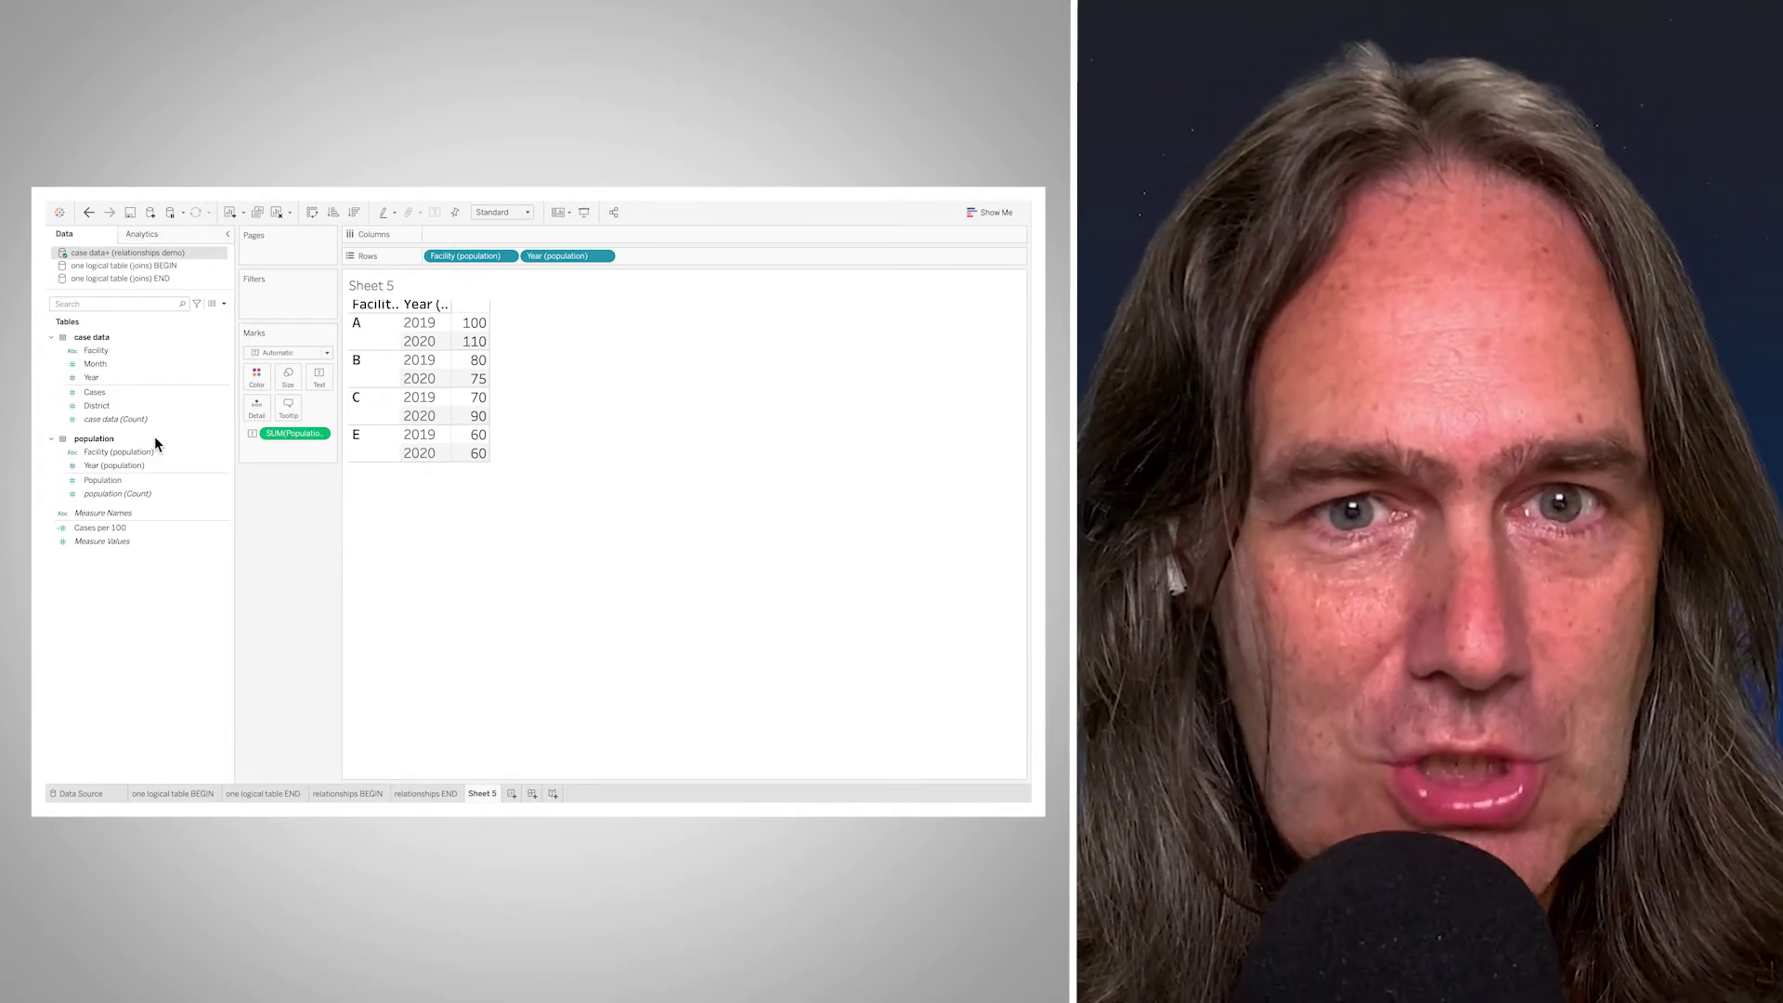
left_click(131, 481)
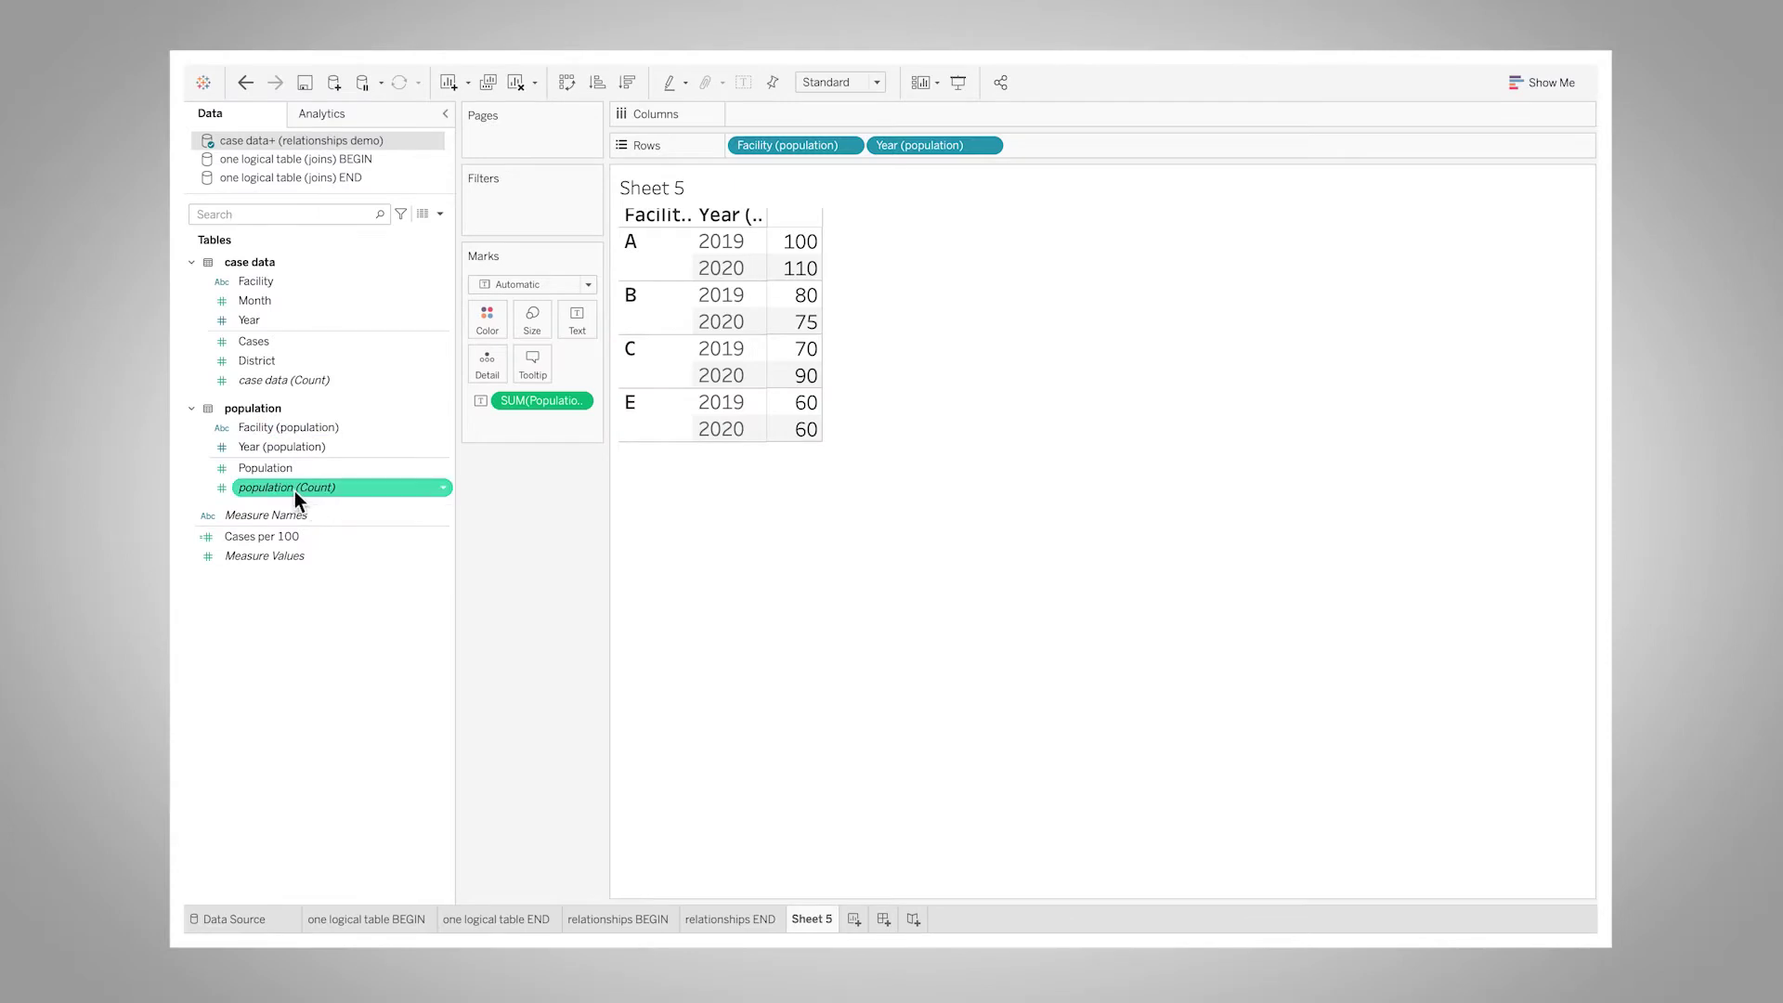
left_click_drag(122, 494, 430, 431)
Add the population count column and heighten the header row to show full column names.
left_click_drag(738, 398, 781, 393)
mouse_move(831, 267)
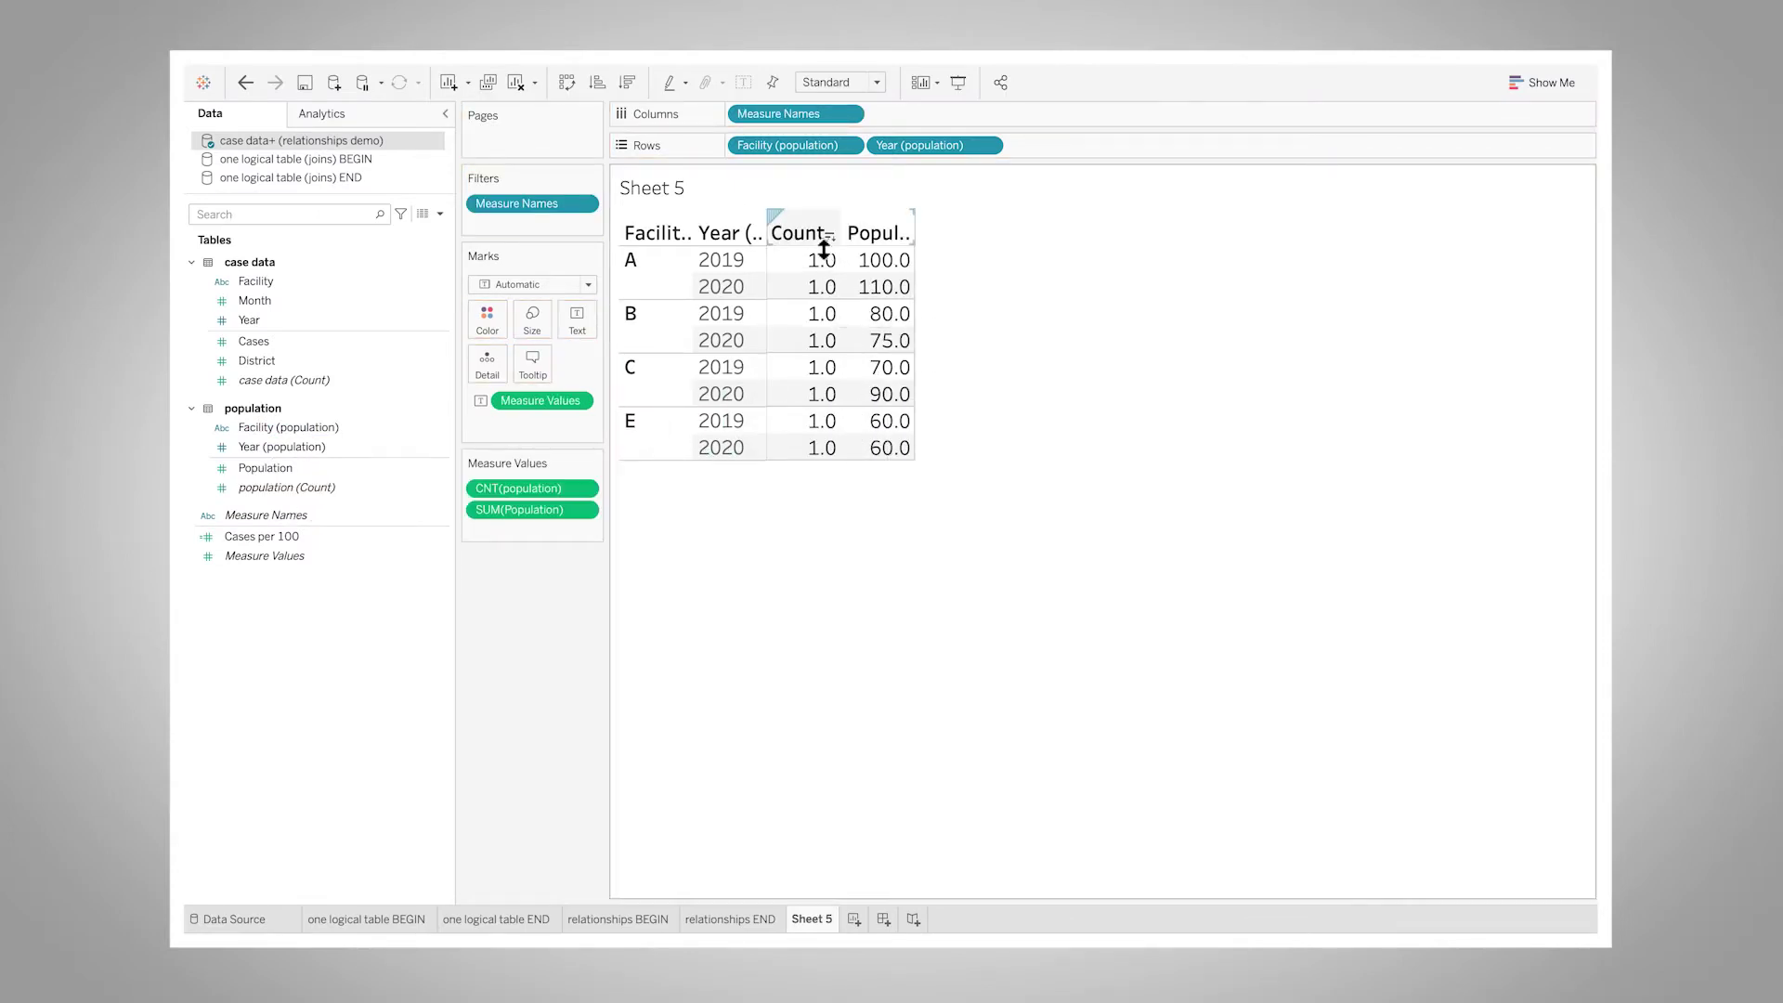
left_click_drag(824, 246, 823, 301)
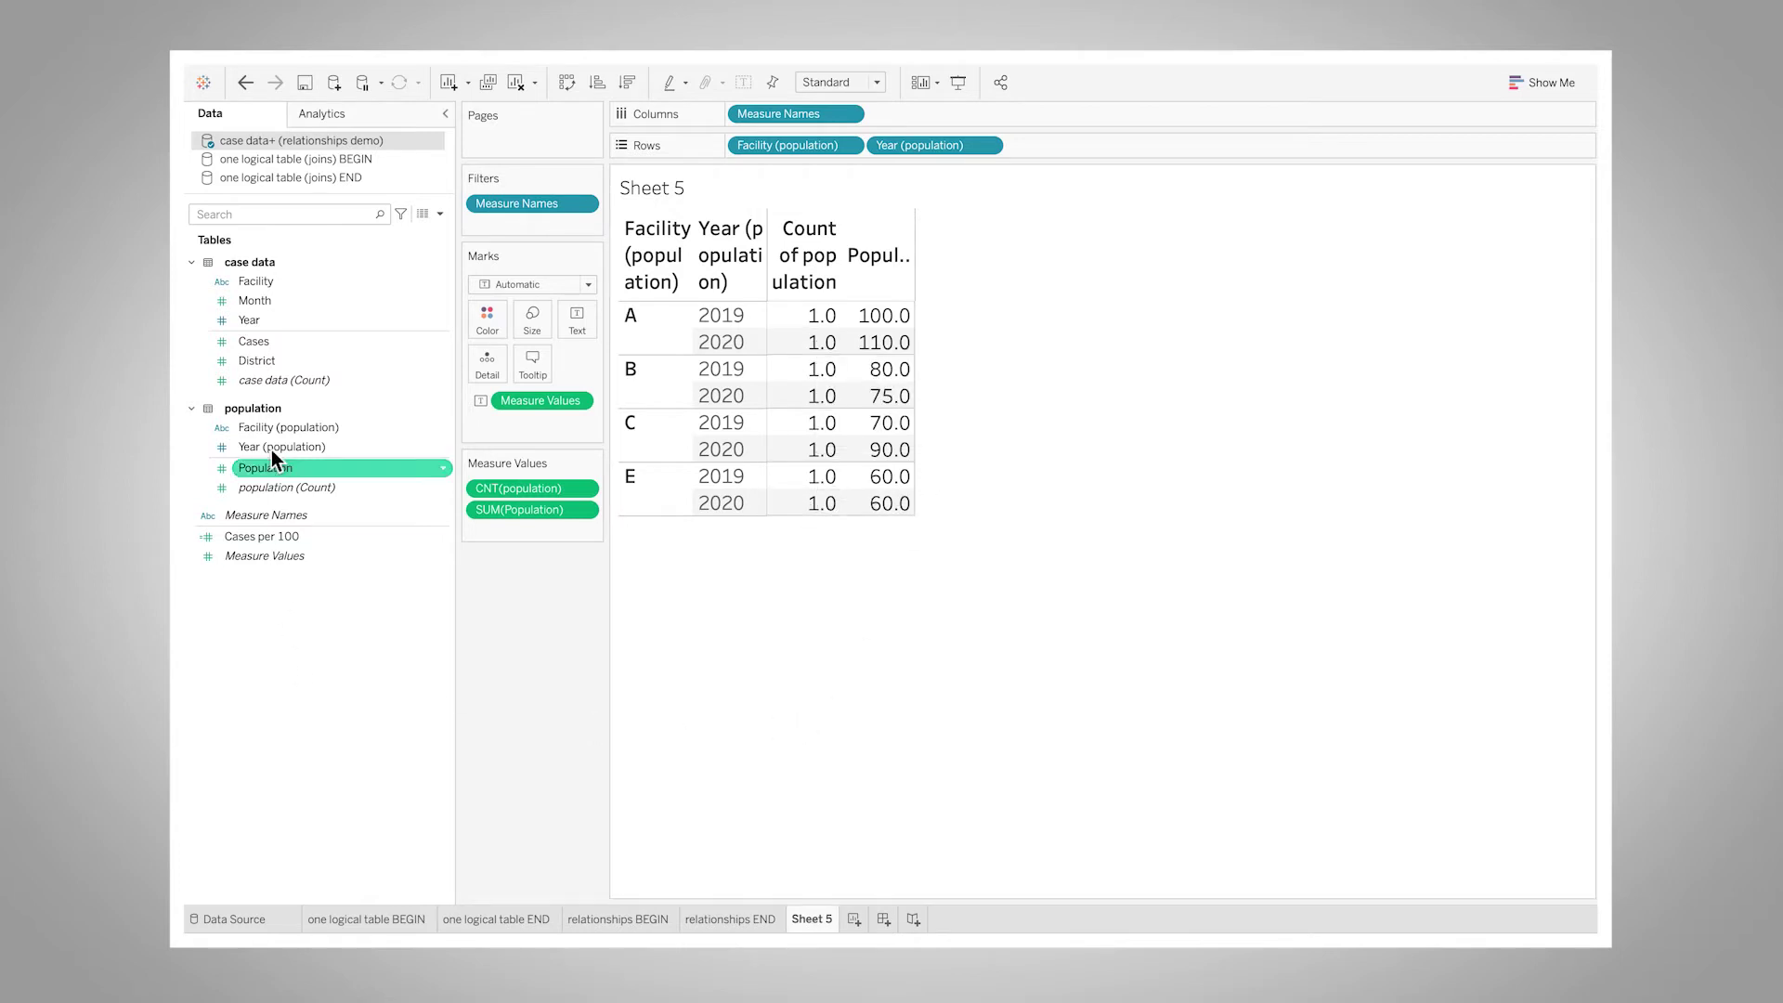
Add Count of case data and Cases columns, with Cases showing 10.0 for the Null row.
left_click_drag(262, 381, 509, 529)
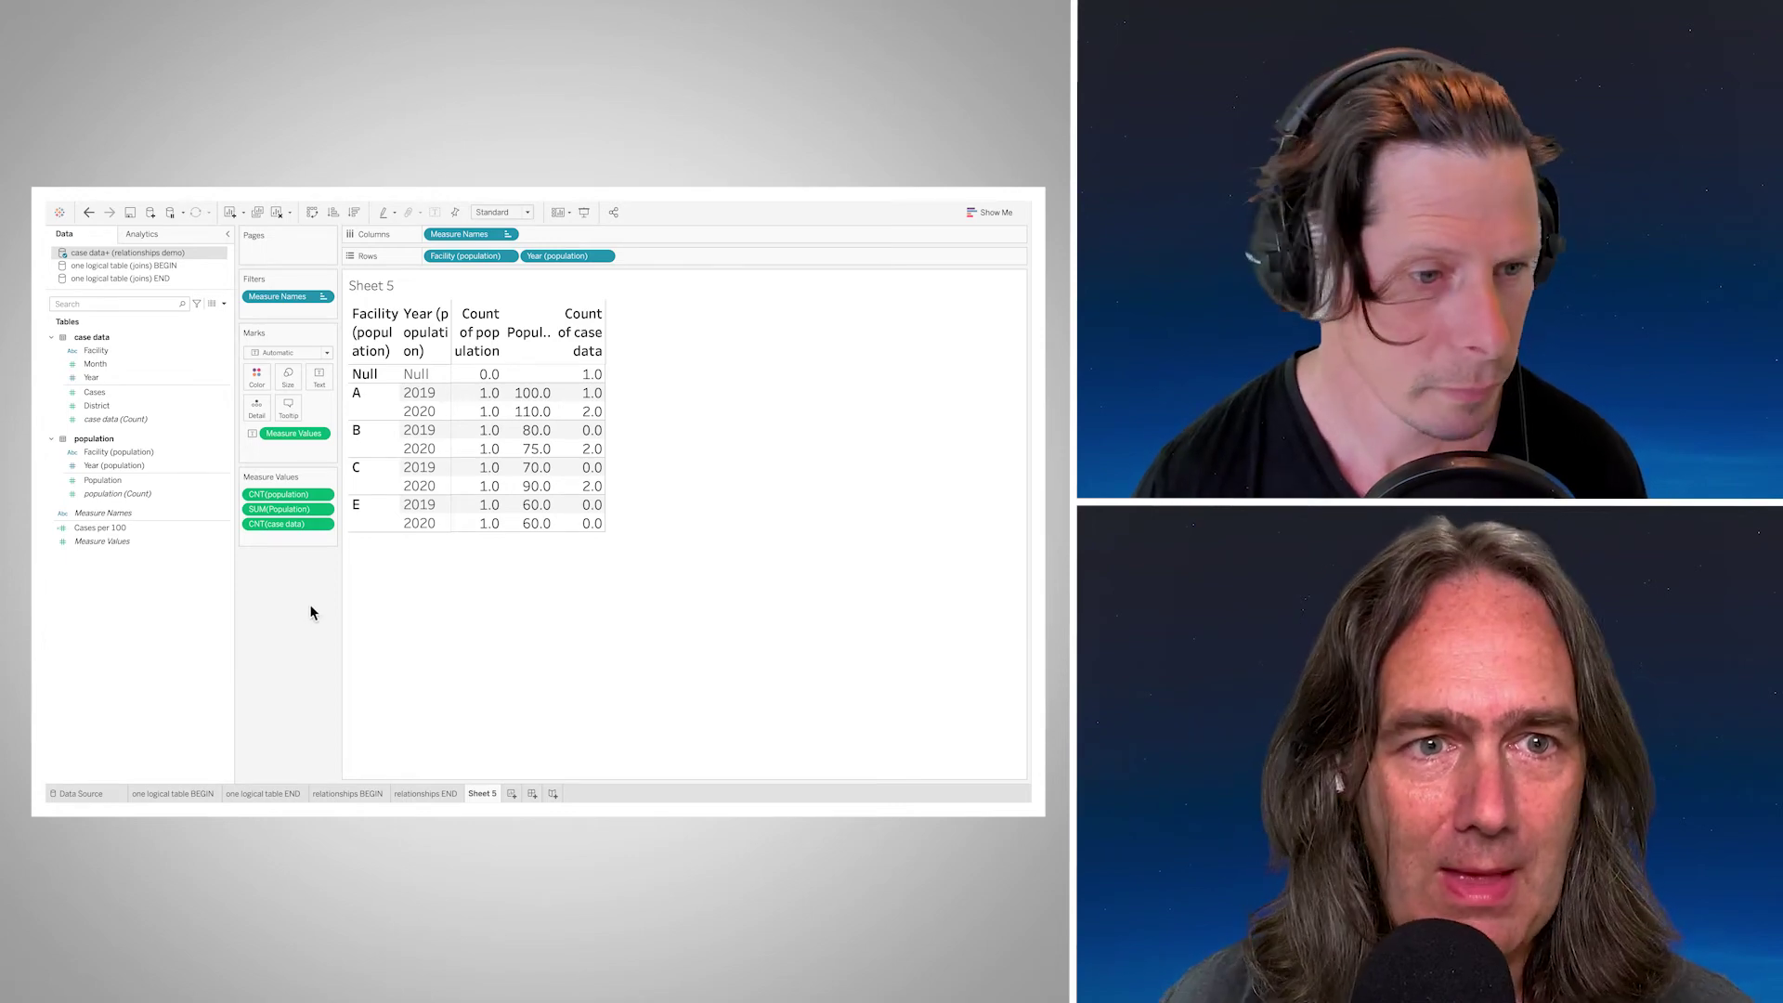
left_click(114, 392)
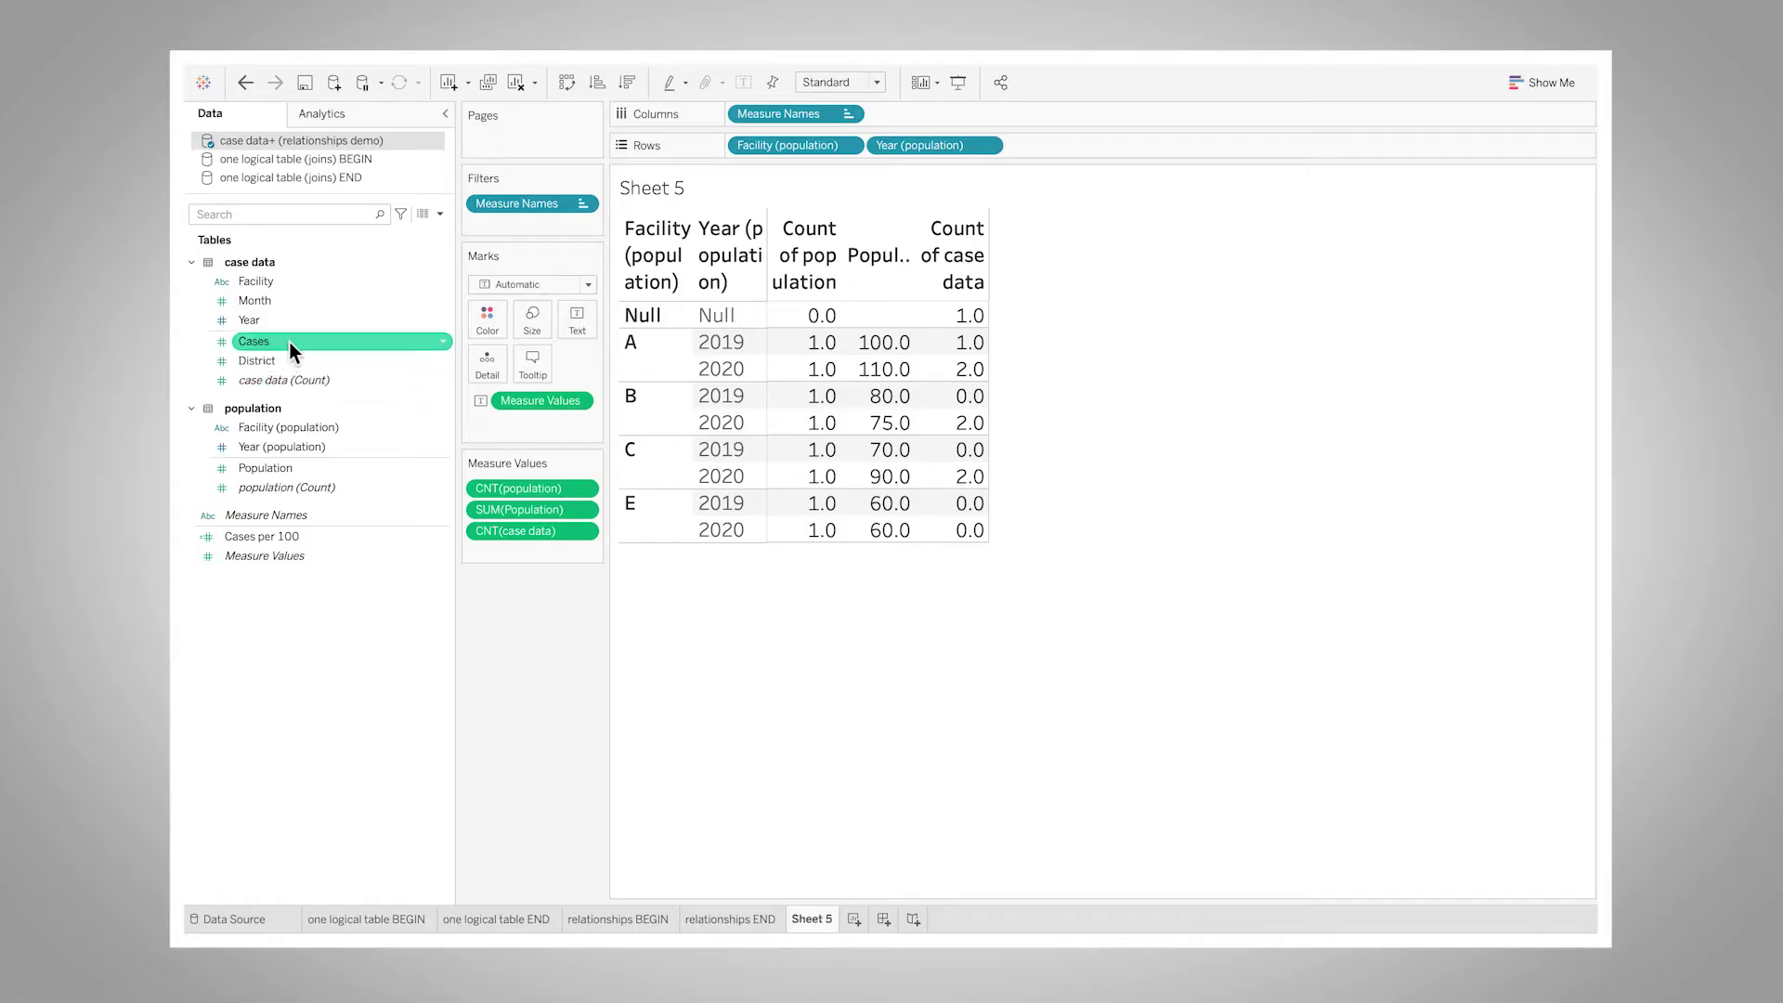
left_click_drag(288, 342, 516, 558)
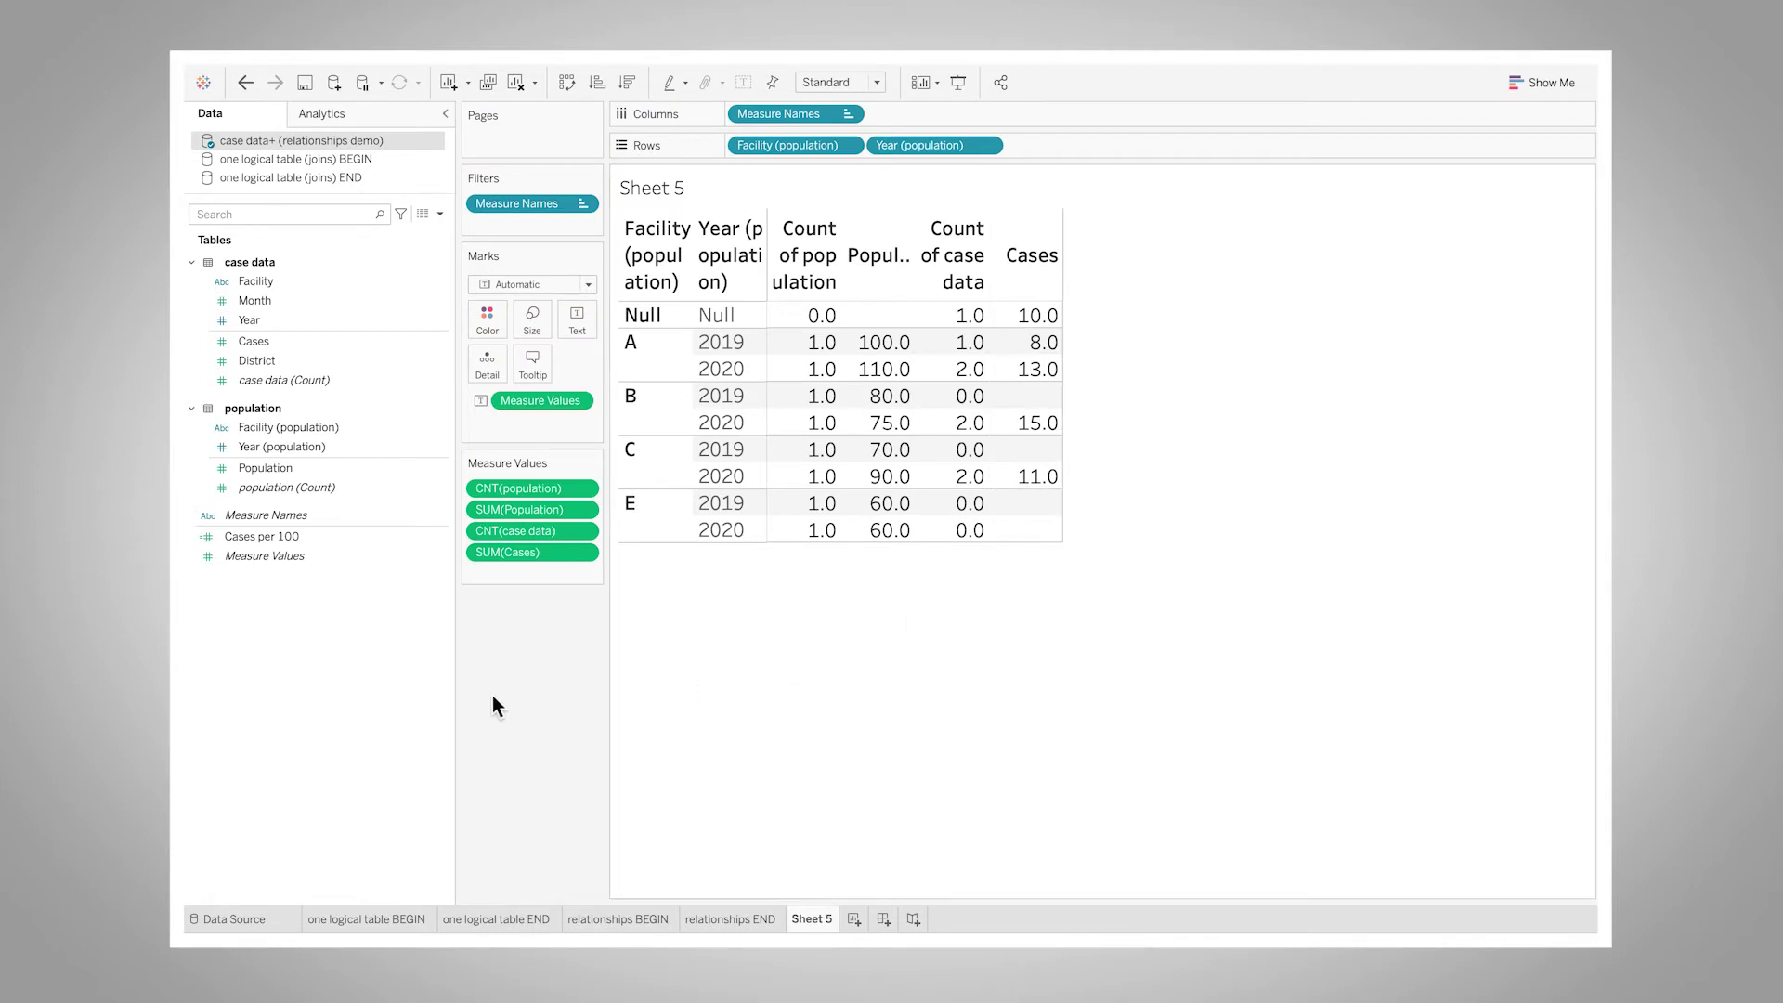
Check the Cases per 100 formula SUM([Cases])/SUM([Population])*100 unchanged, then add it as a column.
right_click(290, 543)
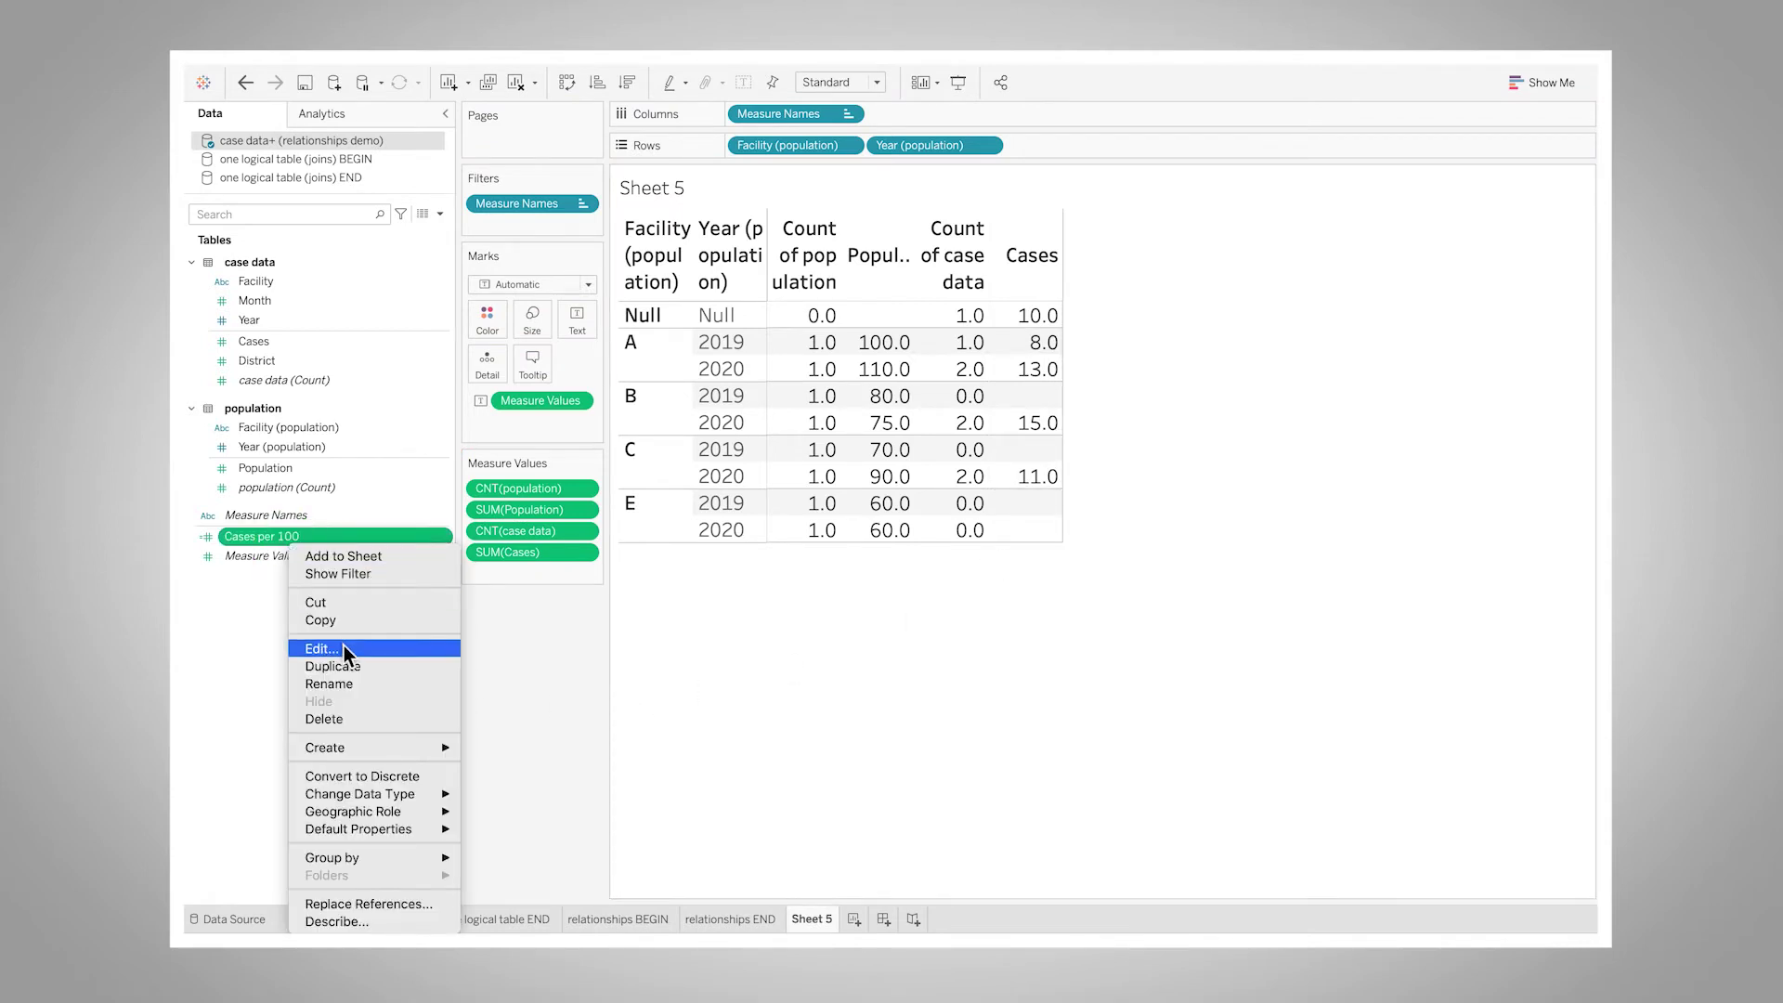
left_click(343, 647)
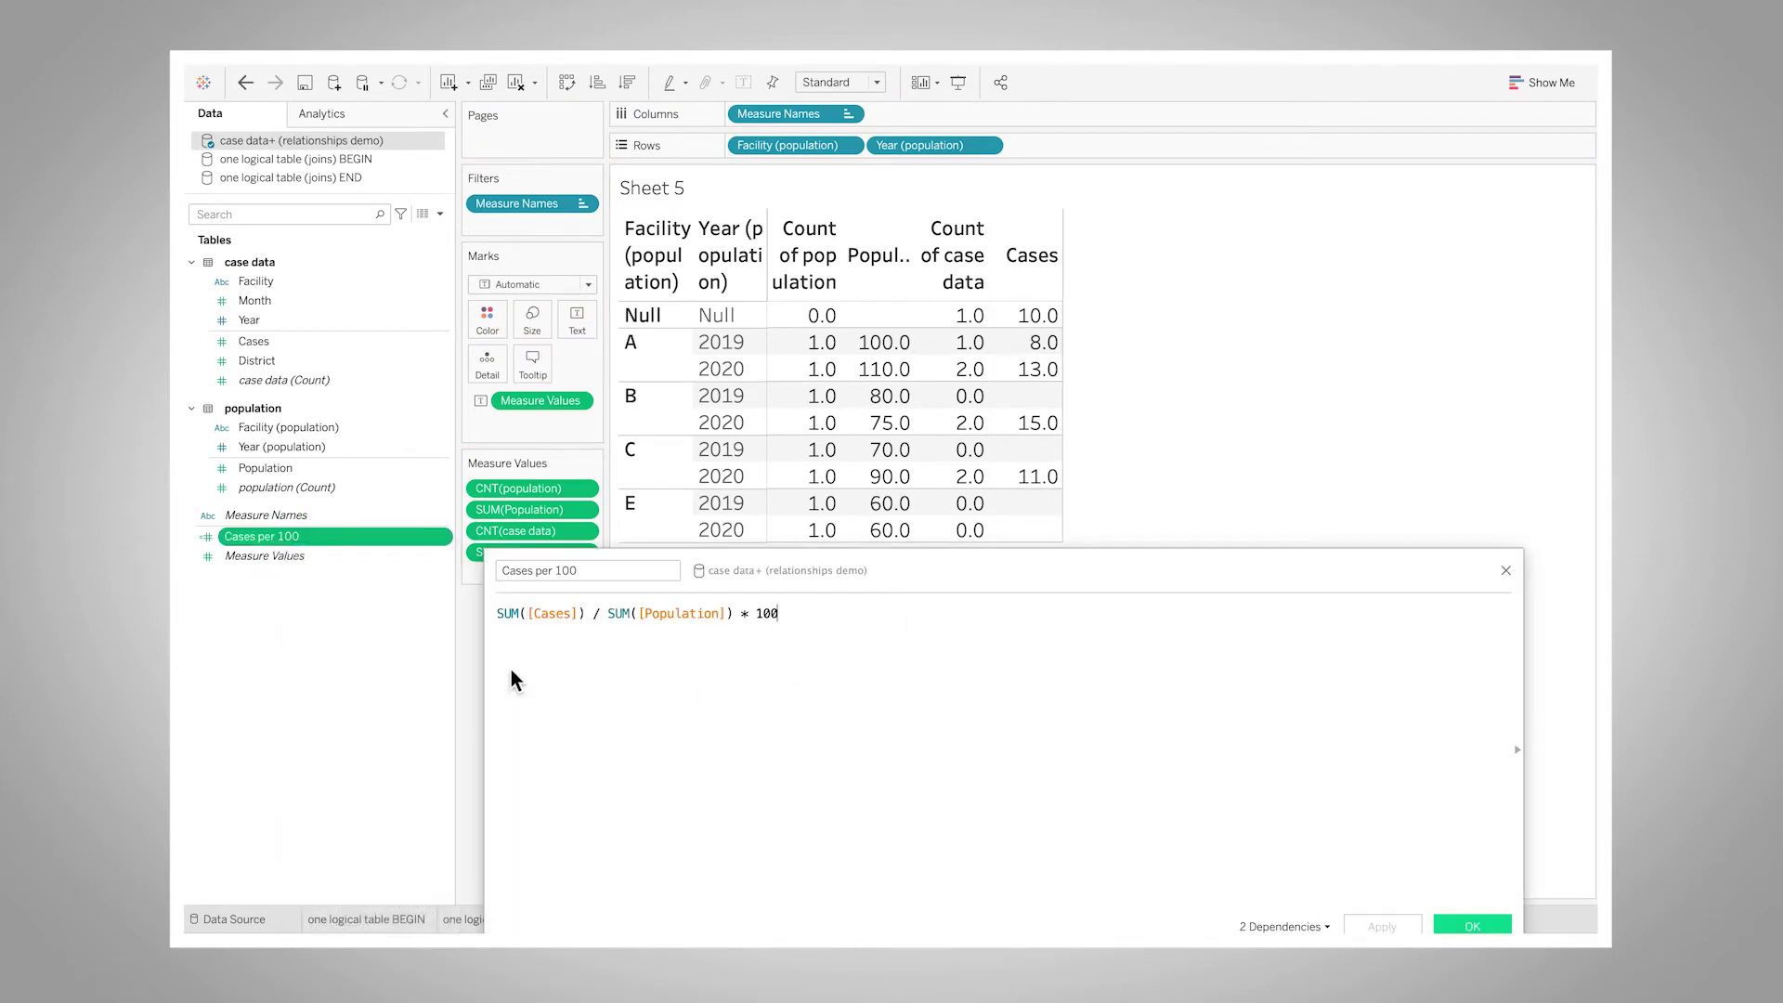
left_click(583, 615)
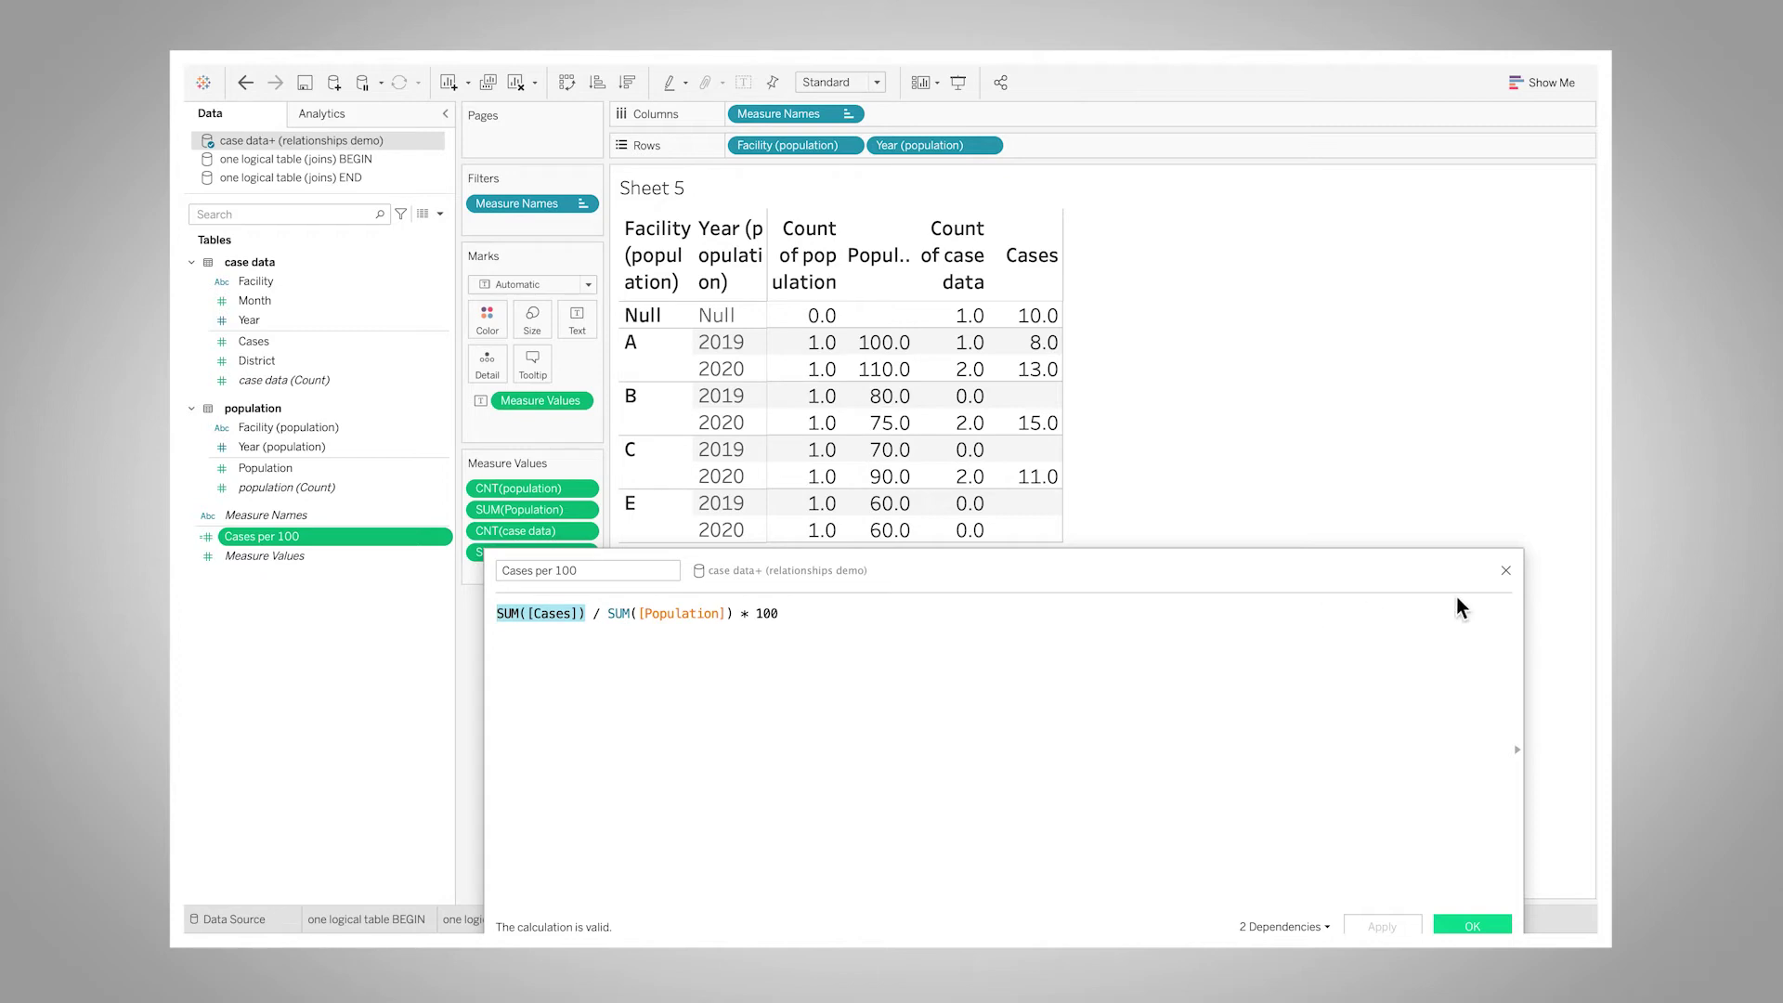
left_click(1505, 572)
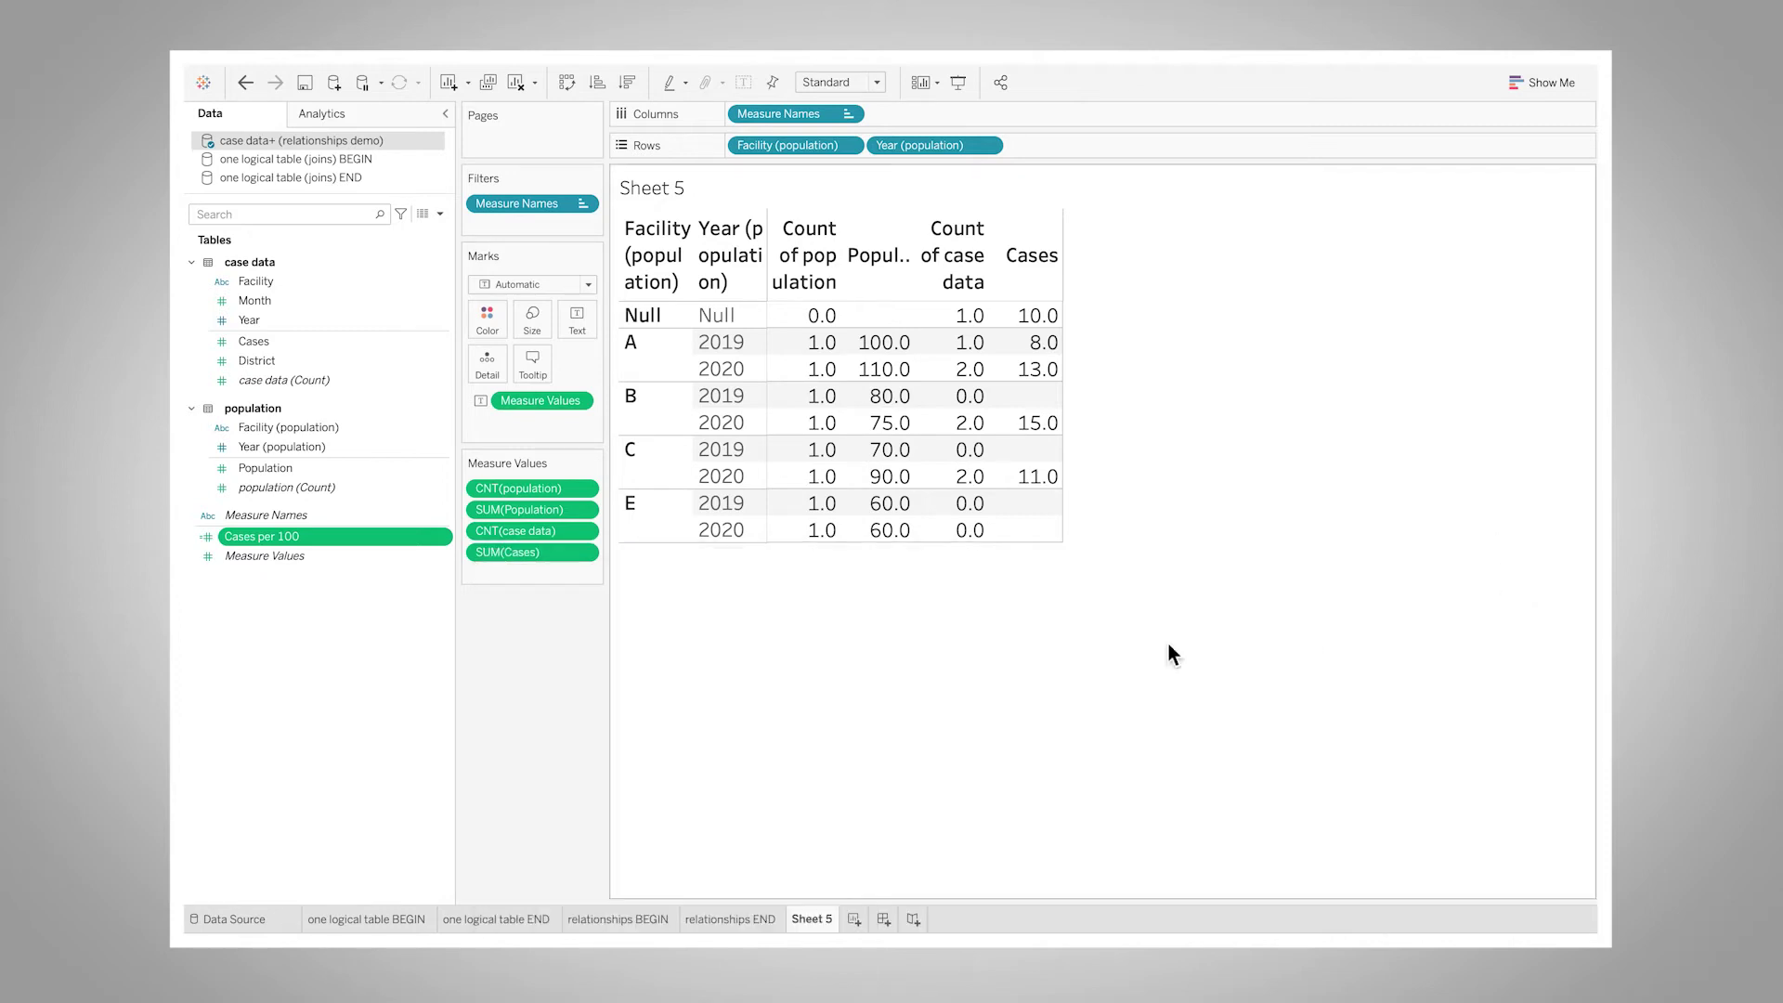
left_click_drag(256, 538, 513, 576)
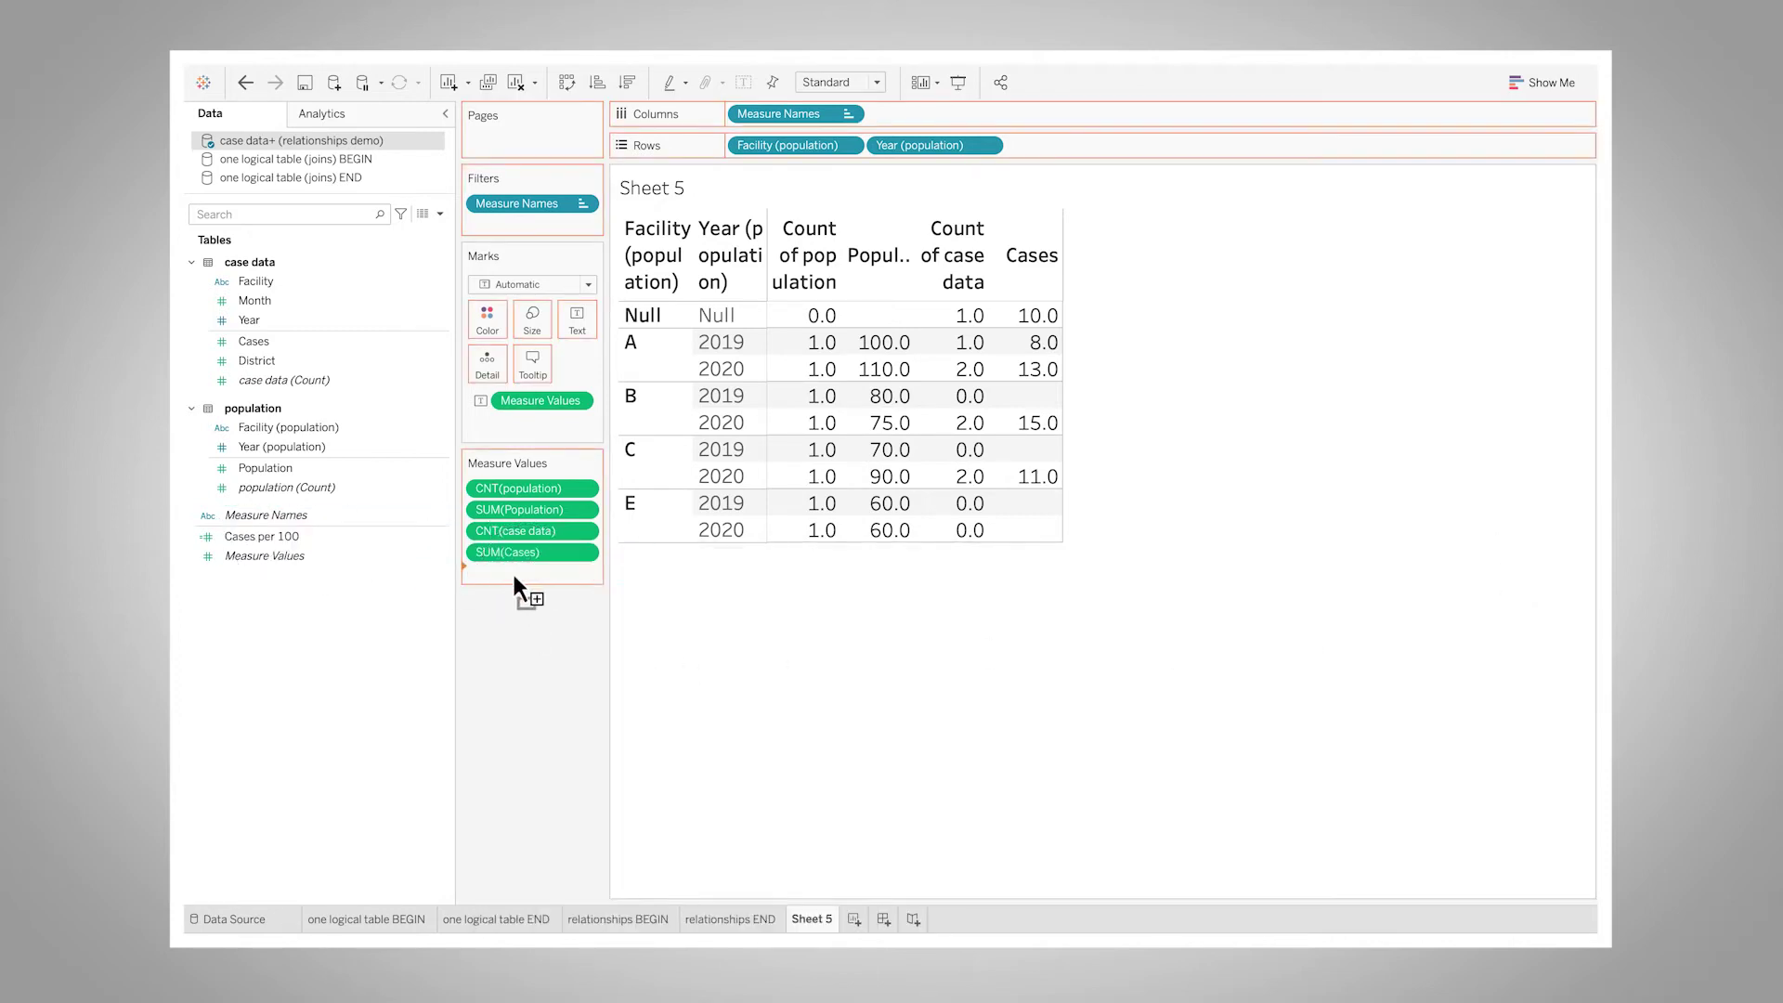
mouse_move(1126, 433)
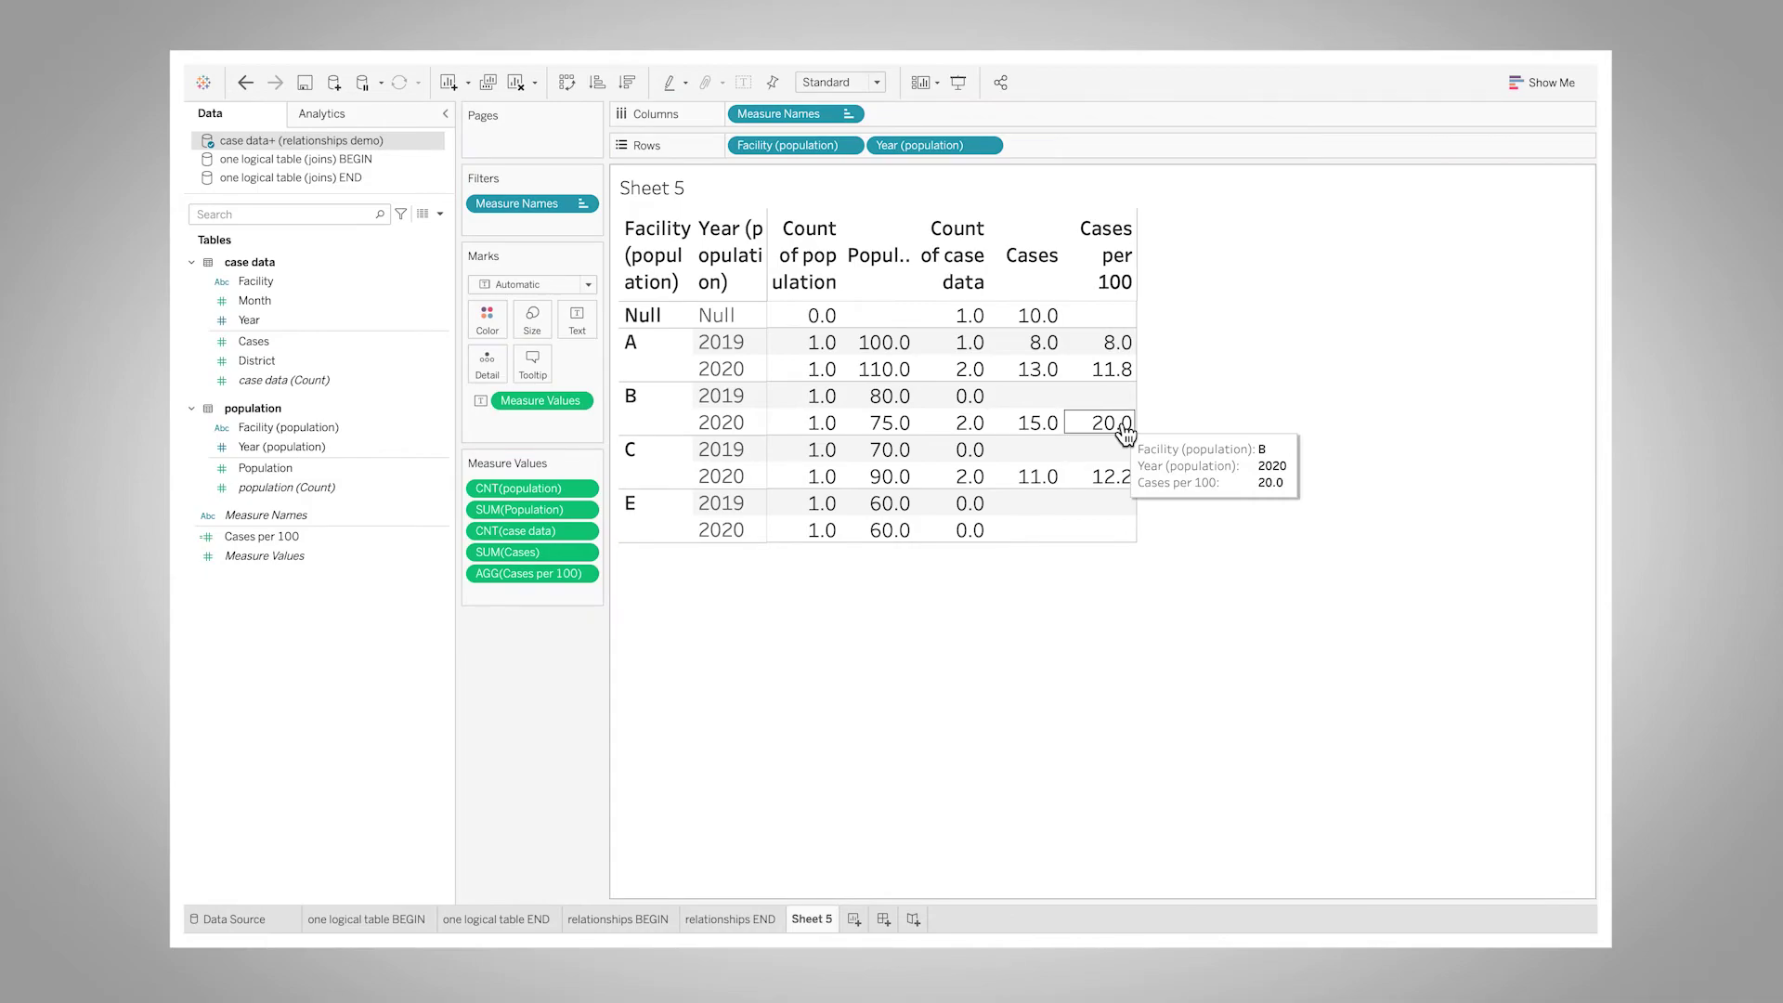